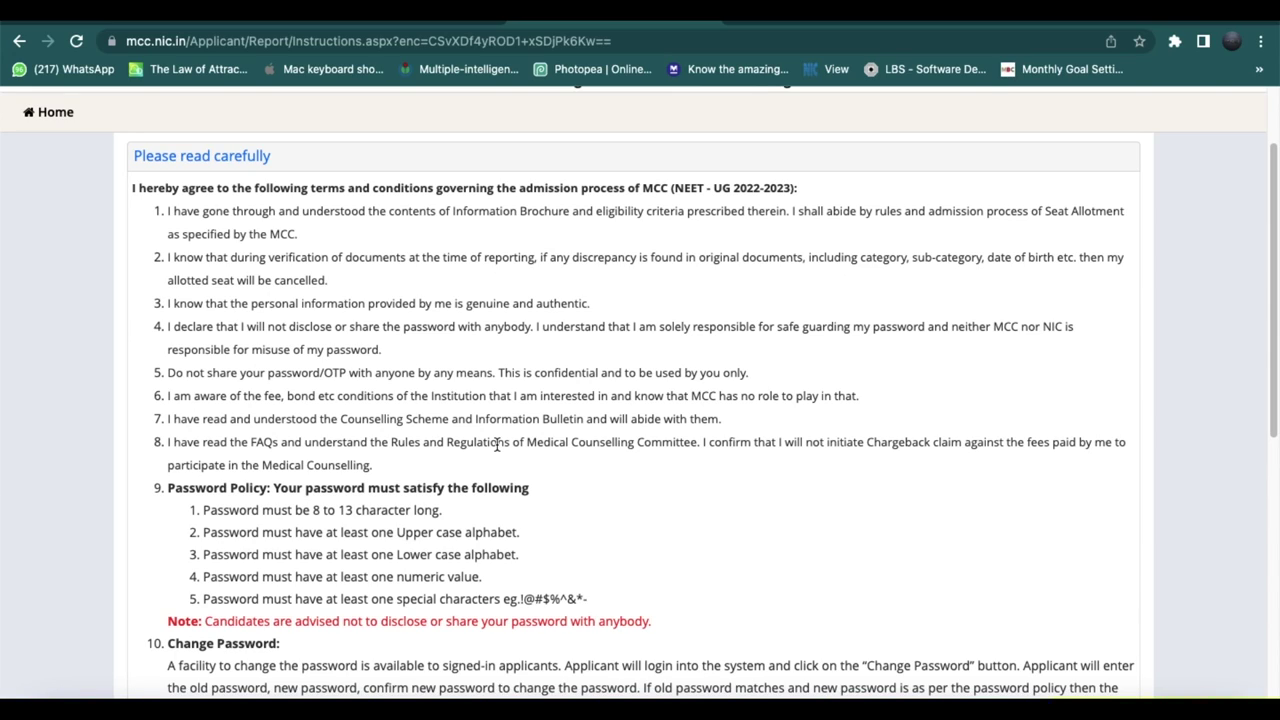
scroll(497, 445, "down", 1)
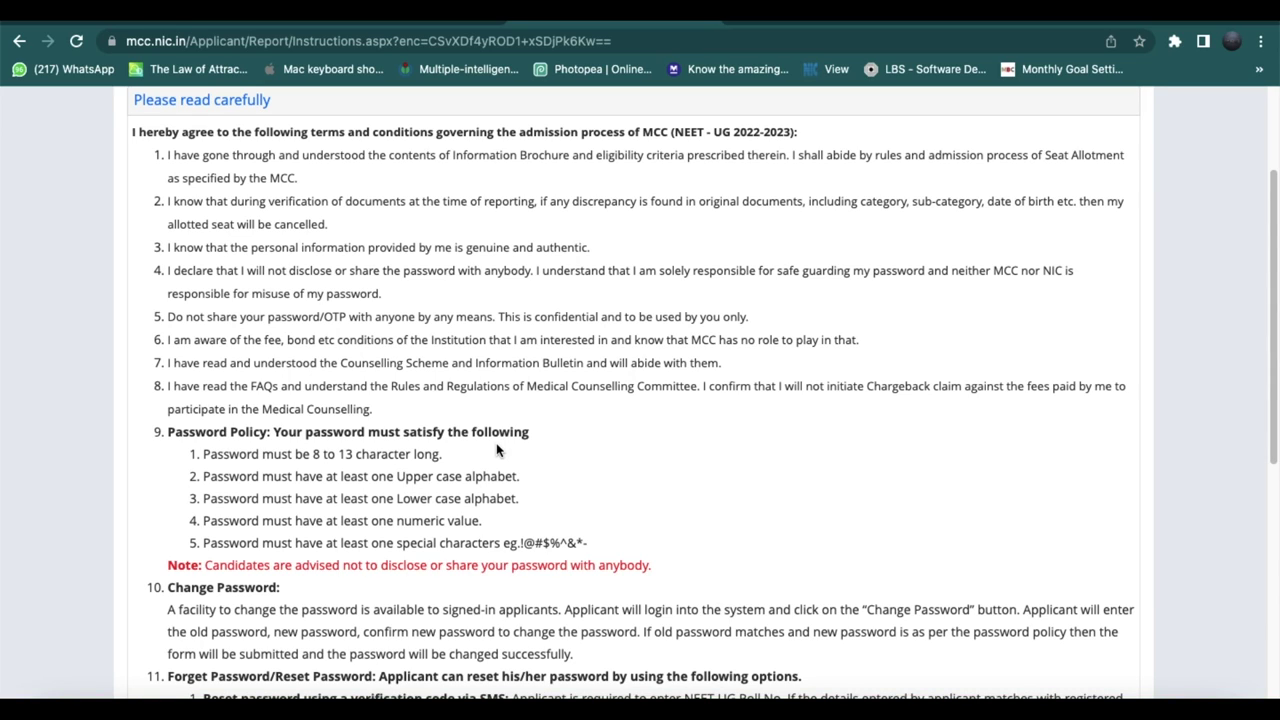
scroll(497, 450, "down", 4)
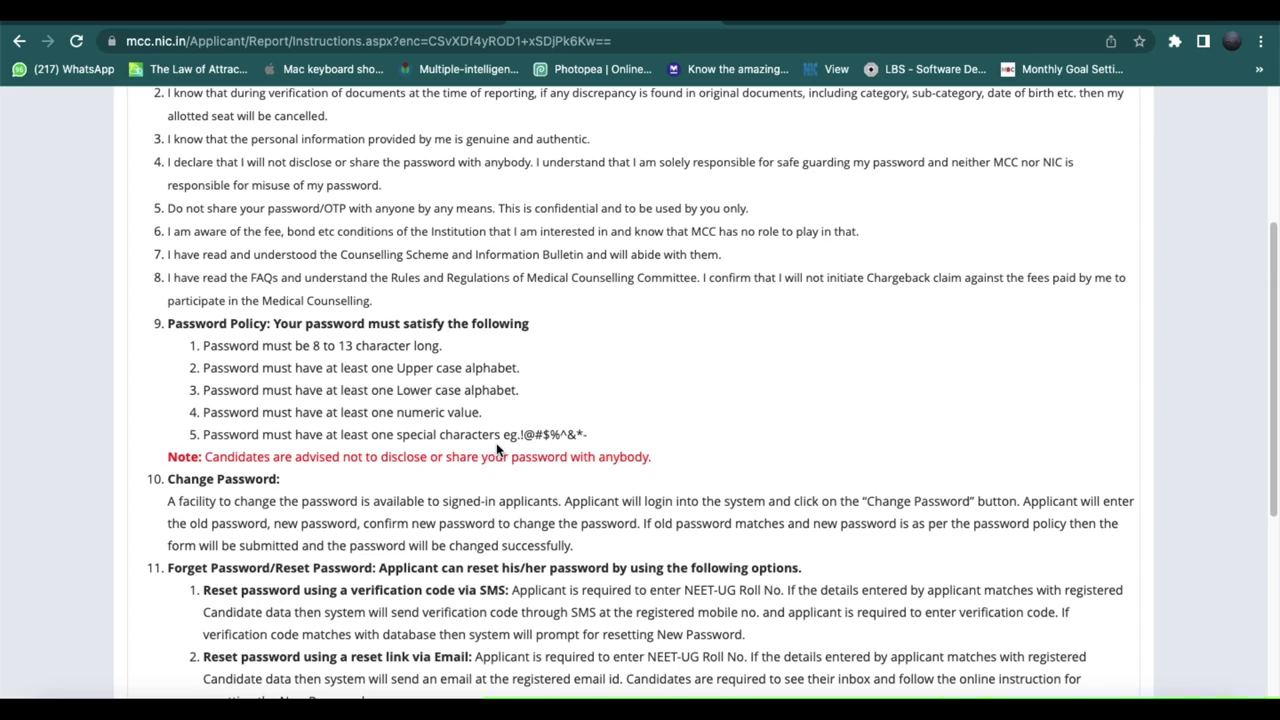
scroll(497, 445, "down", 2)
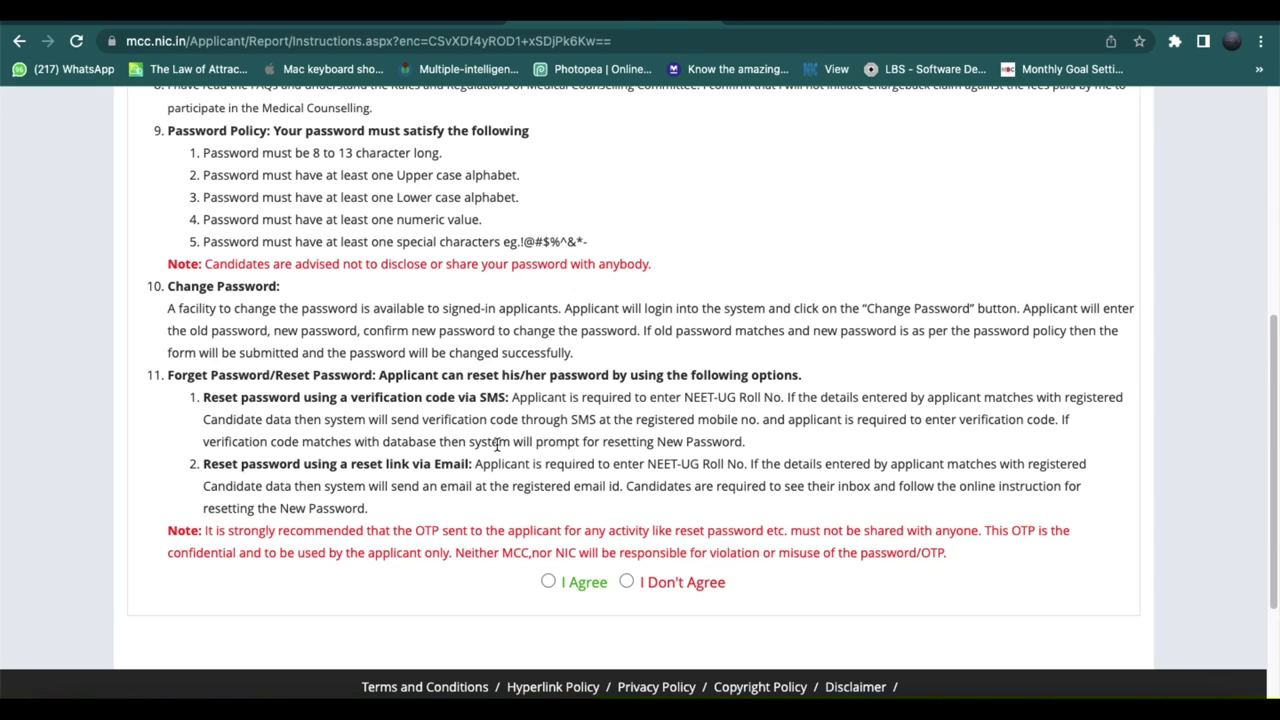
Agree to the terms, then enter the candidate's NEET UG roll number and application number.
left_click(548, 581)
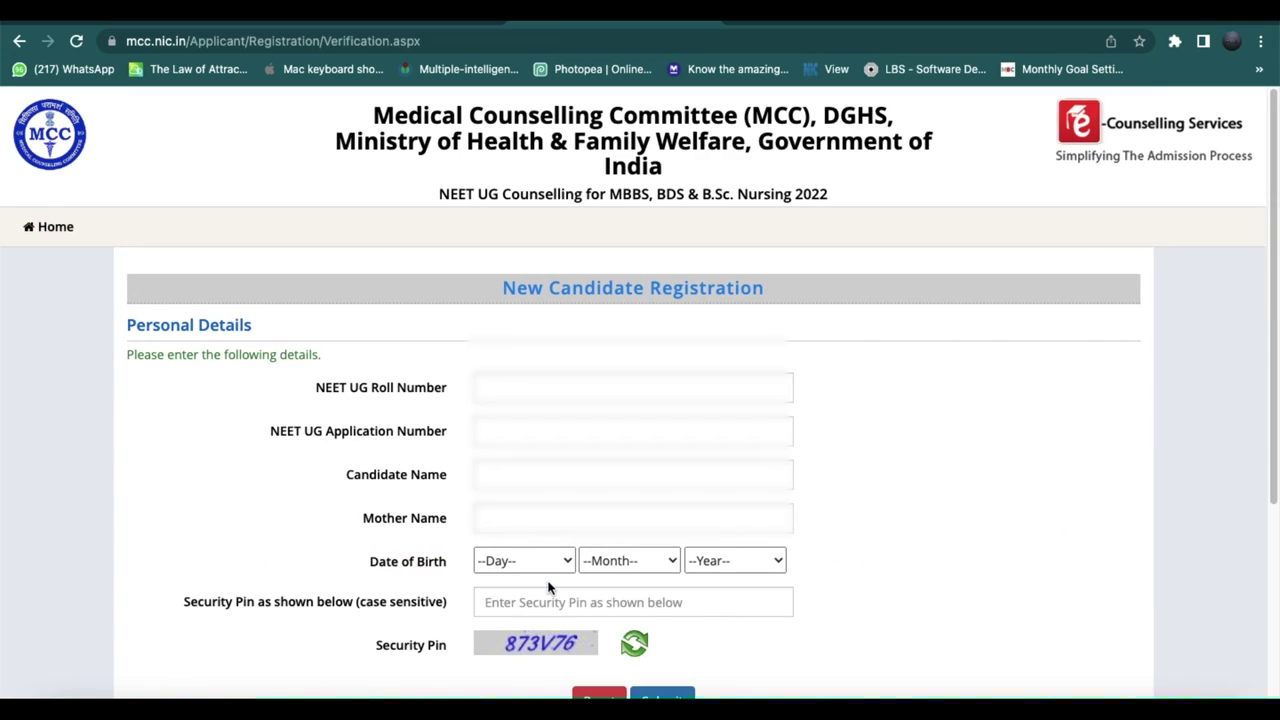
left_click(552, 392)
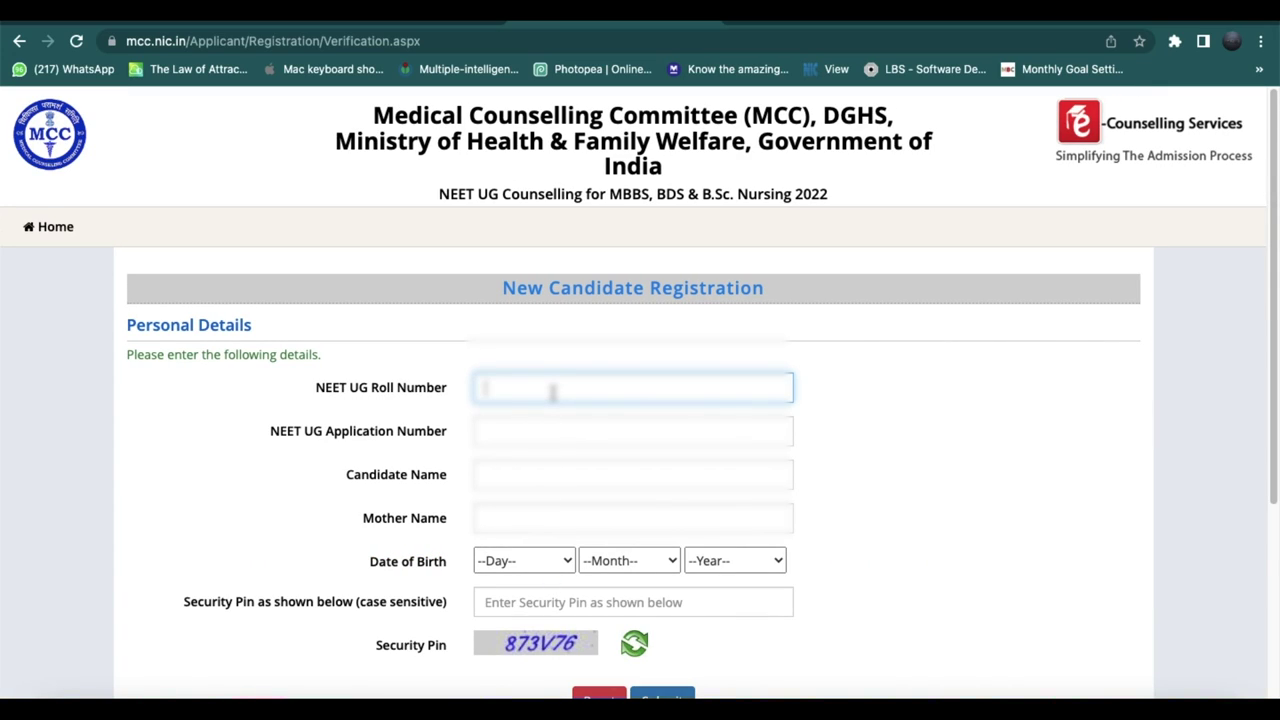
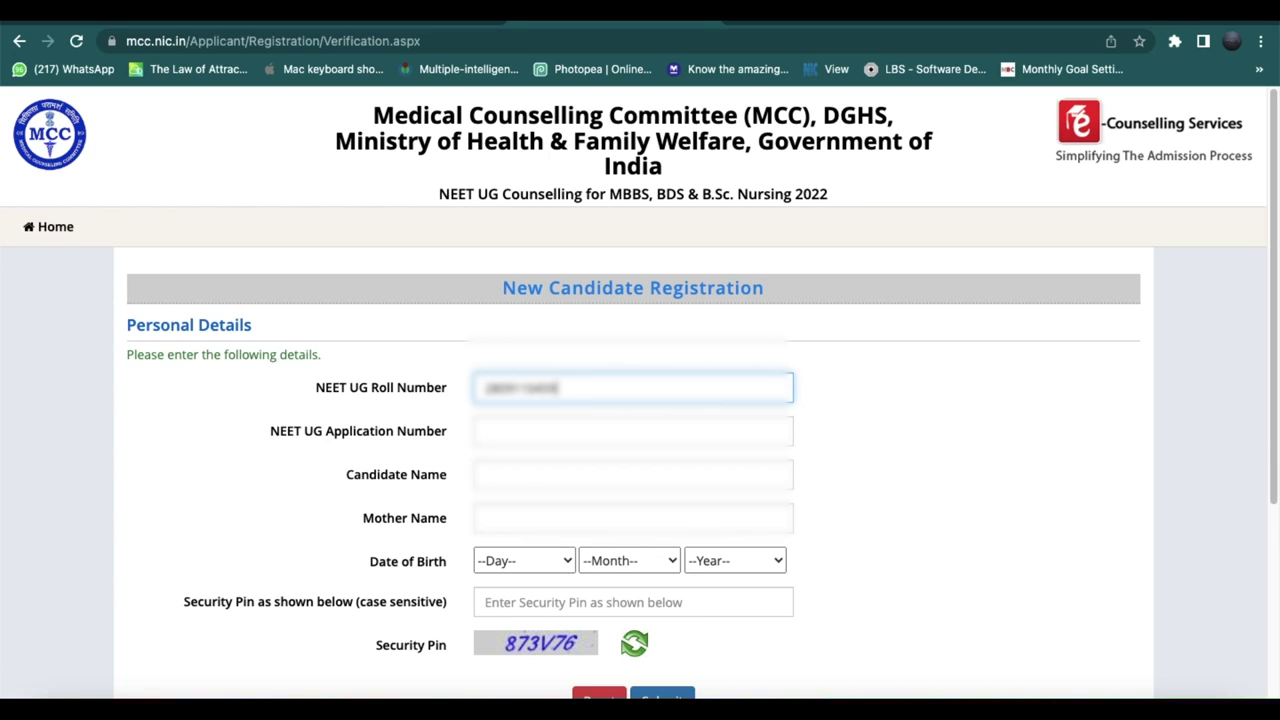
left_click(574, 434)
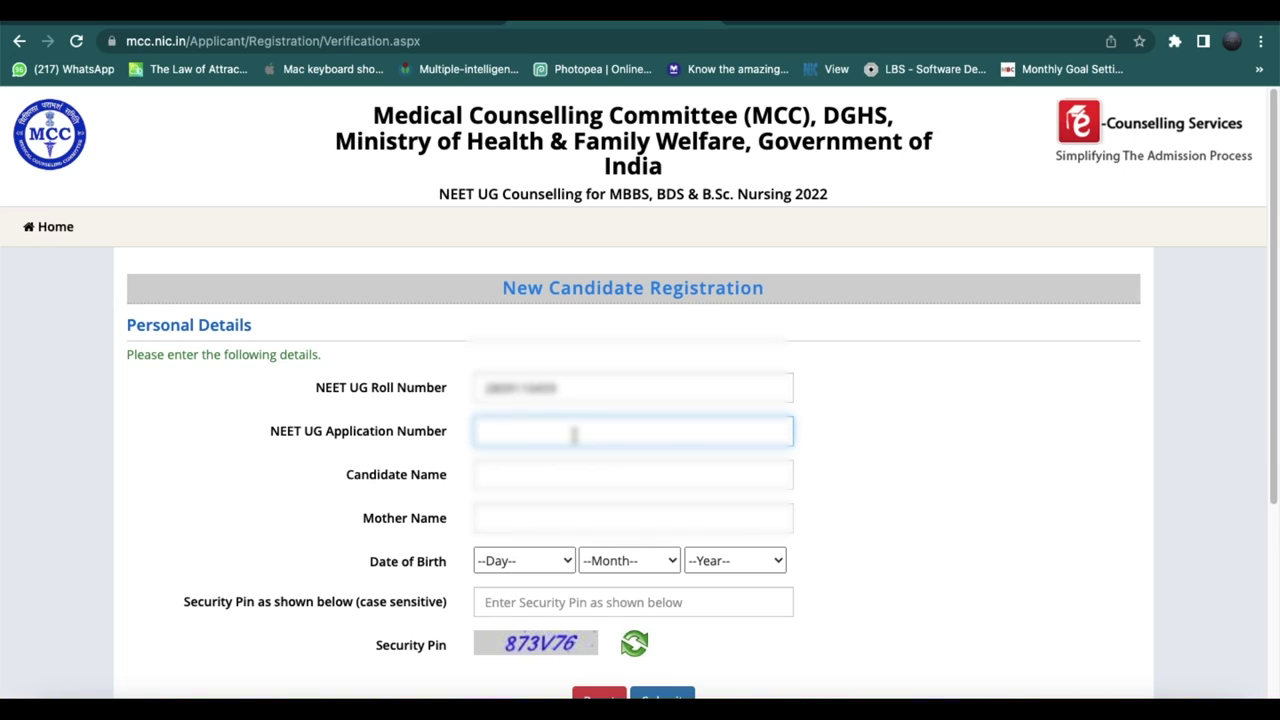
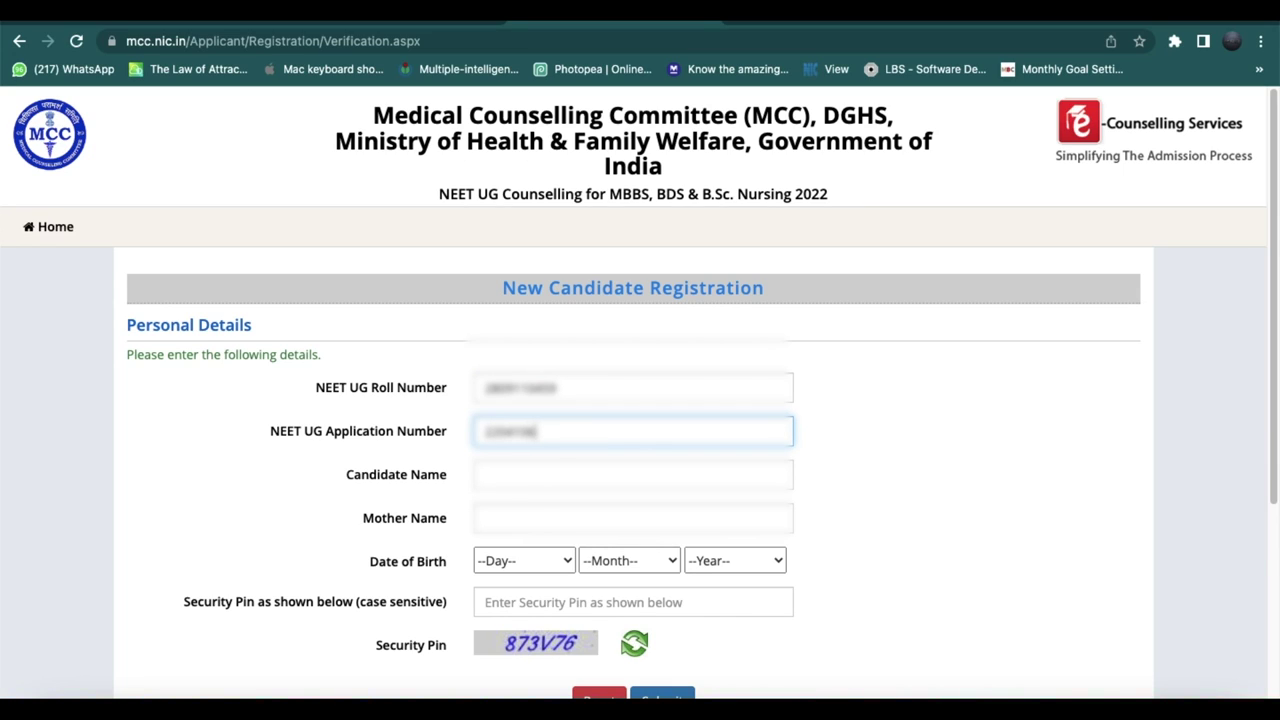
type("15")
left_click(544, 500)
Fill in the candidate's name, the mother's name and the candidate's date of birth.
left_click(551, 481)
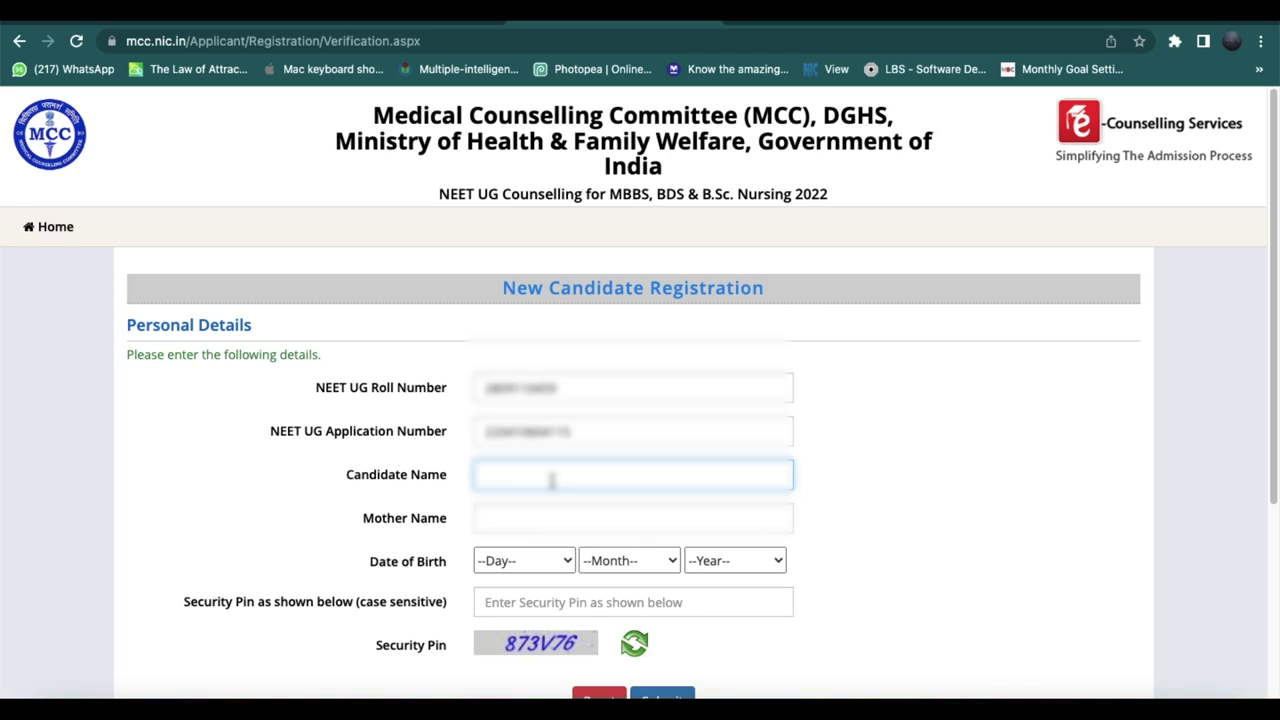
type("Shivam K T")
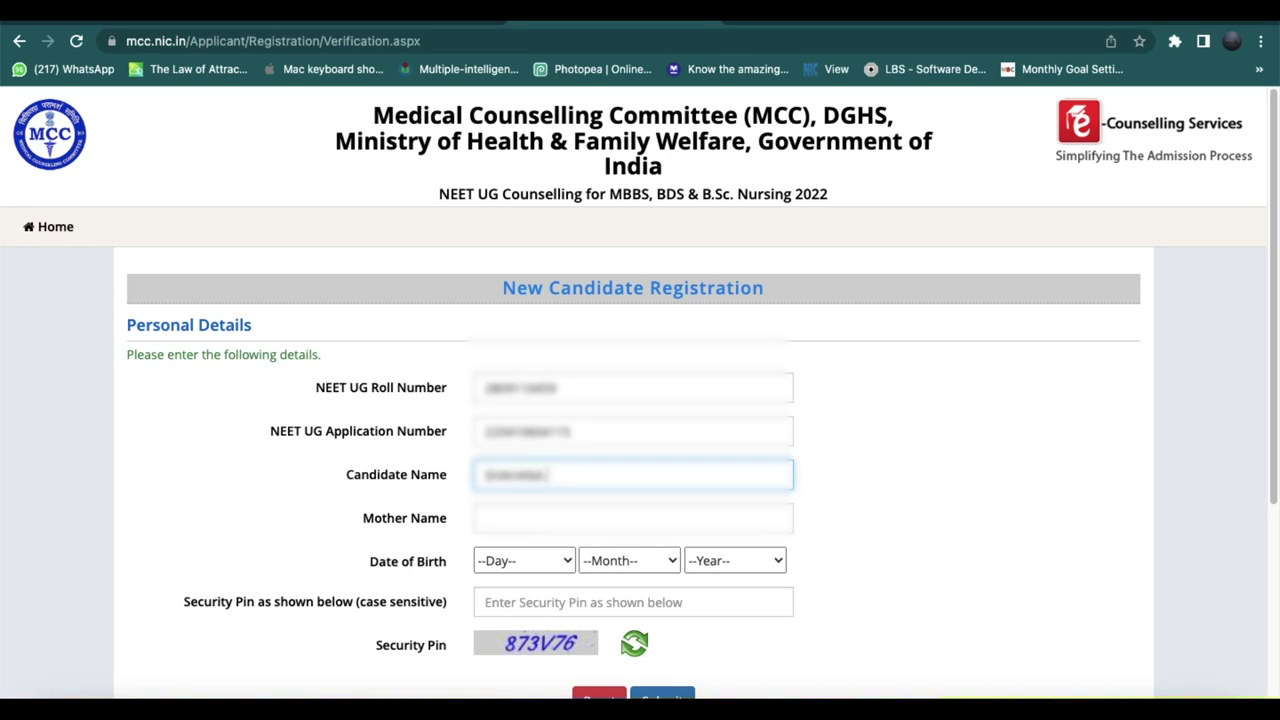
key("Tab")
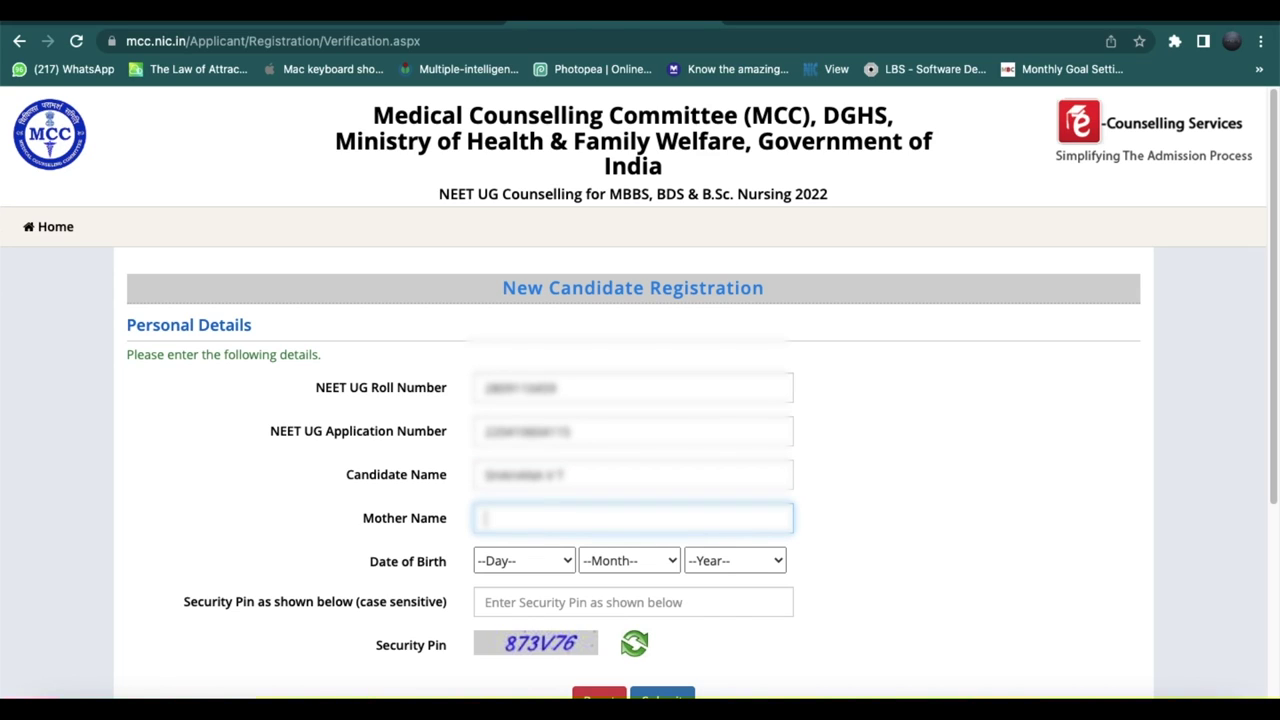
type("Sarlatha A")
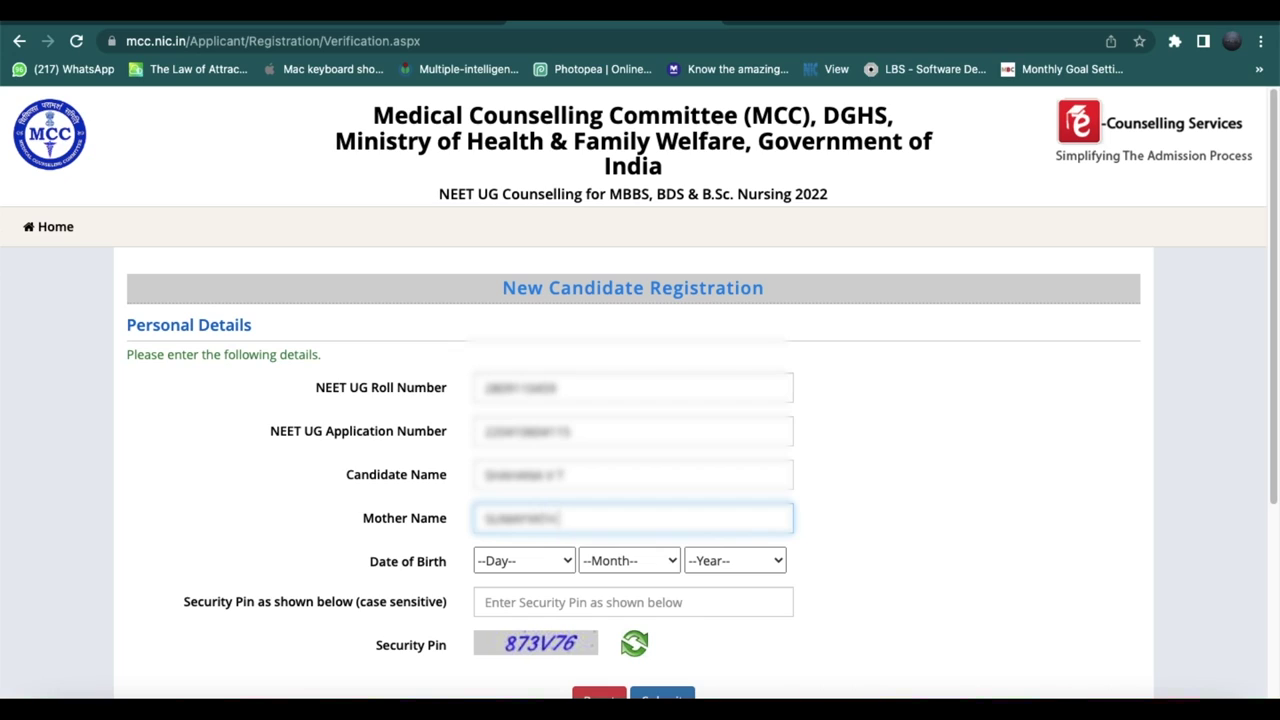
key("Tab")
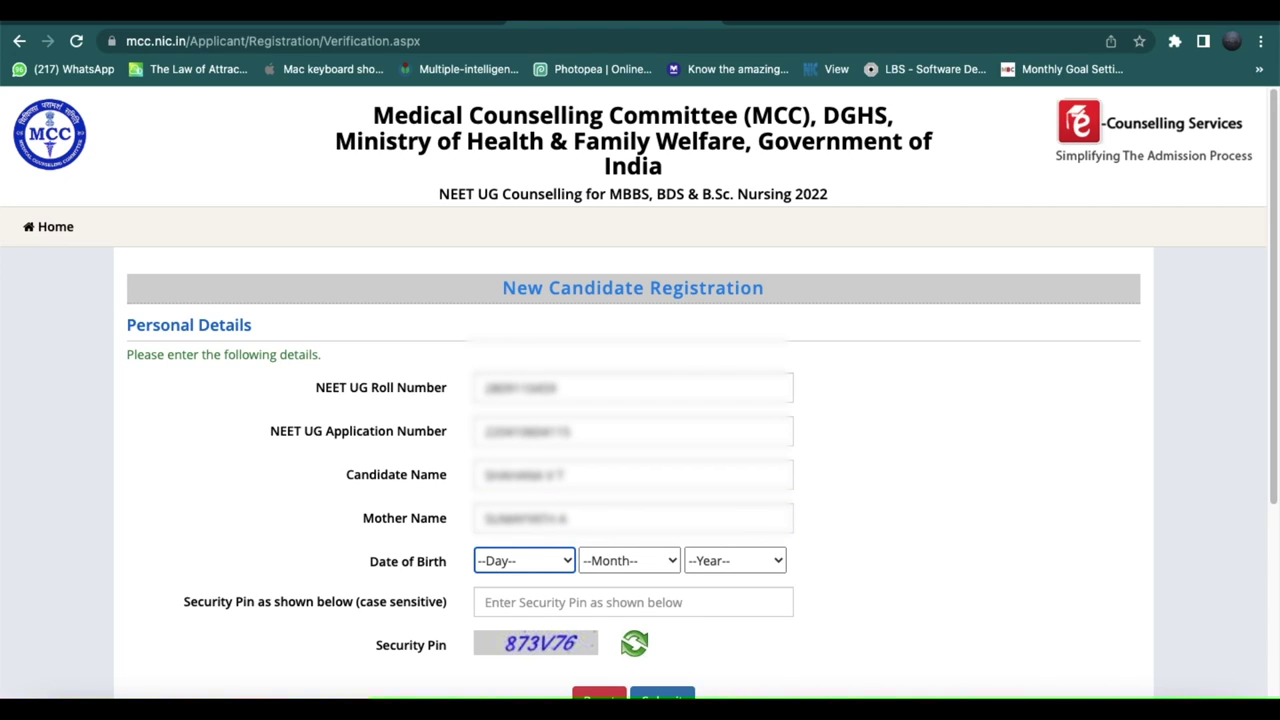
type("06")
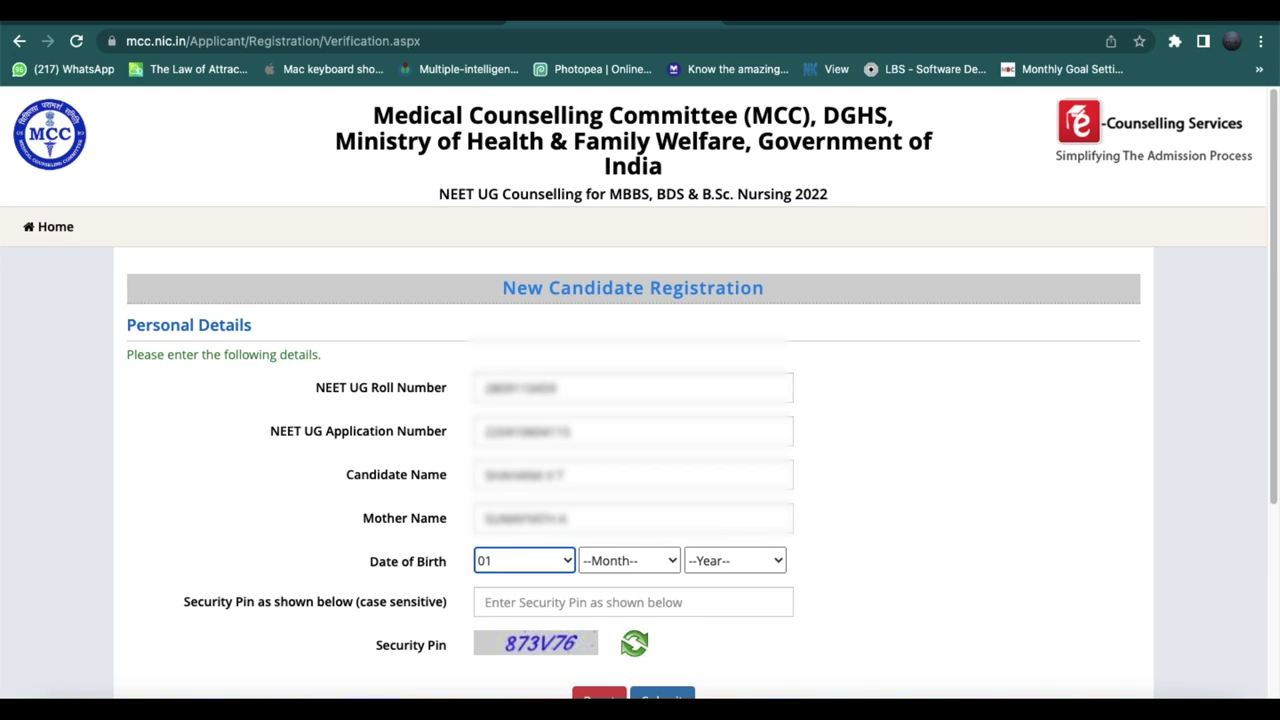
key("Tab")
type("10")
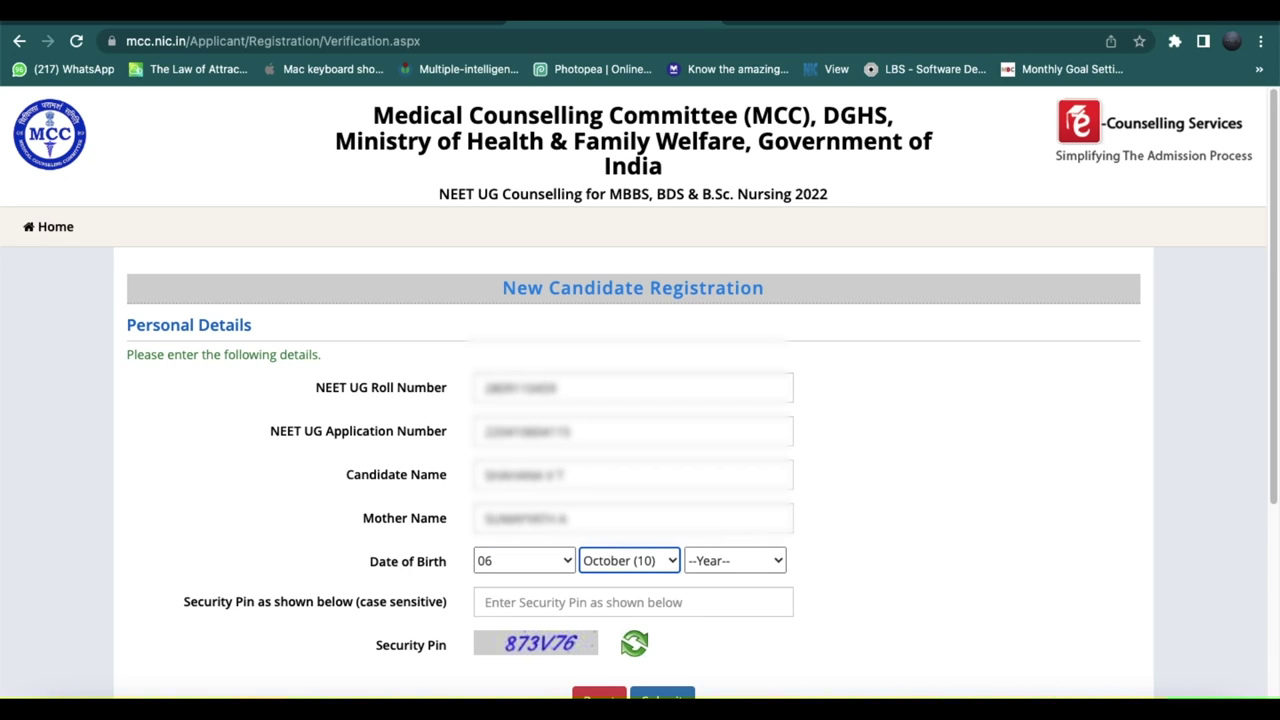
key("Tab")
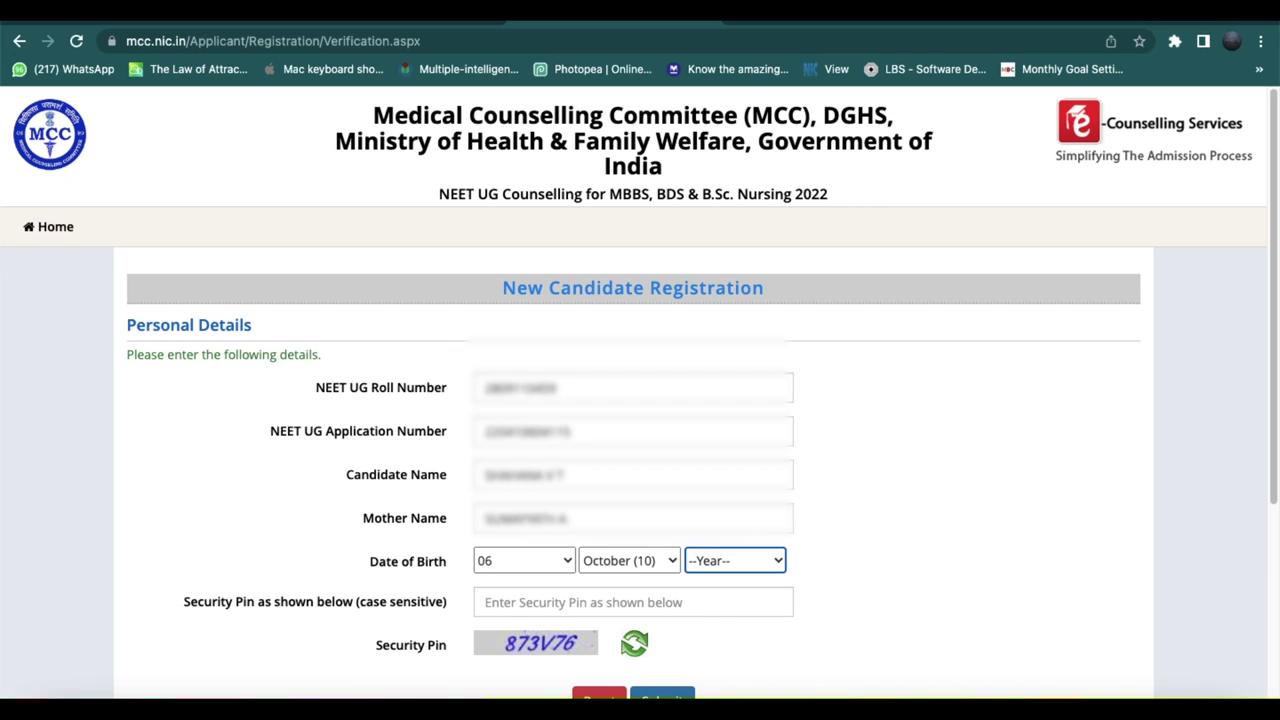
type("2009")
key("Down")
key("Down")
key("Down")
key("Down")
key("Down")
key("Down")
key("Down")
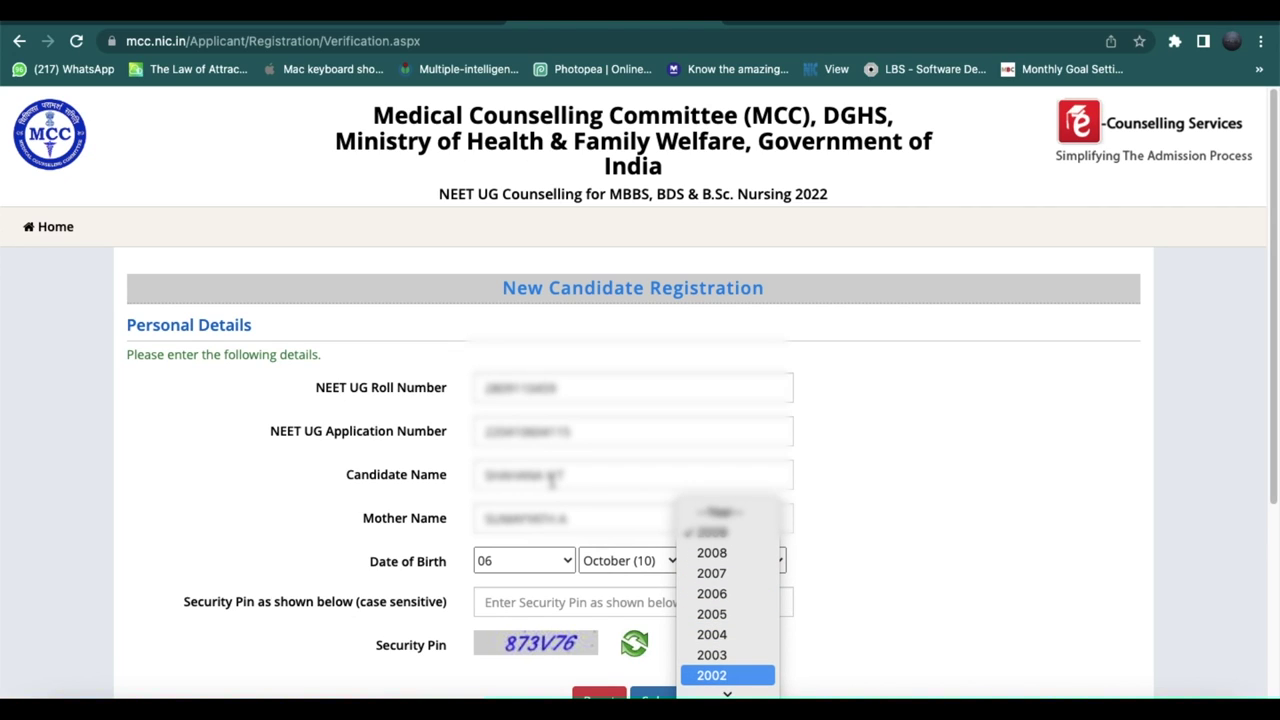
key("Return")
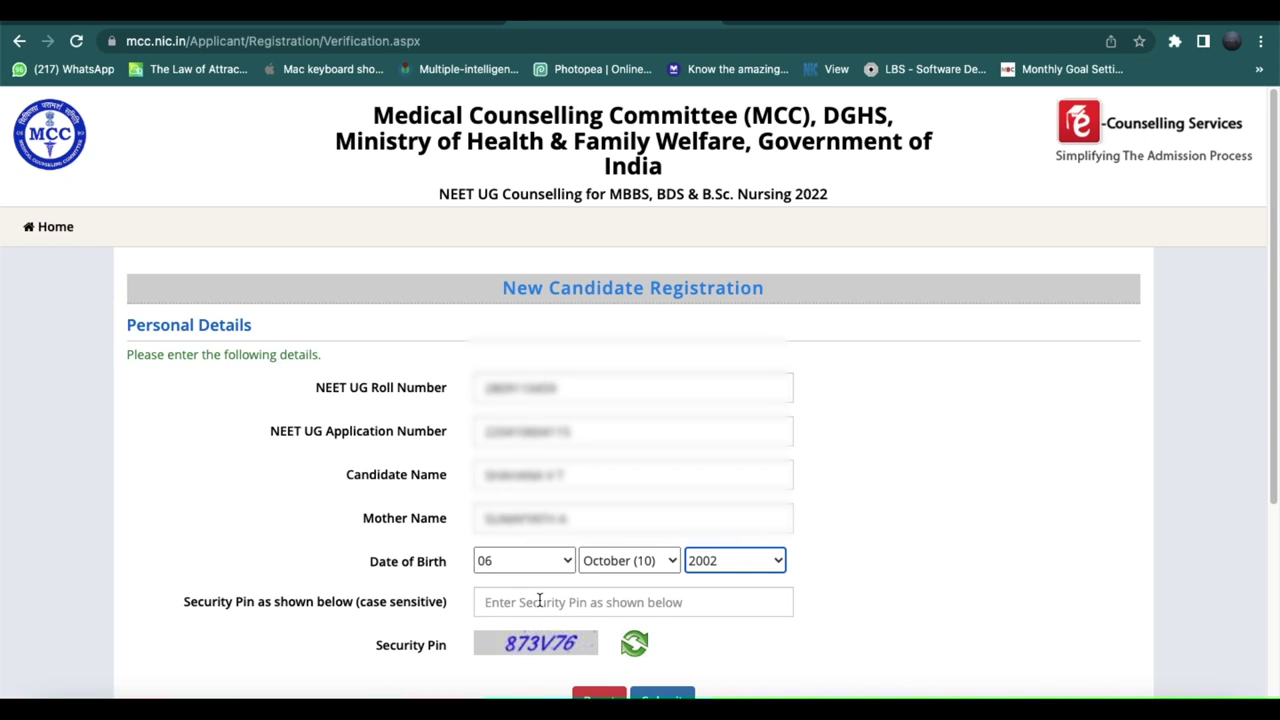
Enter the displayed security pin and submit the personal details.
scroll(539, 600, "down", 1)
left_click(541, 575)
type("873V76")
left_click(668, 679)
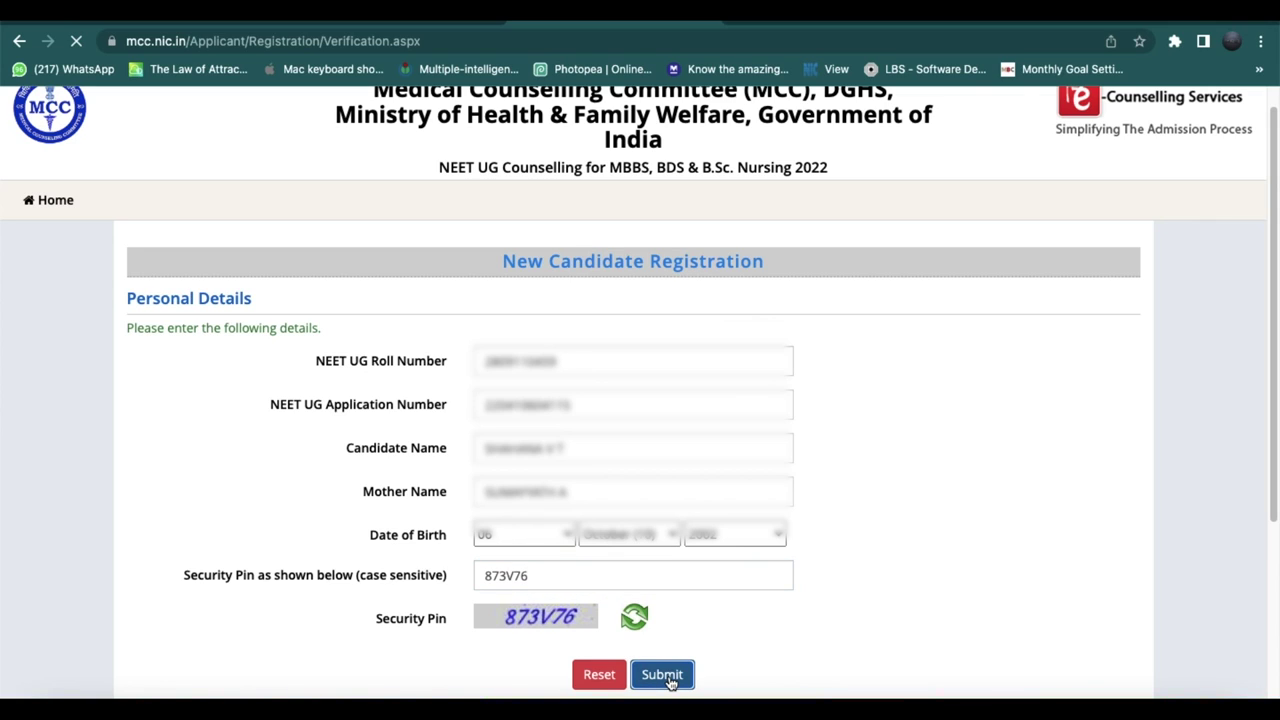
scroll(660, 548, "down", 2)
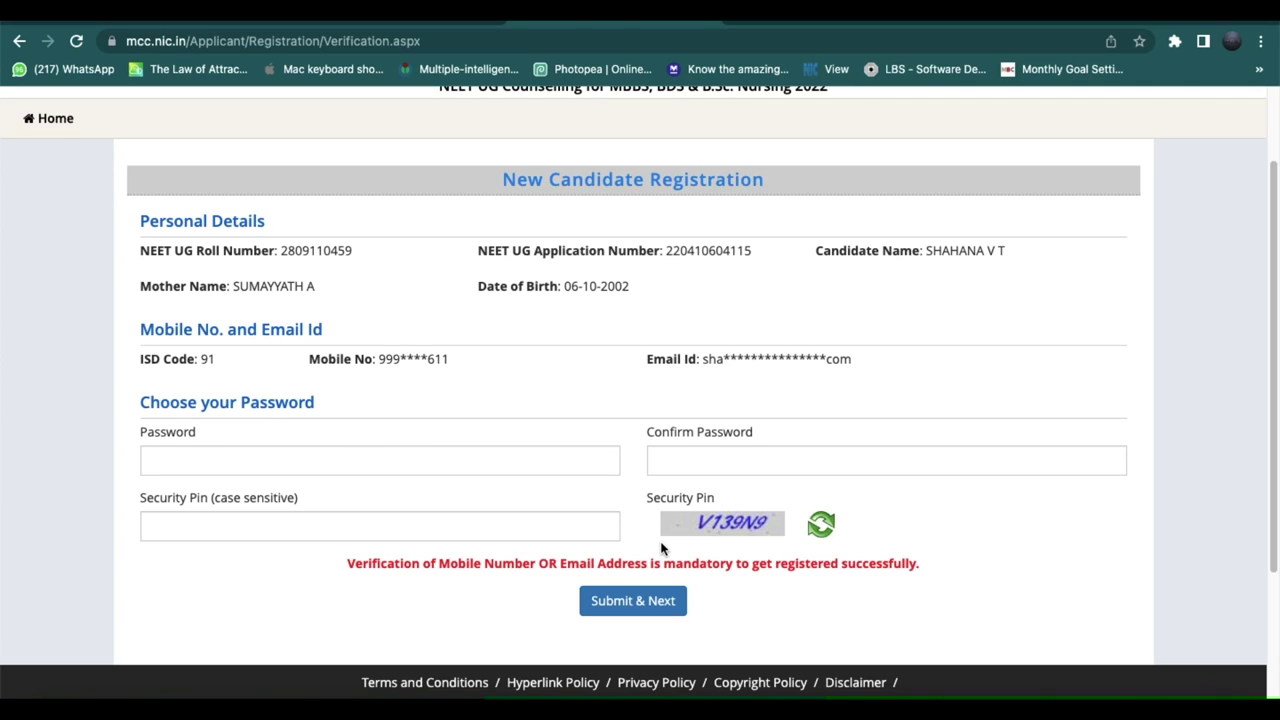
Enter the new account password, correcting and retyping it in the Password field.
left_click(497, 453)
type("Sa")
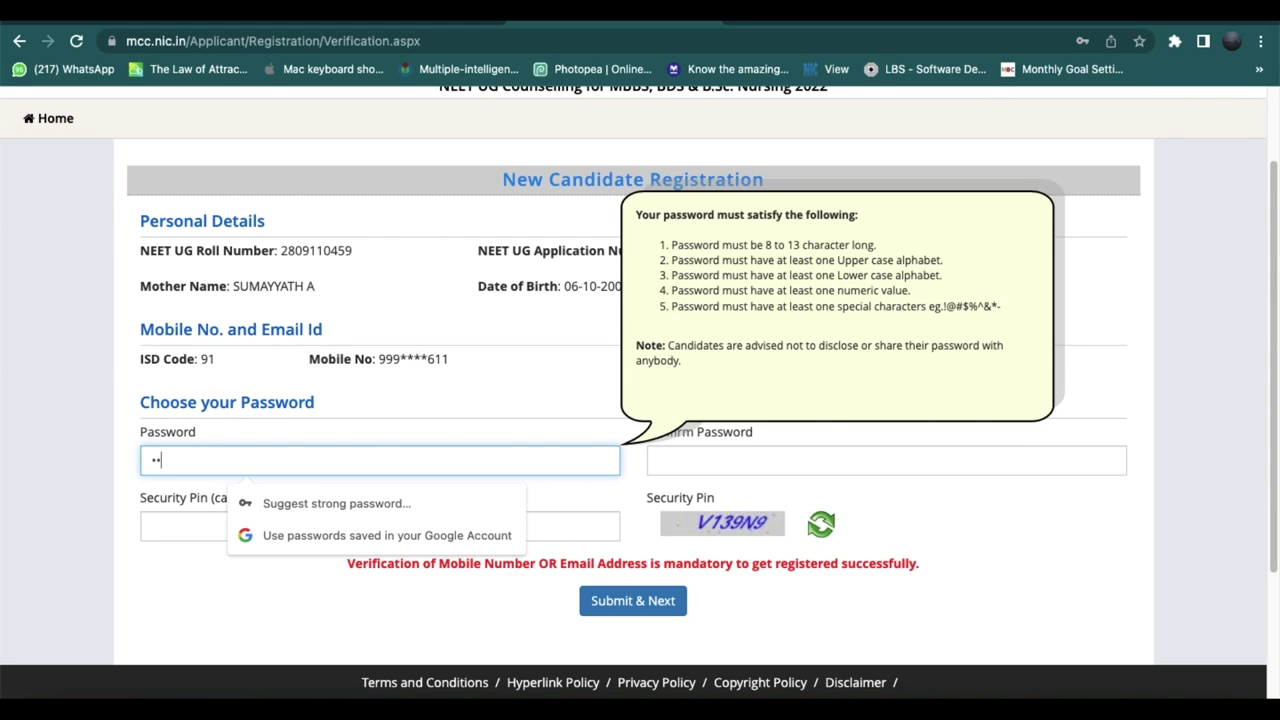
type("aaaa")
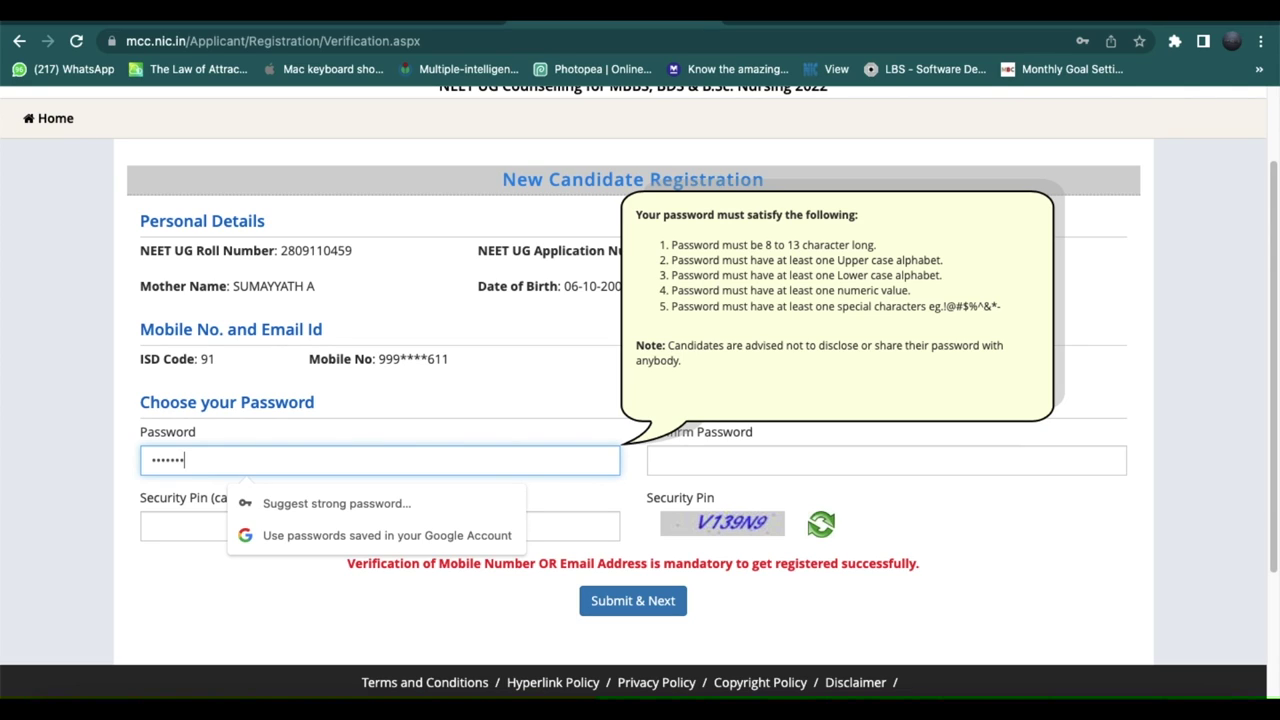
type("aaaa")
left_click(886, 460)
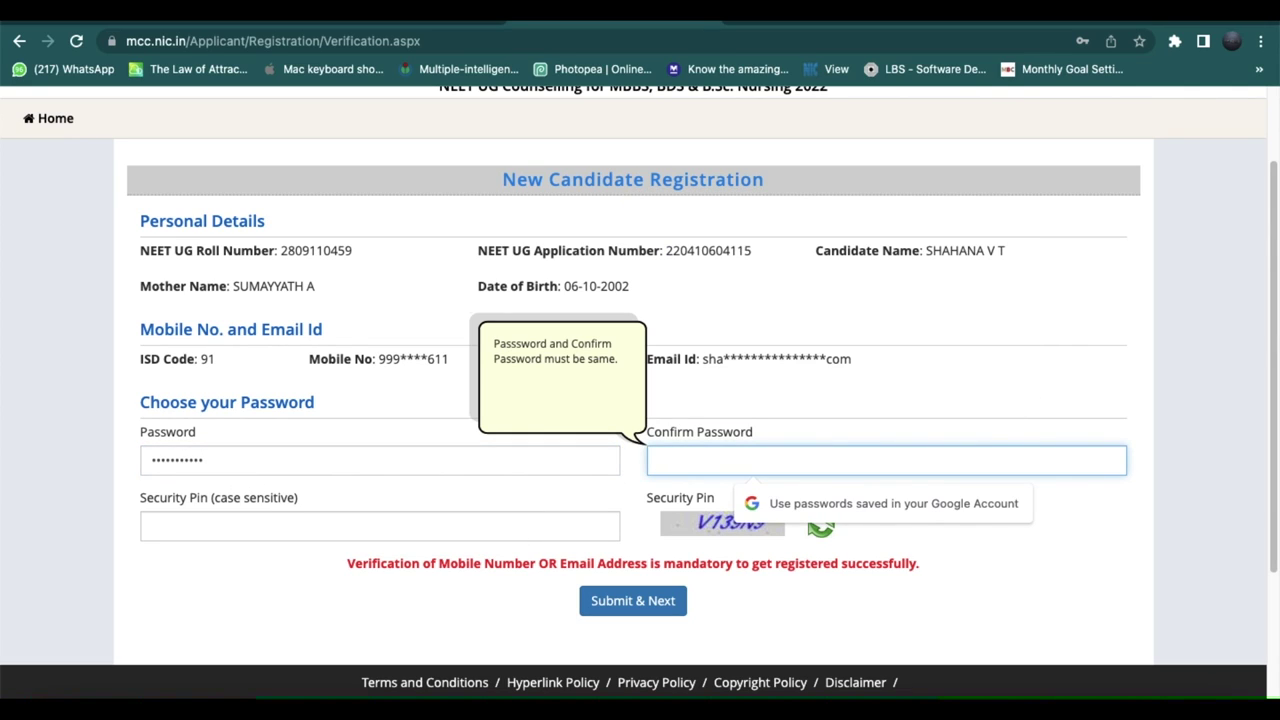
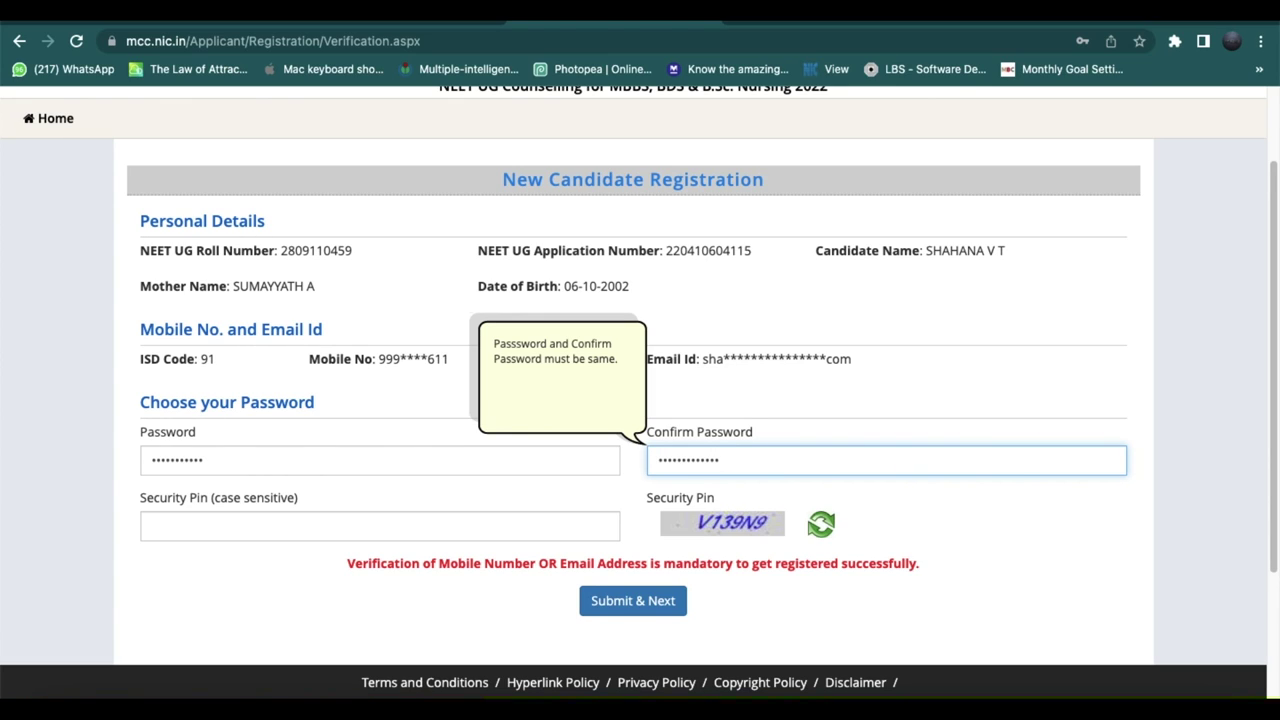
left_click(322, 457)
key("BackSpace")
key("BackSpace")
key("BackSpace")
key("BackSpace")
key("BackSpace")
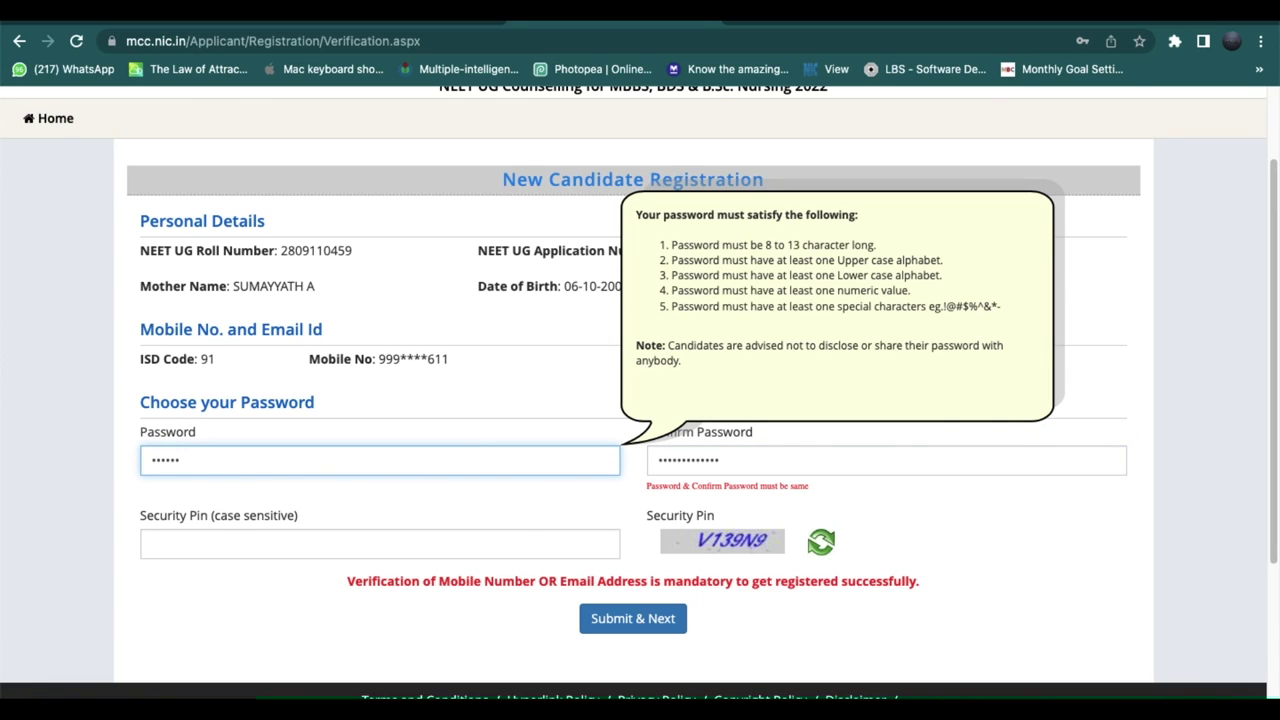
key("BackSpace")
key("BackSpace")
key("BackSpace")
key("BackSpace")
key("BackSpace")
key("BackSpace")
type("aaaaaaaaaaaaa")
Repeat the password in Confirm Password, enter the security pin, and submit the registration.
key("Tab")
type("aaaaa")
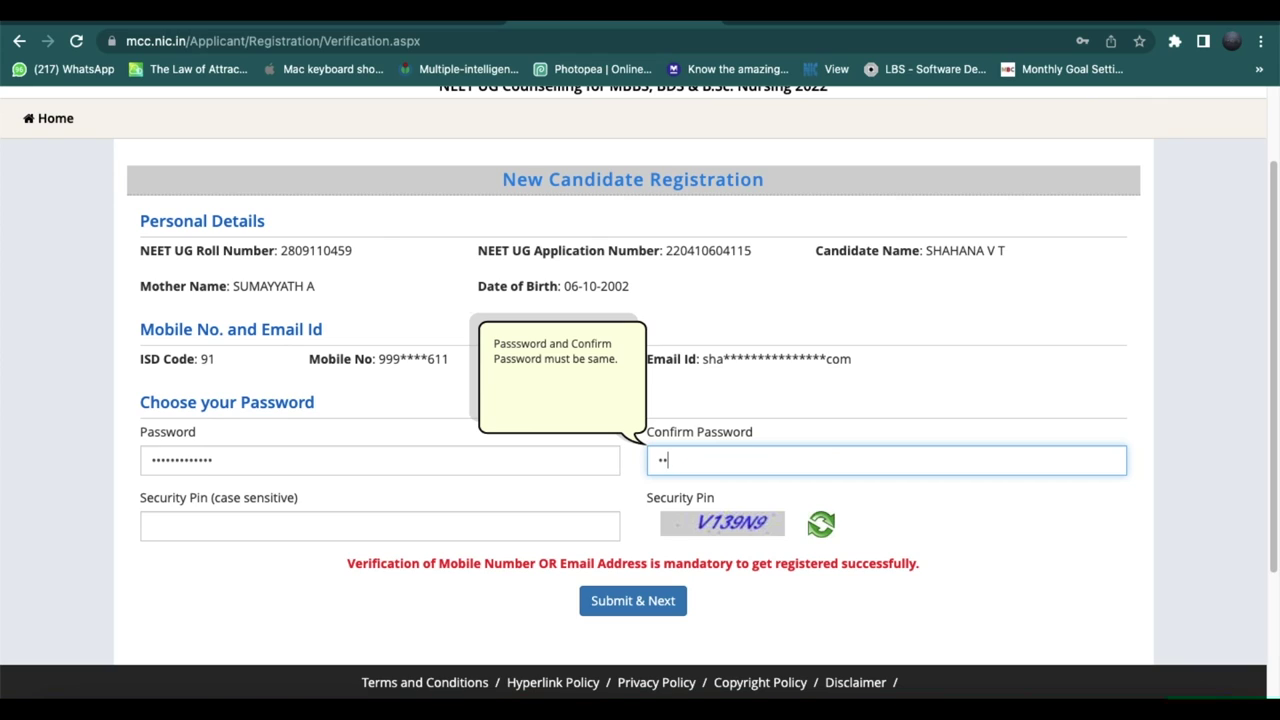
type("aaaaaaaa")
key("Tab")
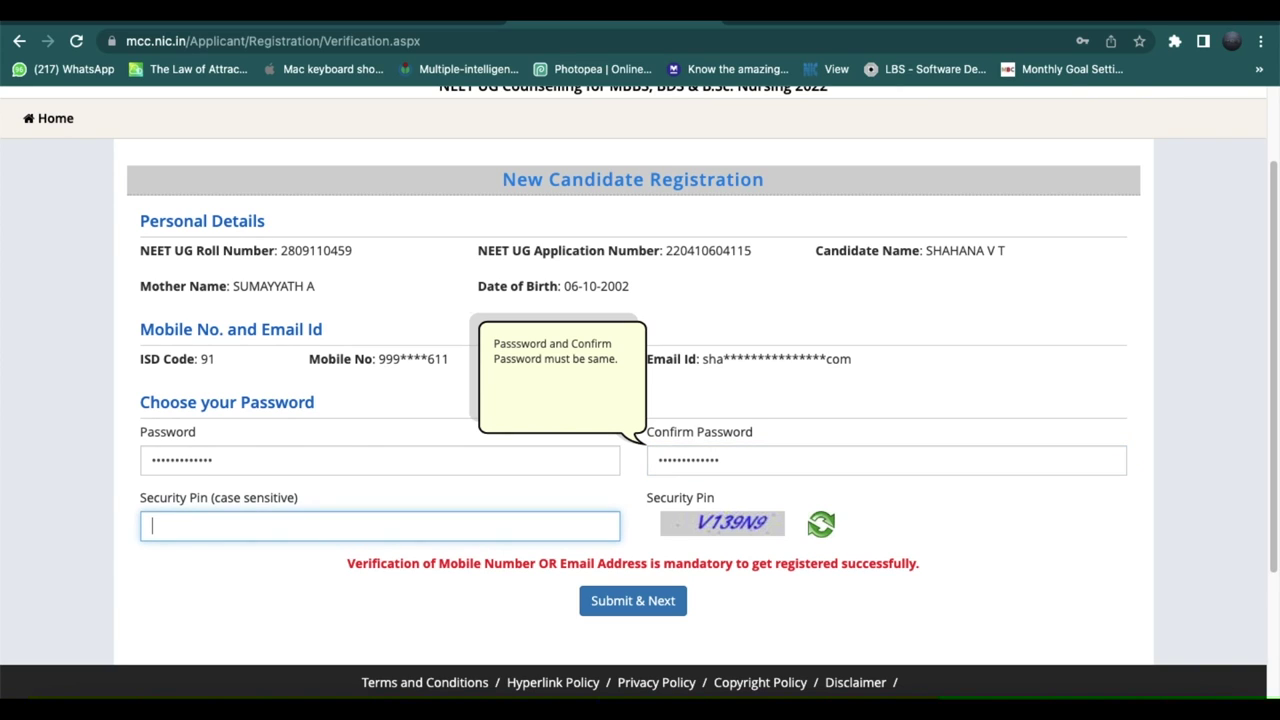
type("V139N9")
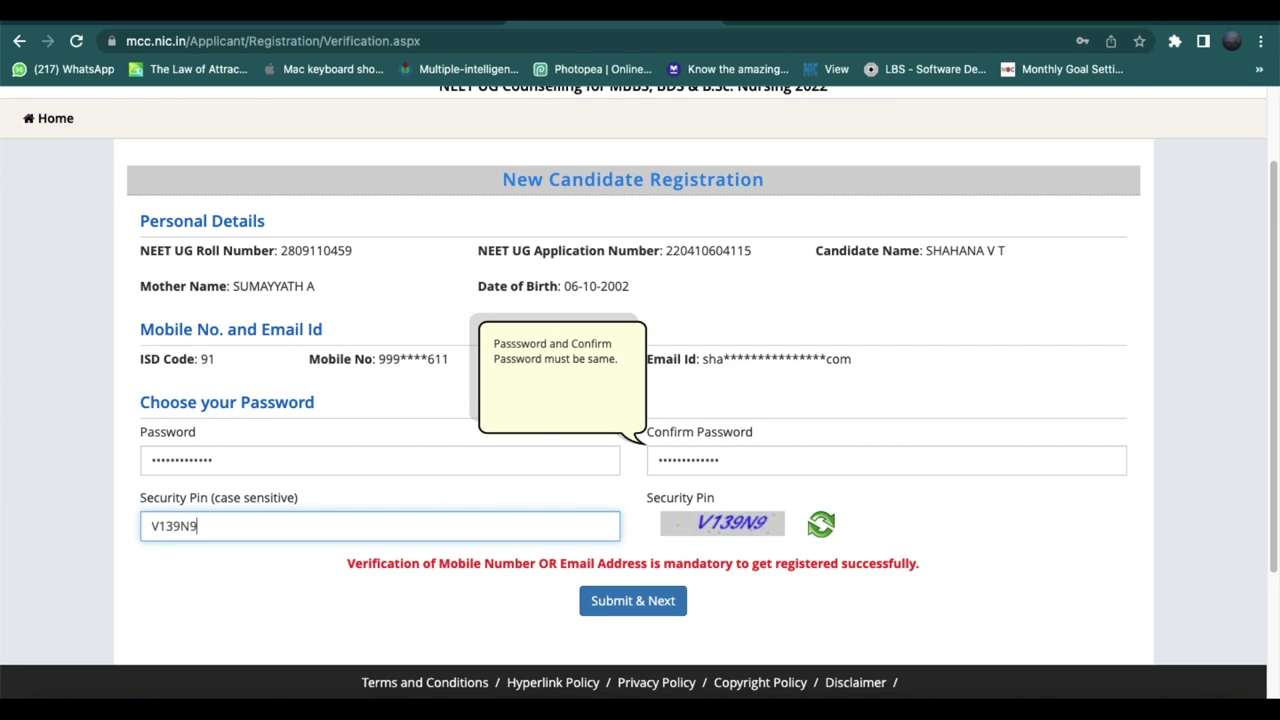
left_click(645, 604)
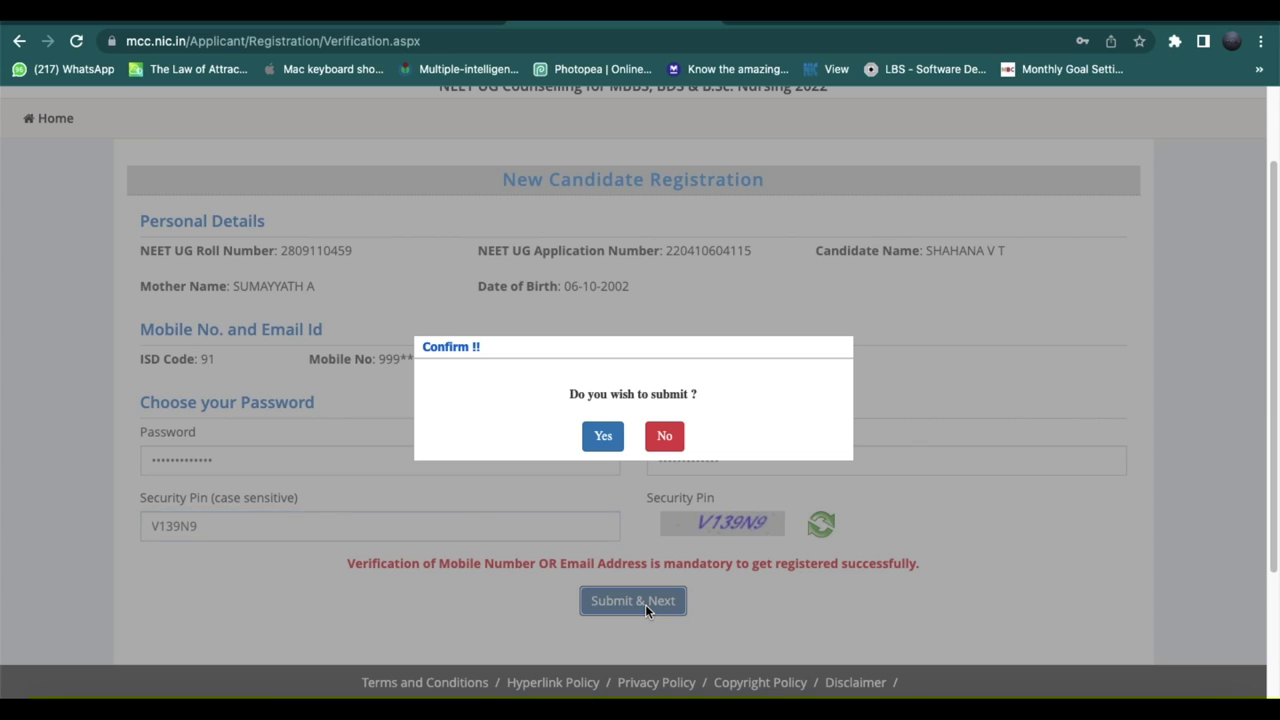
Confirm the submission, handle the save-password prompt, then verify the mobile OTP with the security pin.
left_click(603, 438)
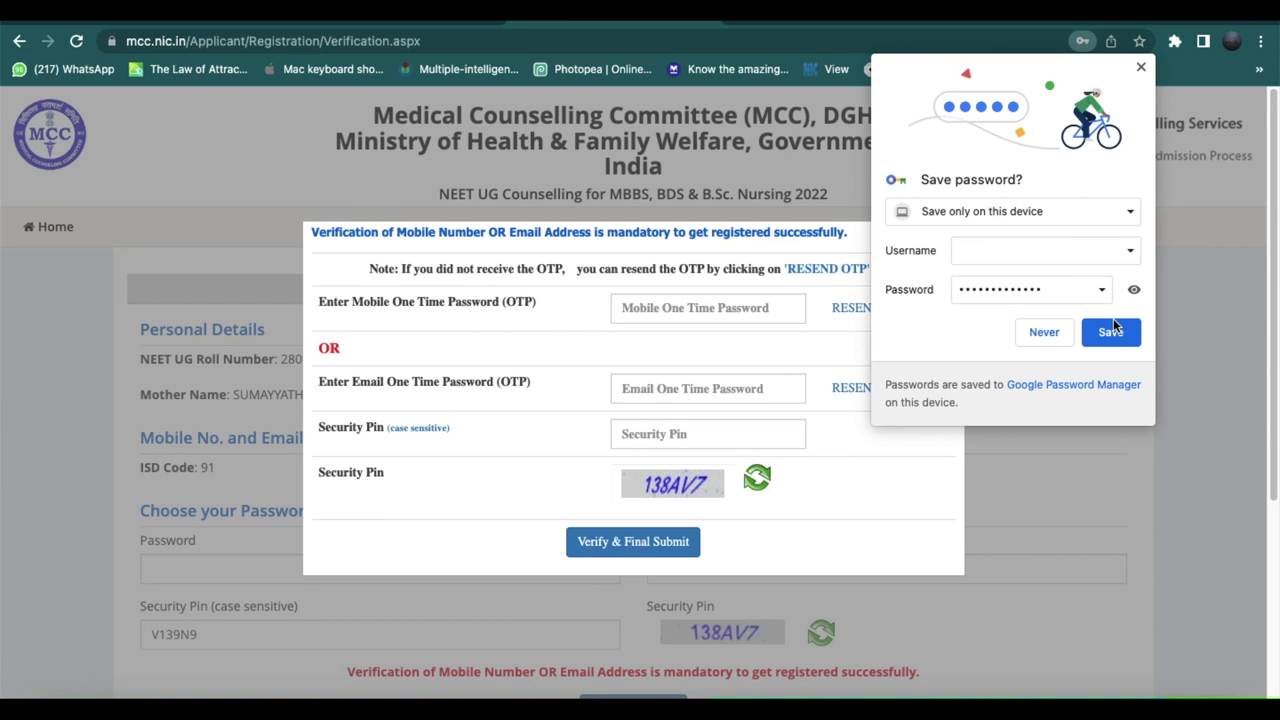
left_click(1112, 330)
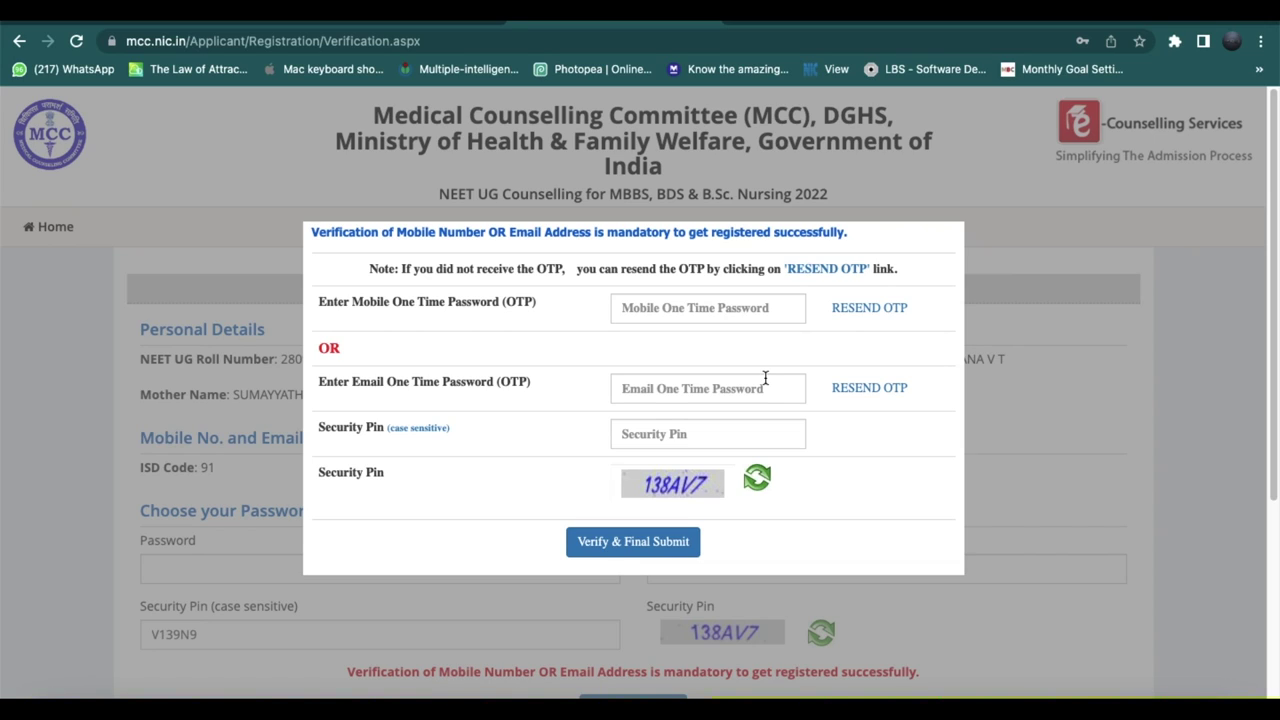
left_click(704, 315)
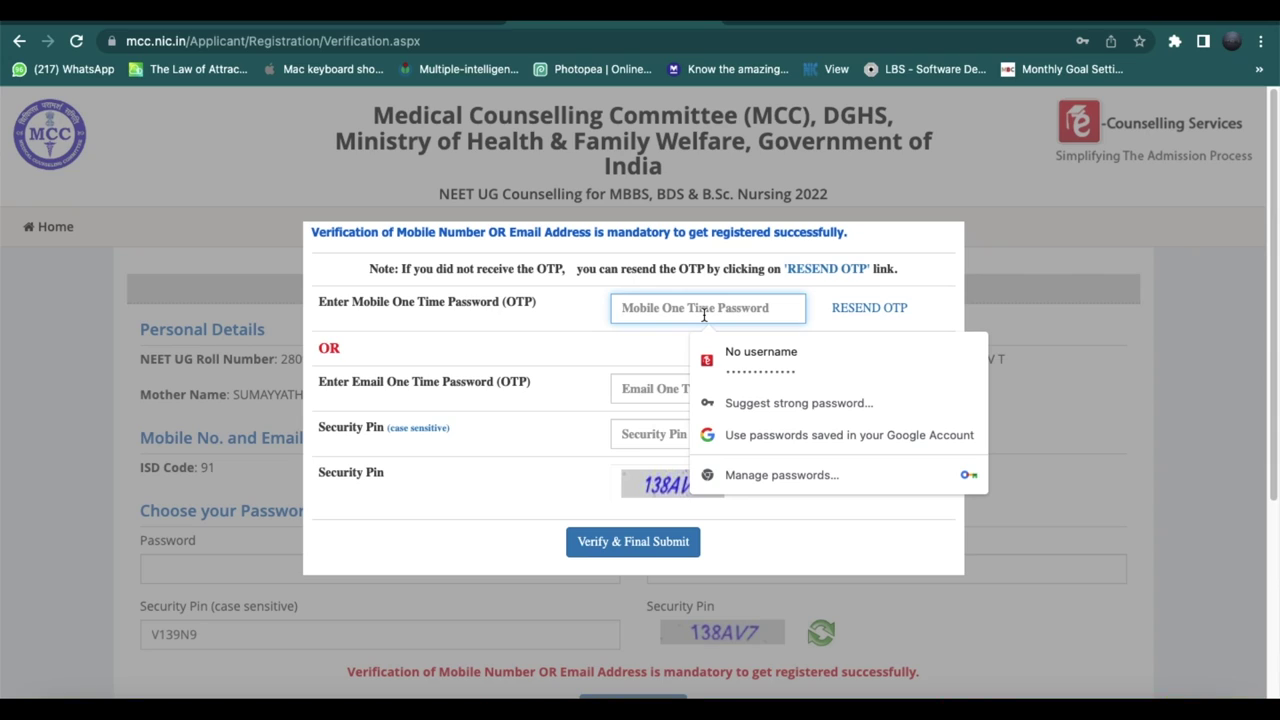
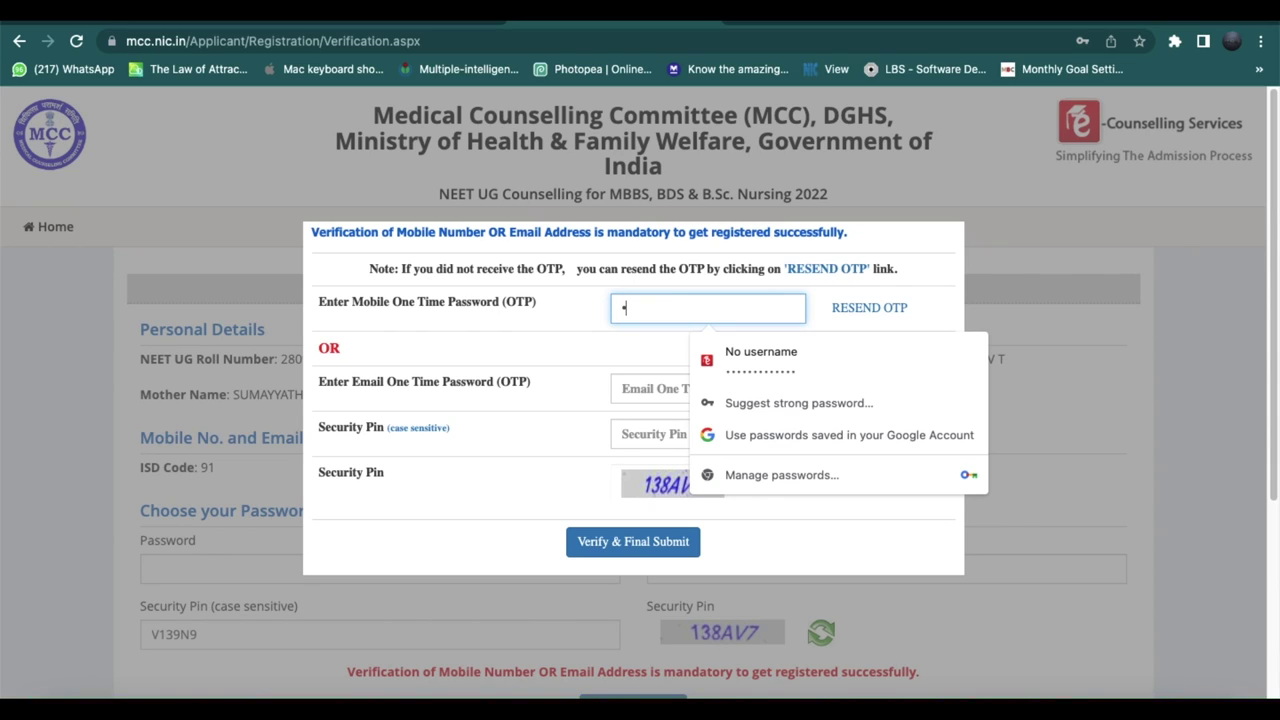
left_click(646, 434)
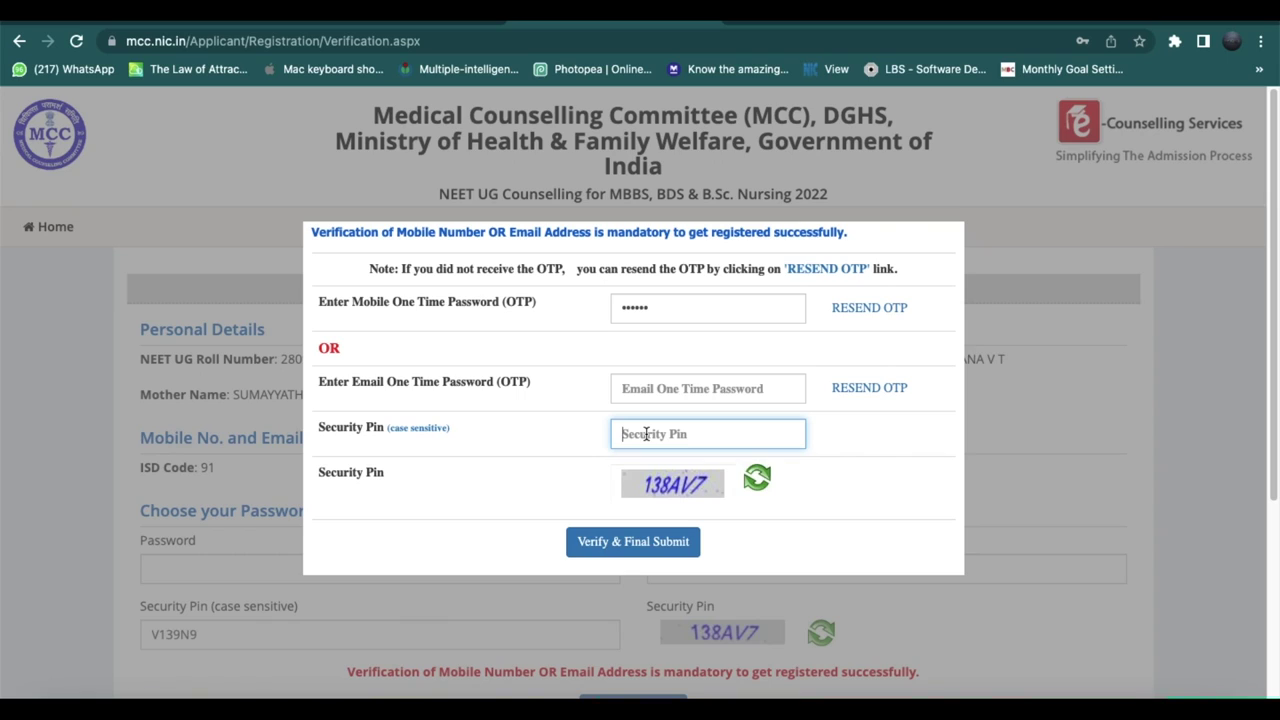
type("138AV7")
left_click(645, 547)
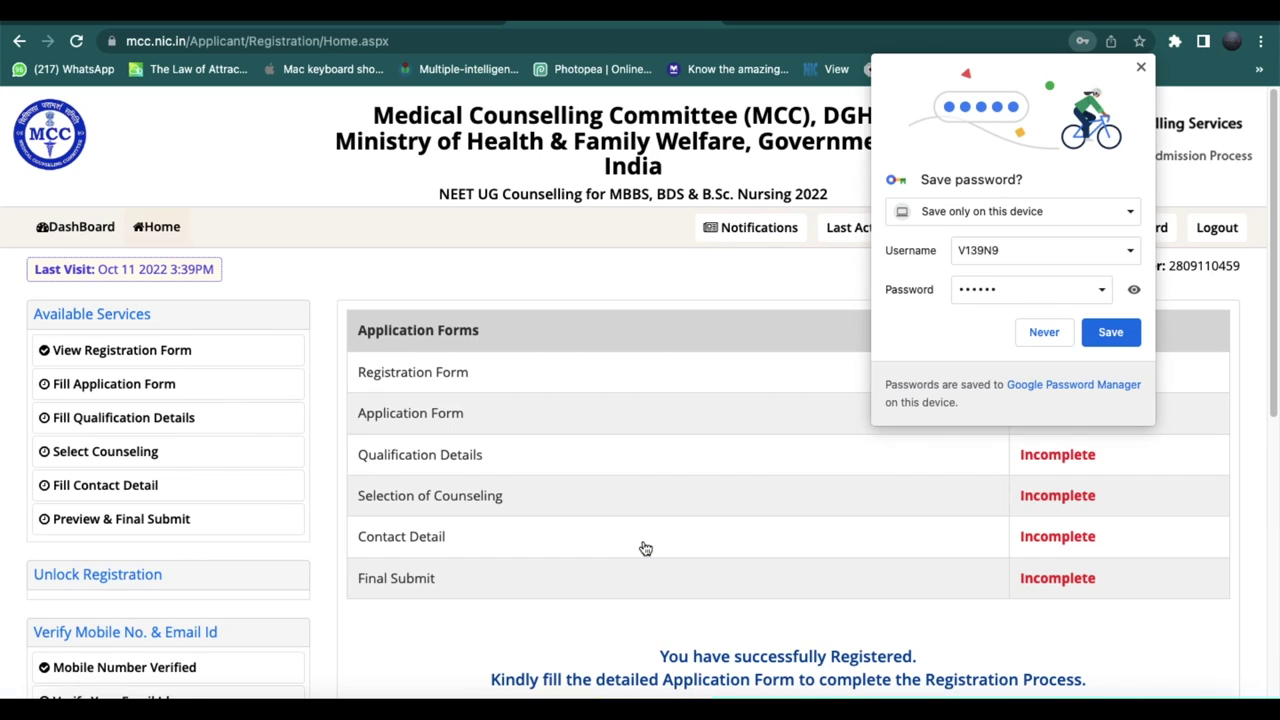
Accept Chrome's save-password prompt and scroll the dashboard to the Fill Application Form service.
left_click(1118, 331)
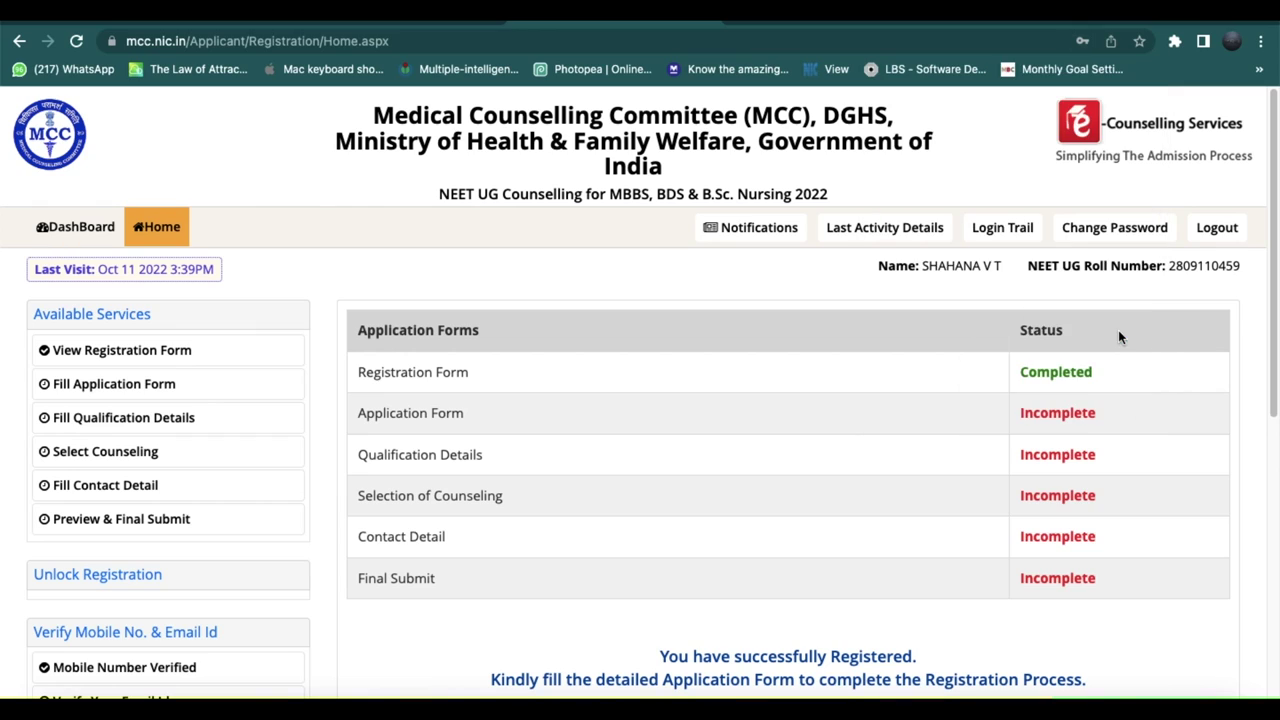
scroll(824, 481, "down", 3)
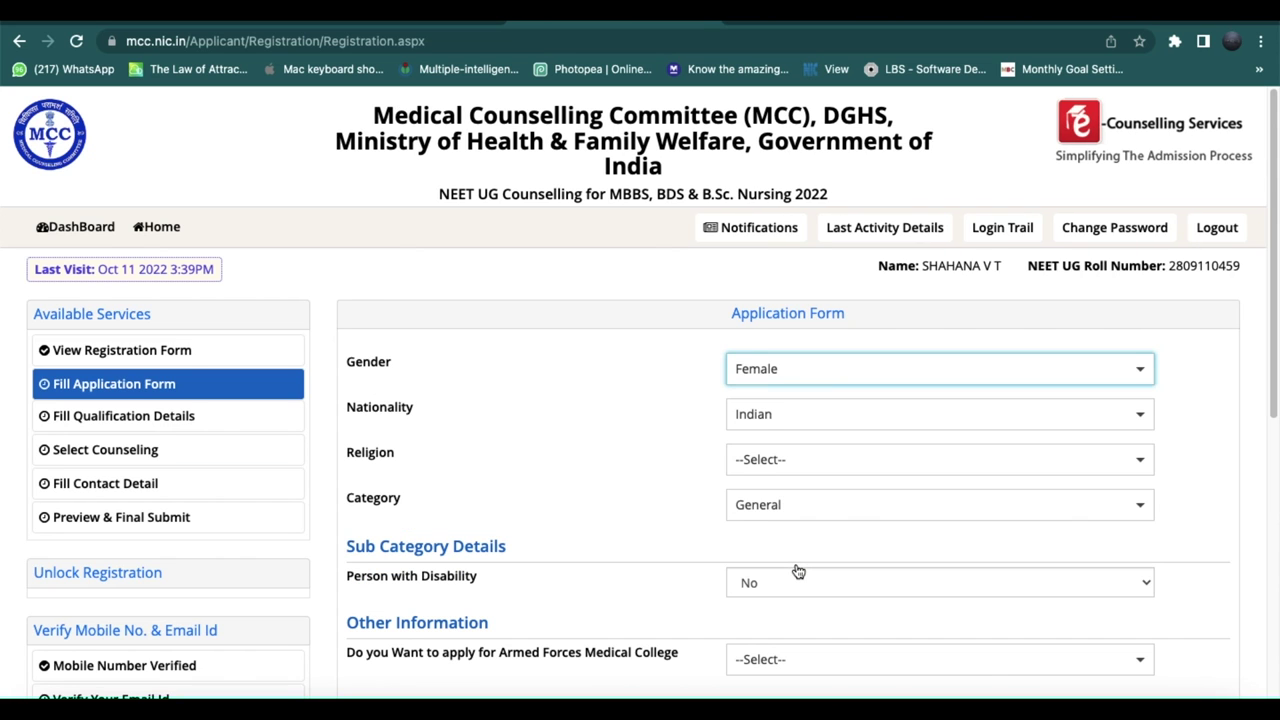
Set Religion to ISLAM and Category to General on the application form.
scroll(797, 569, "down", 2)
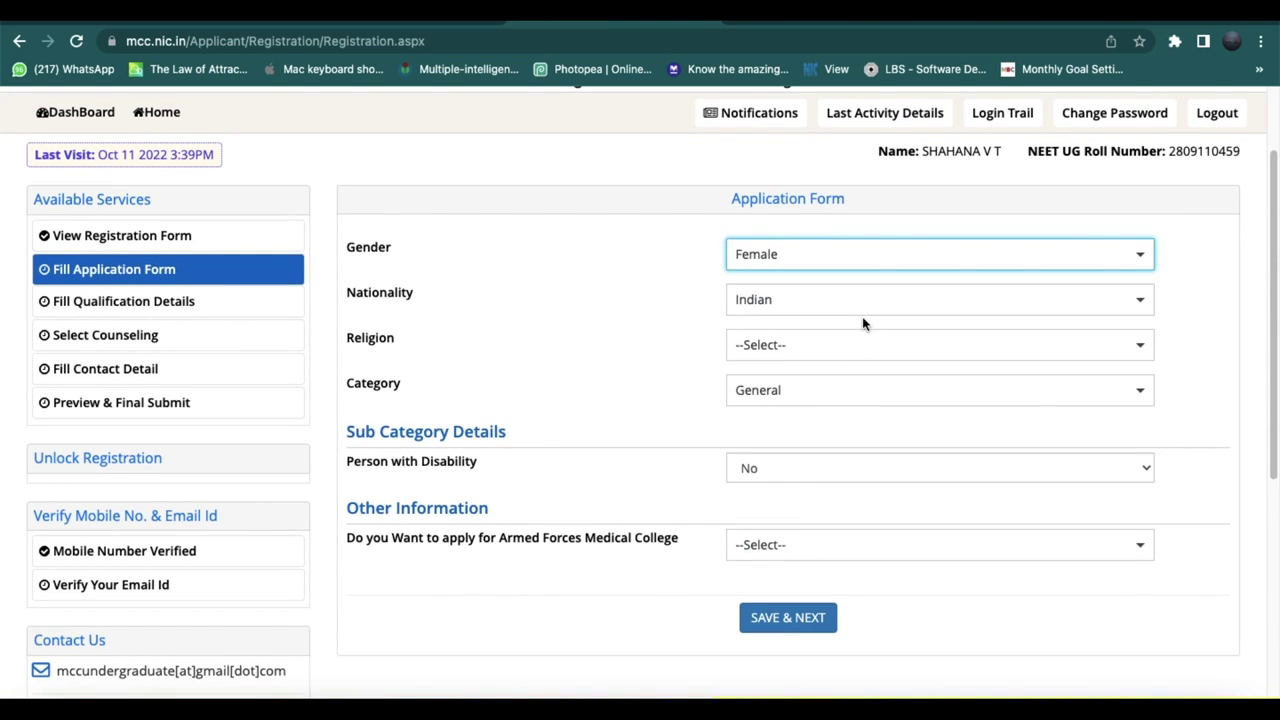
left_click(849, 361)
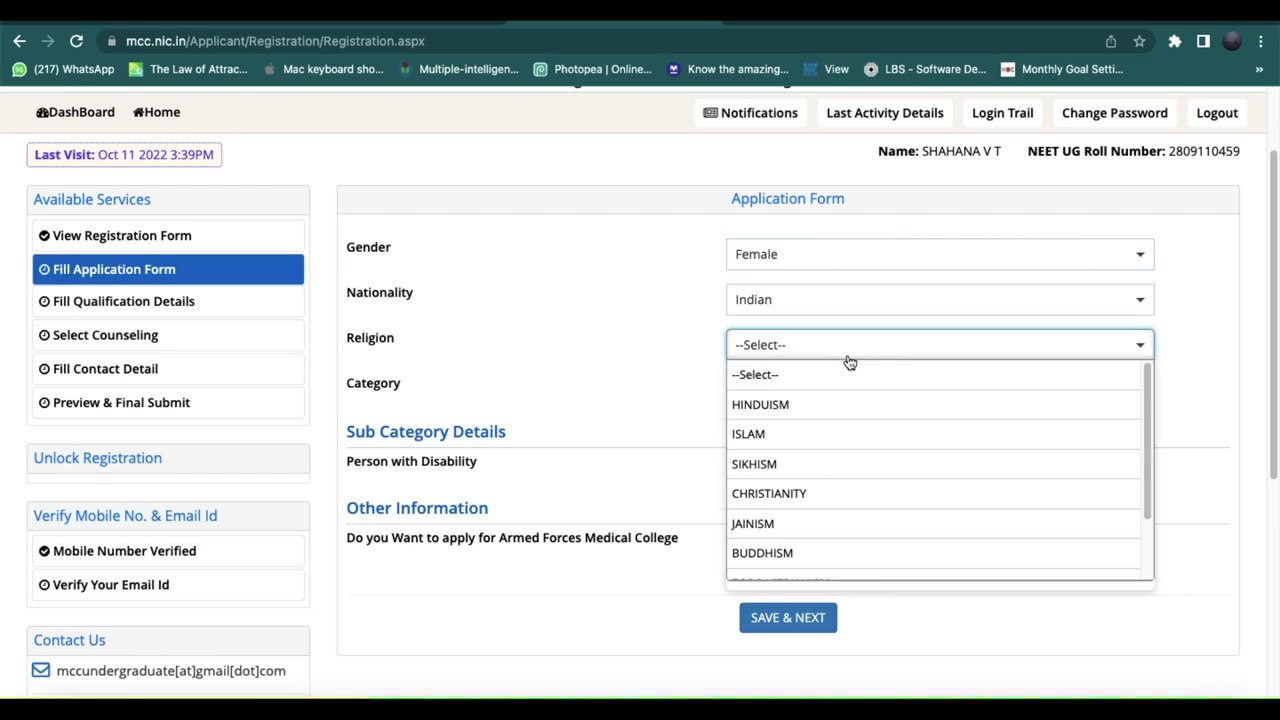
left_click(838, 441)
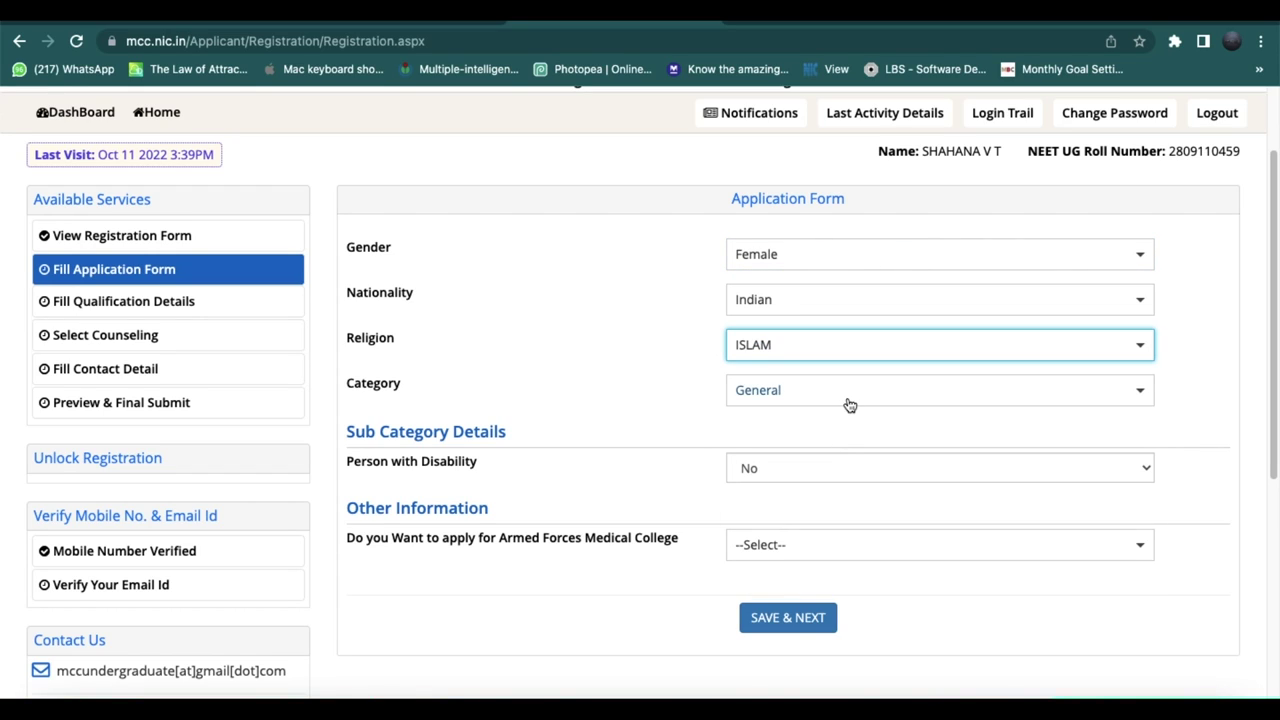
left_click(855, 397)
left_click(831, 450)
scroll(831, 450, "down", 2)
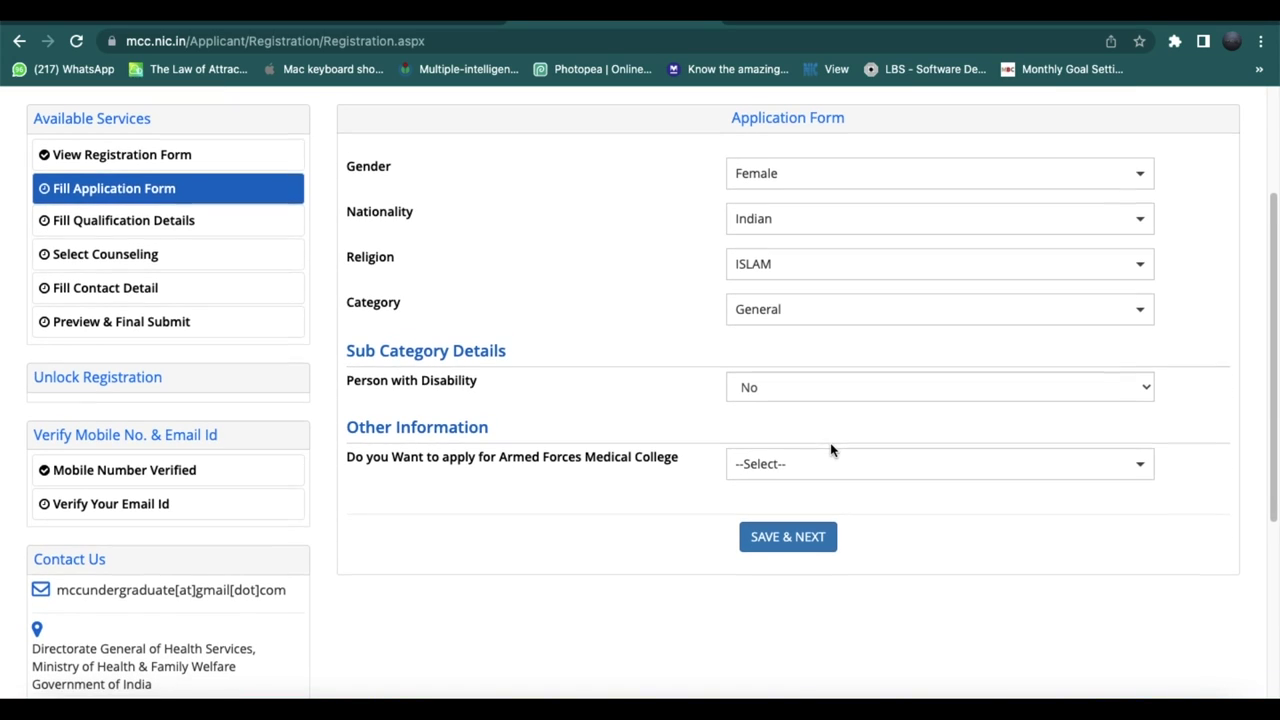
left_click(893, 264)
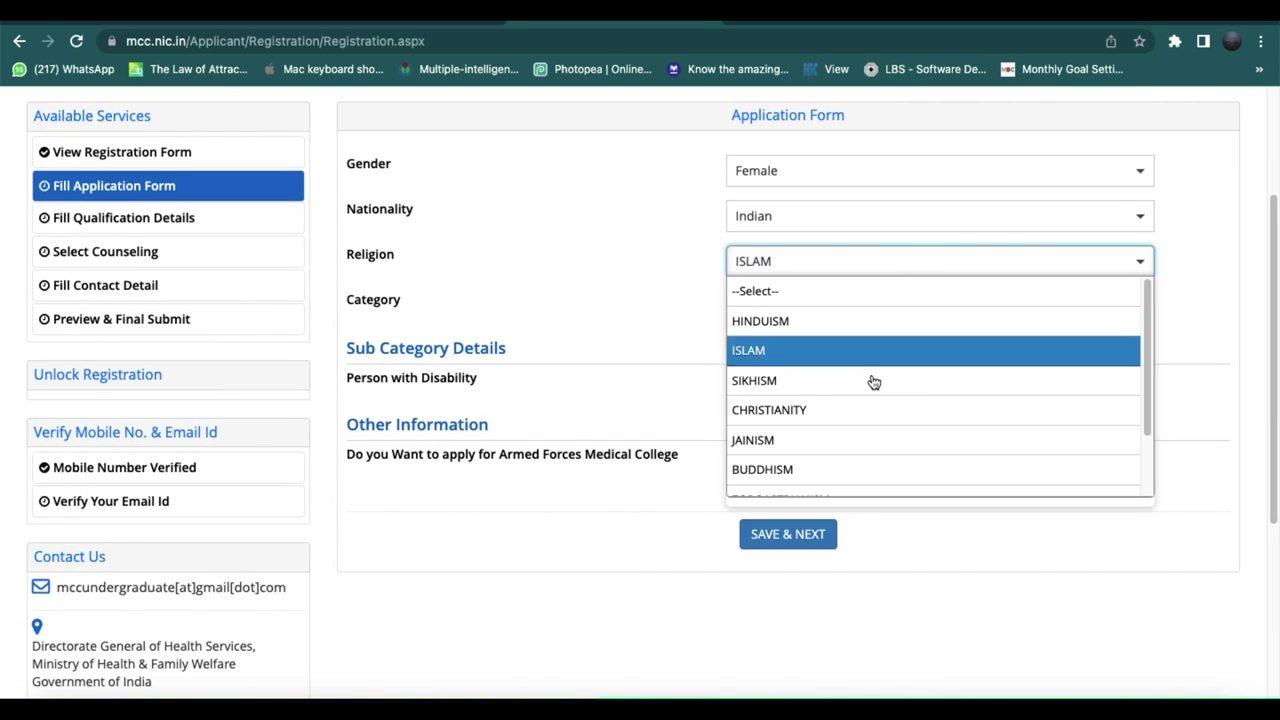
scroll(871, 385, "down", 2)
scroll(871, 391, "down", 2)
scroll(871, 393, "up", 2)
scroll(880, 351, "up", 2)
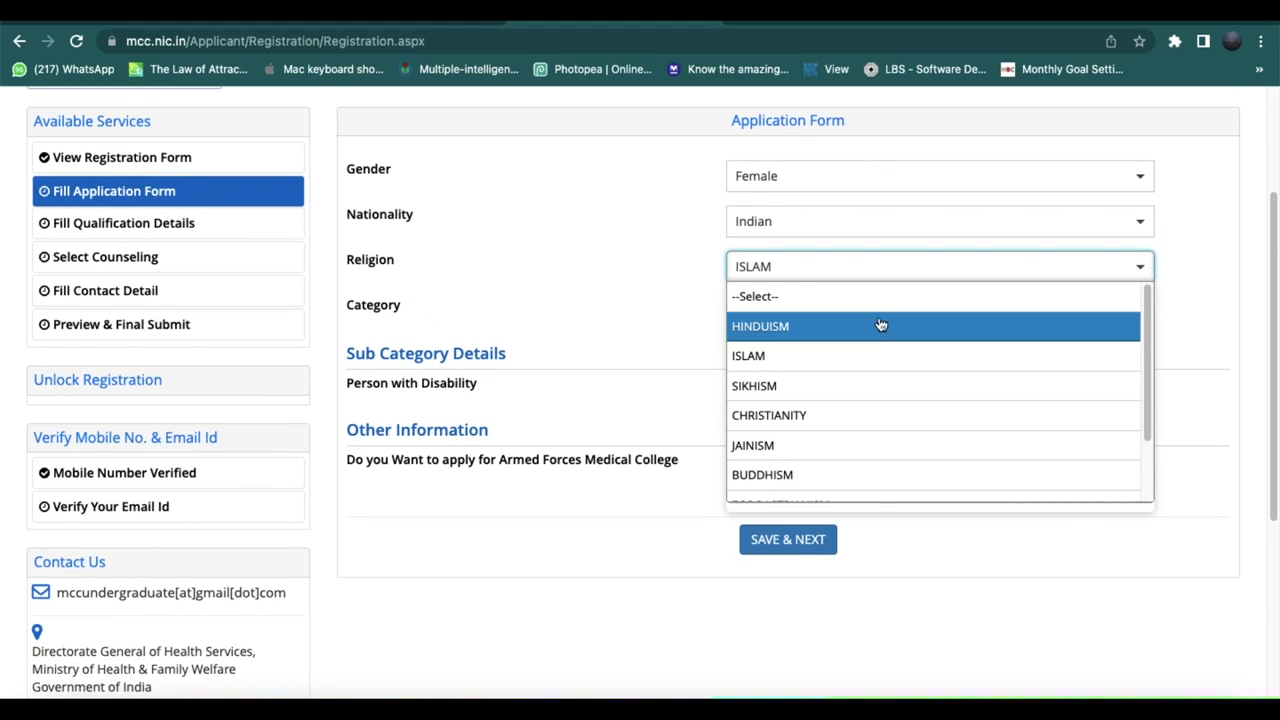
left_click(866, 363)
Choose No for Armed Forces Medical College, then save and confirm the application form.
scroll(788, 378, "down", 1)
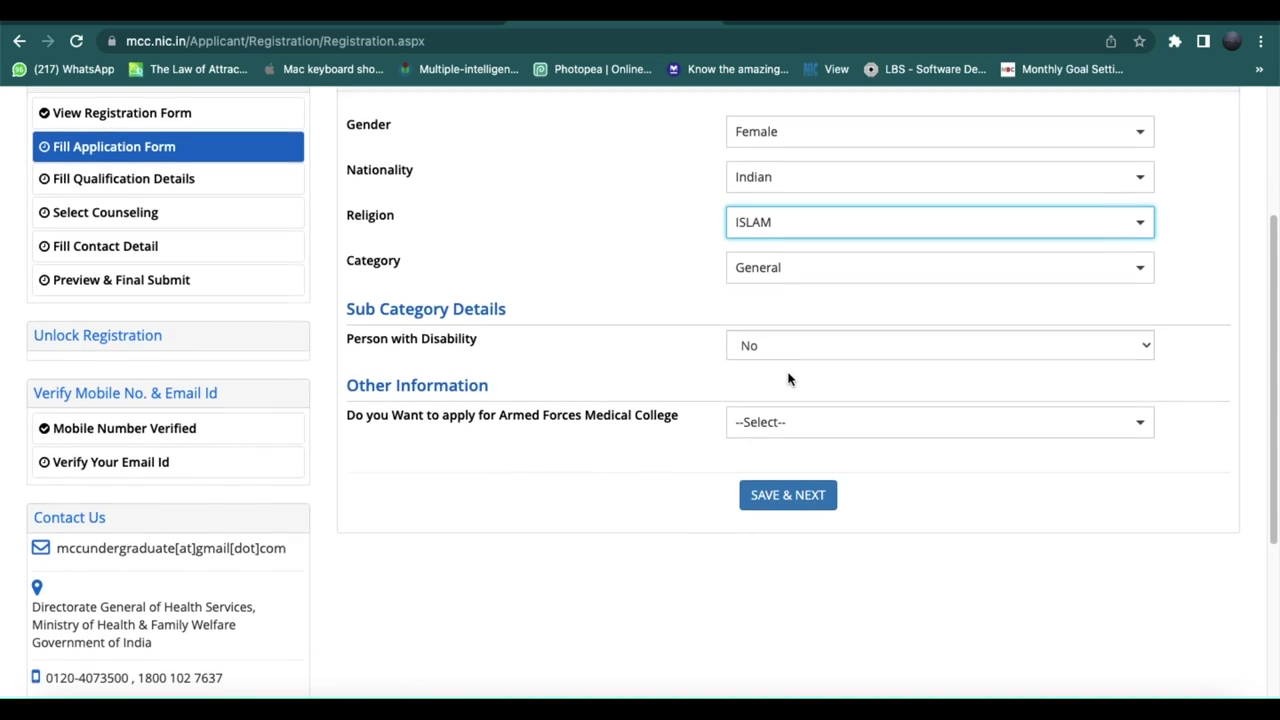
scroll(788, 380, "down", 1)
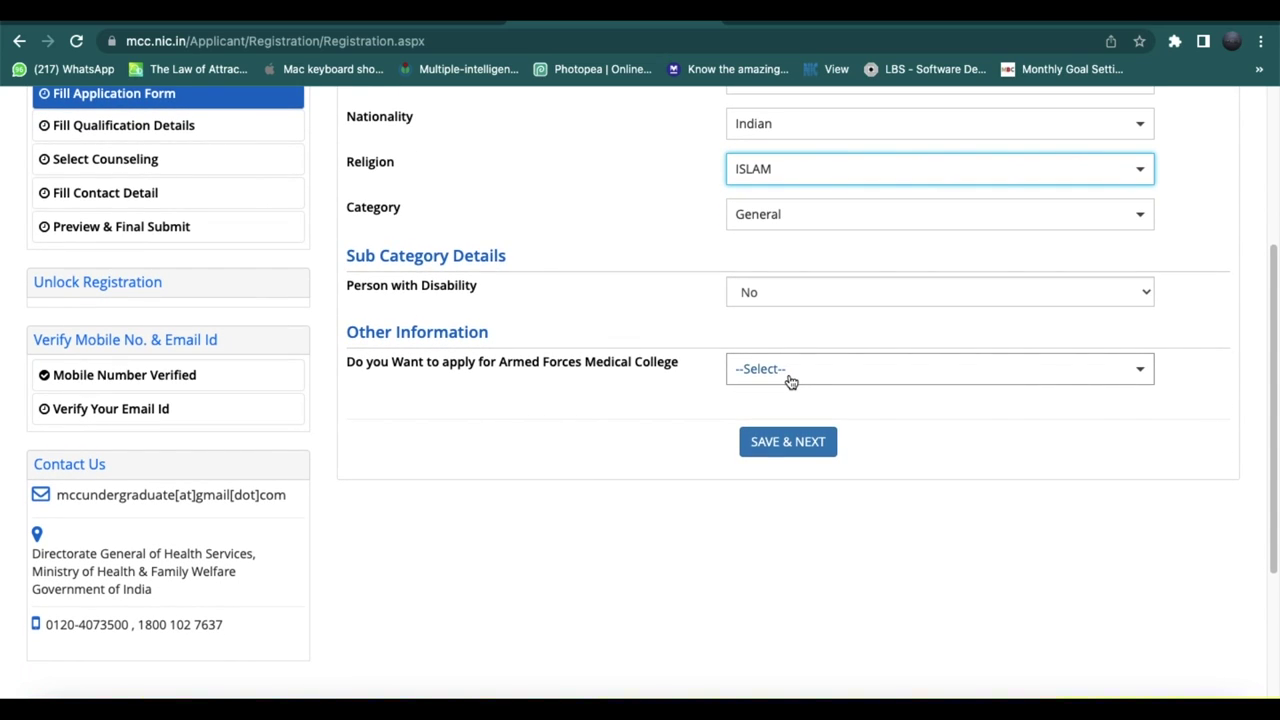
left_click(790, 380)
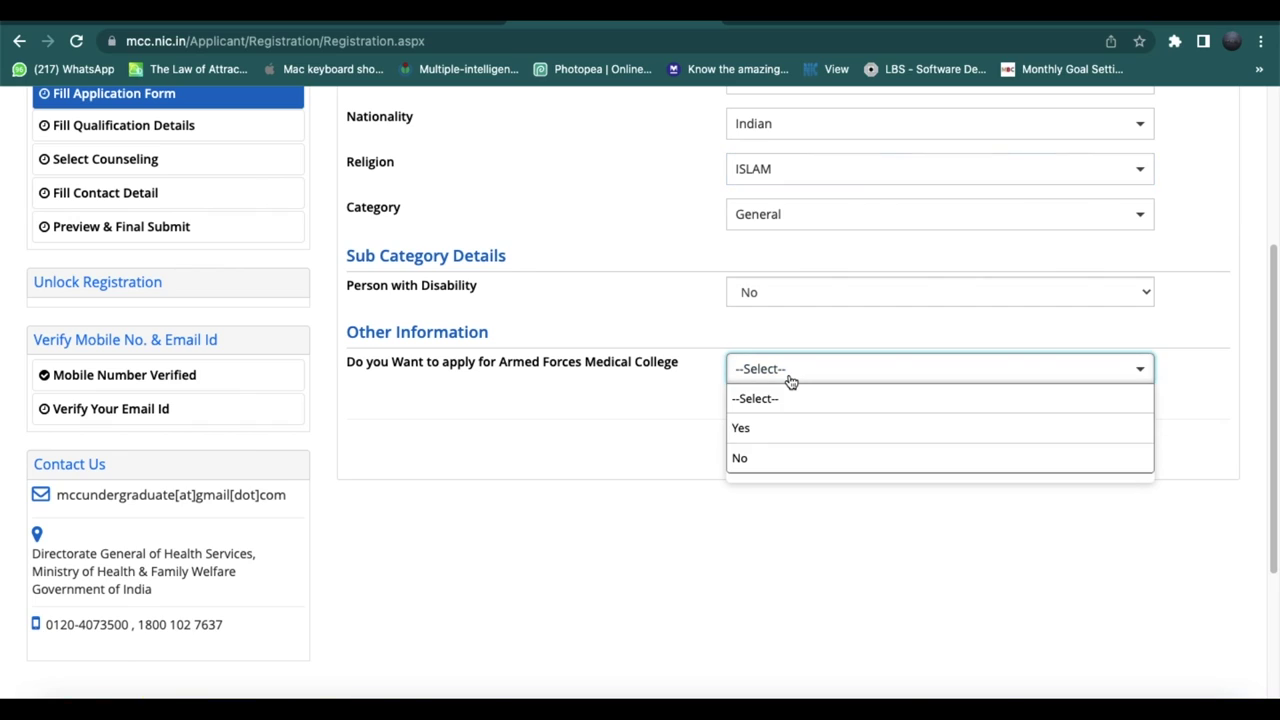
left_click(769, 458)
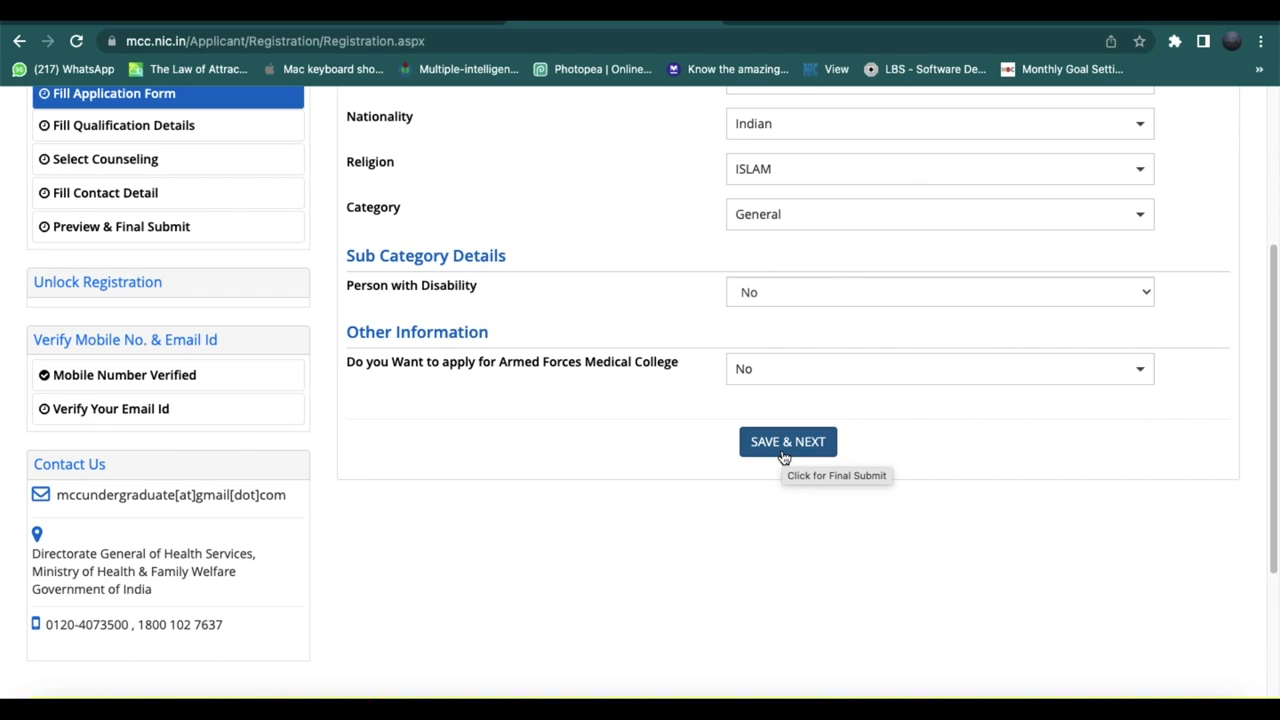
left_click(785, 450)
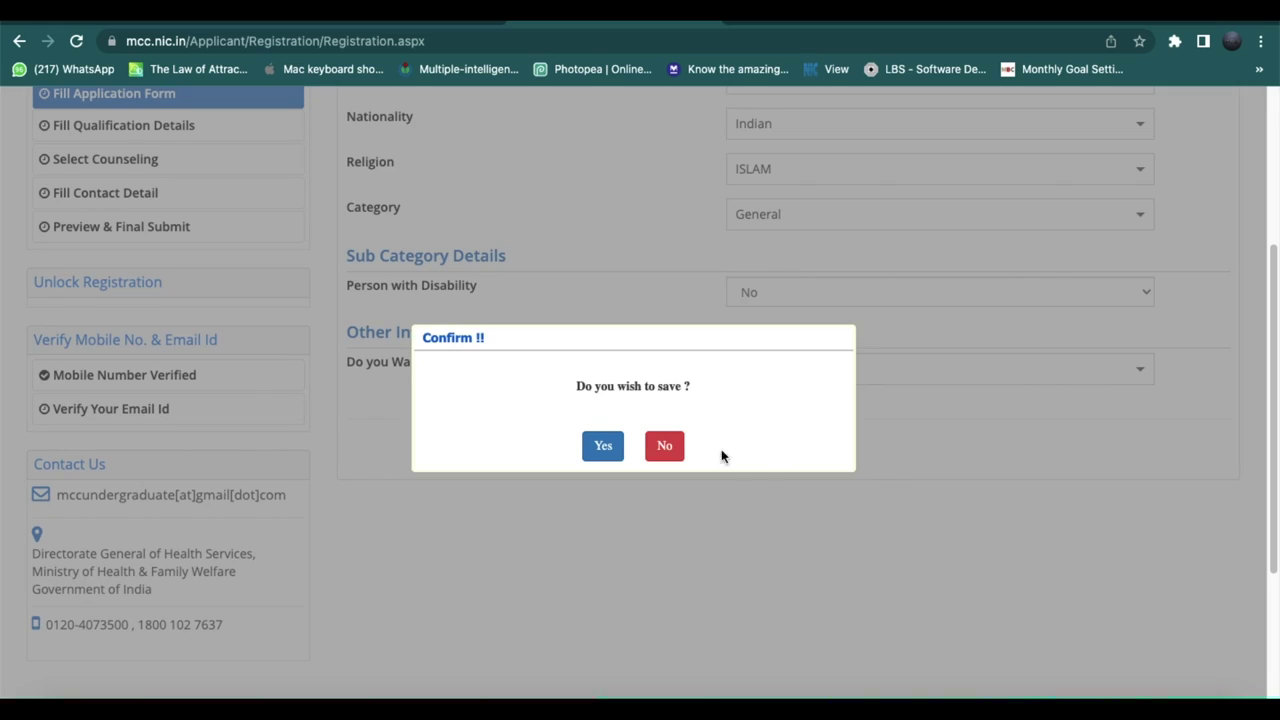
left_click(601, 448)
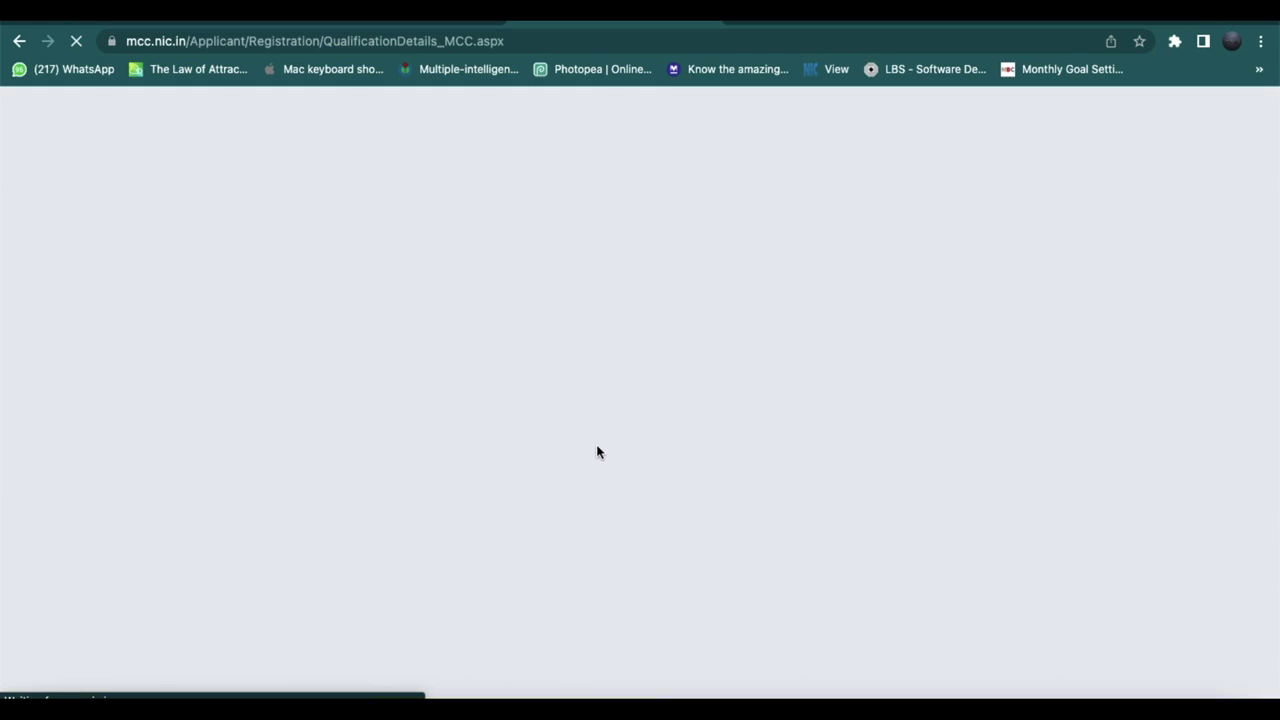
Set the school state to OTHER with Kerala entered, and passing status to Passed.
scroll(597, 452, "down", 2)
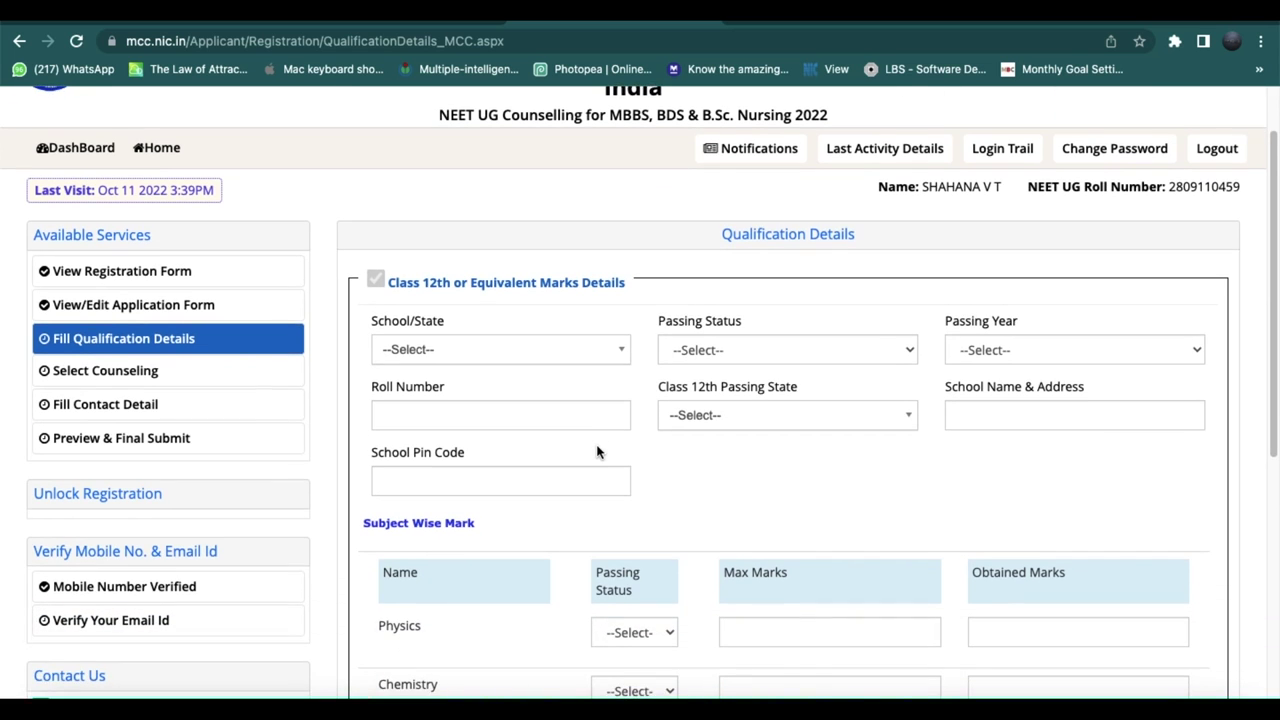
left_click(606, 358)
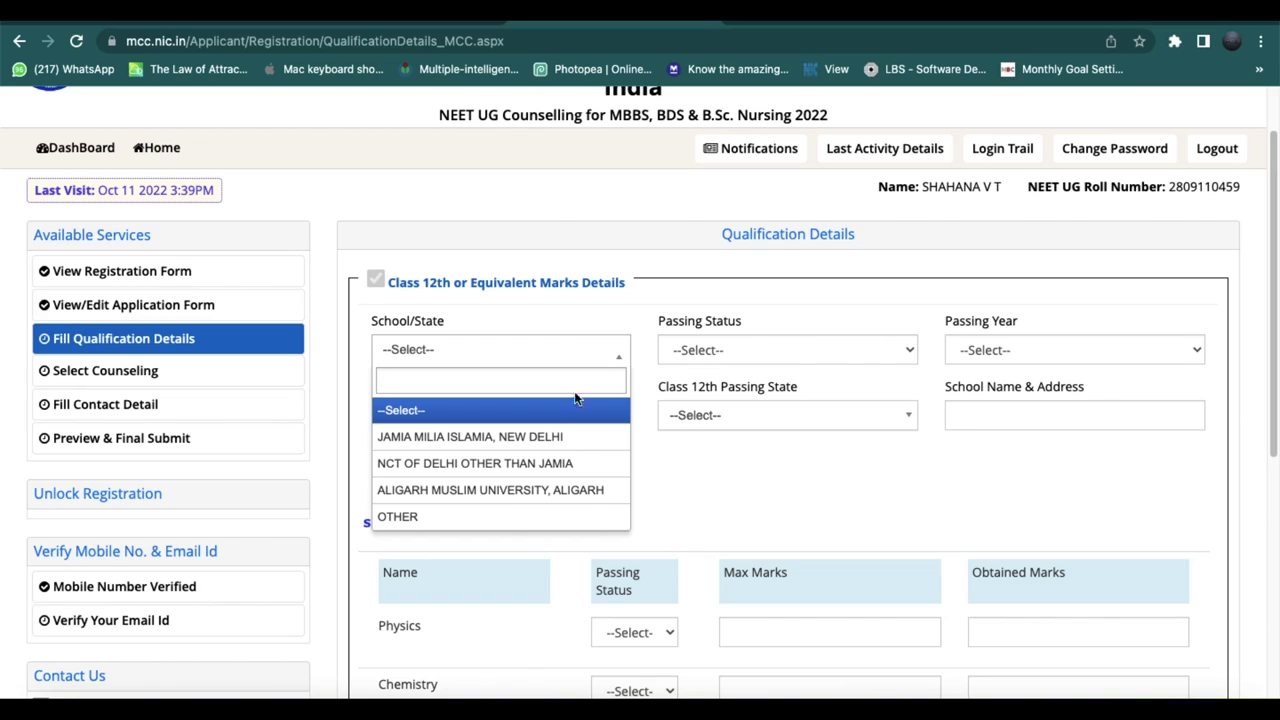
left_click(510, 519)
left_click(763, 352)
type("Kerala")
key("Tab")
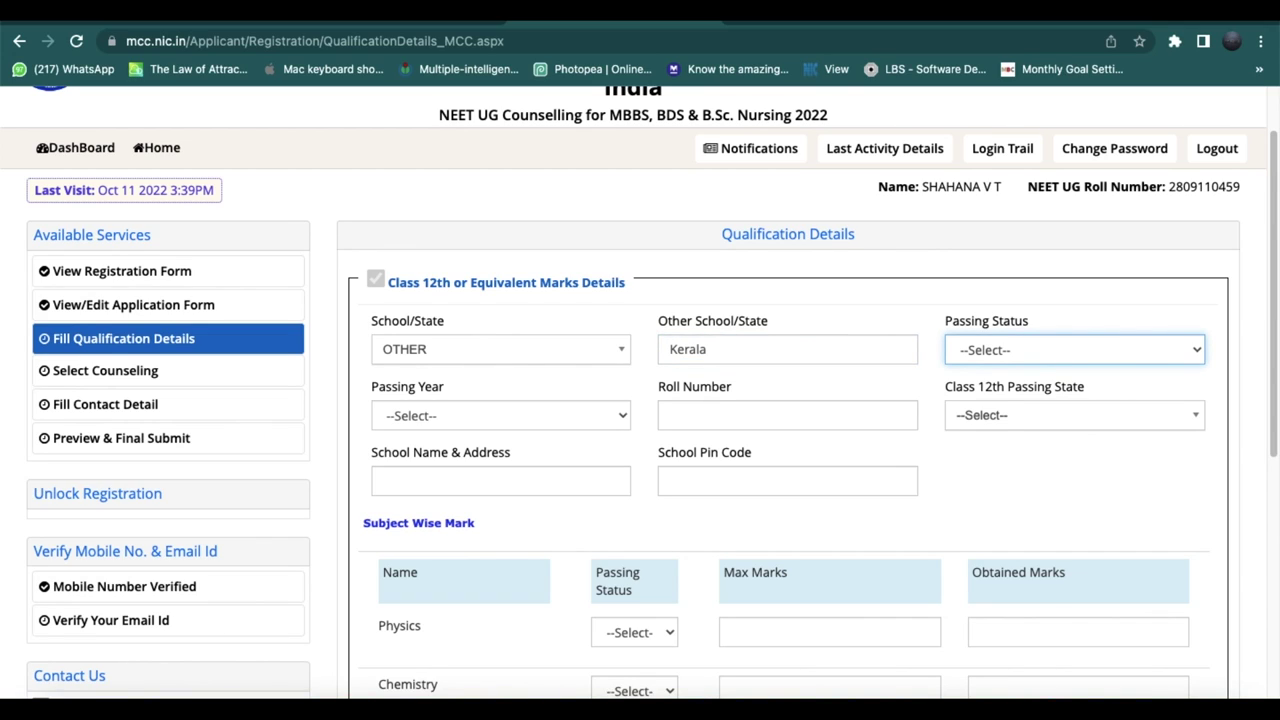
key("Down")
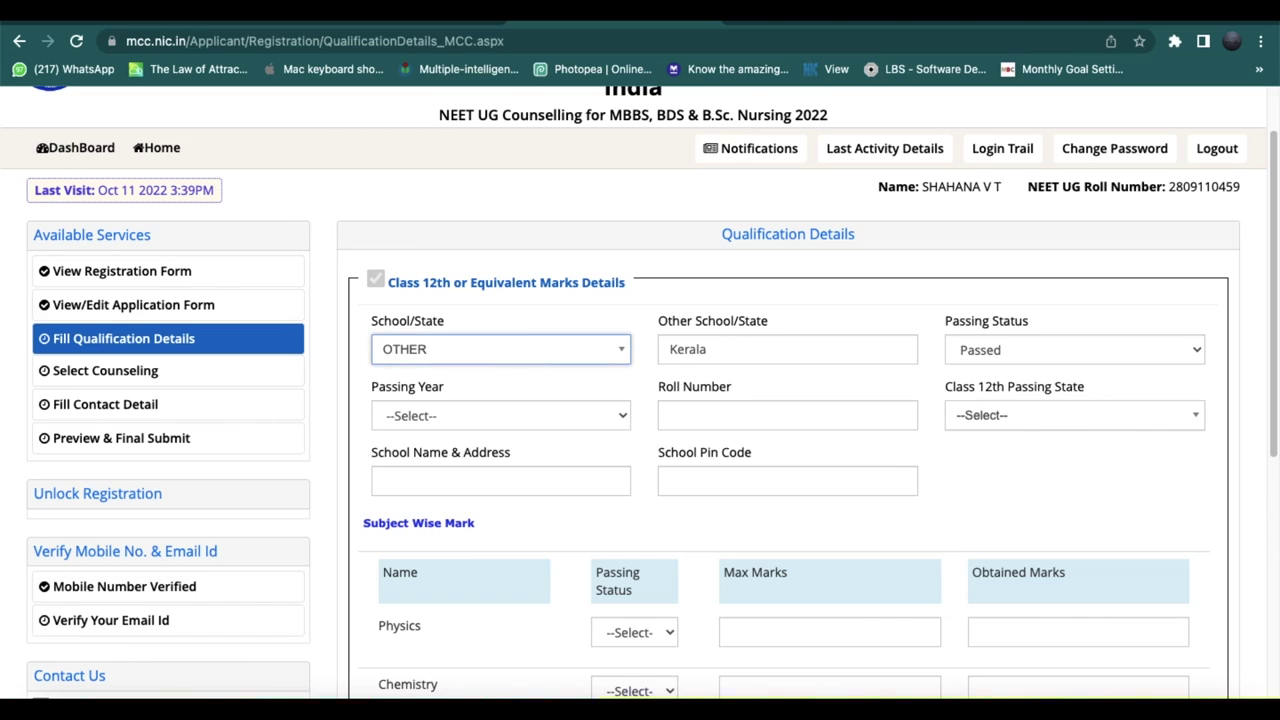
Choose 2021 as the passing year and Kerala as the Class 12th passing state.
left_click(619, 415)
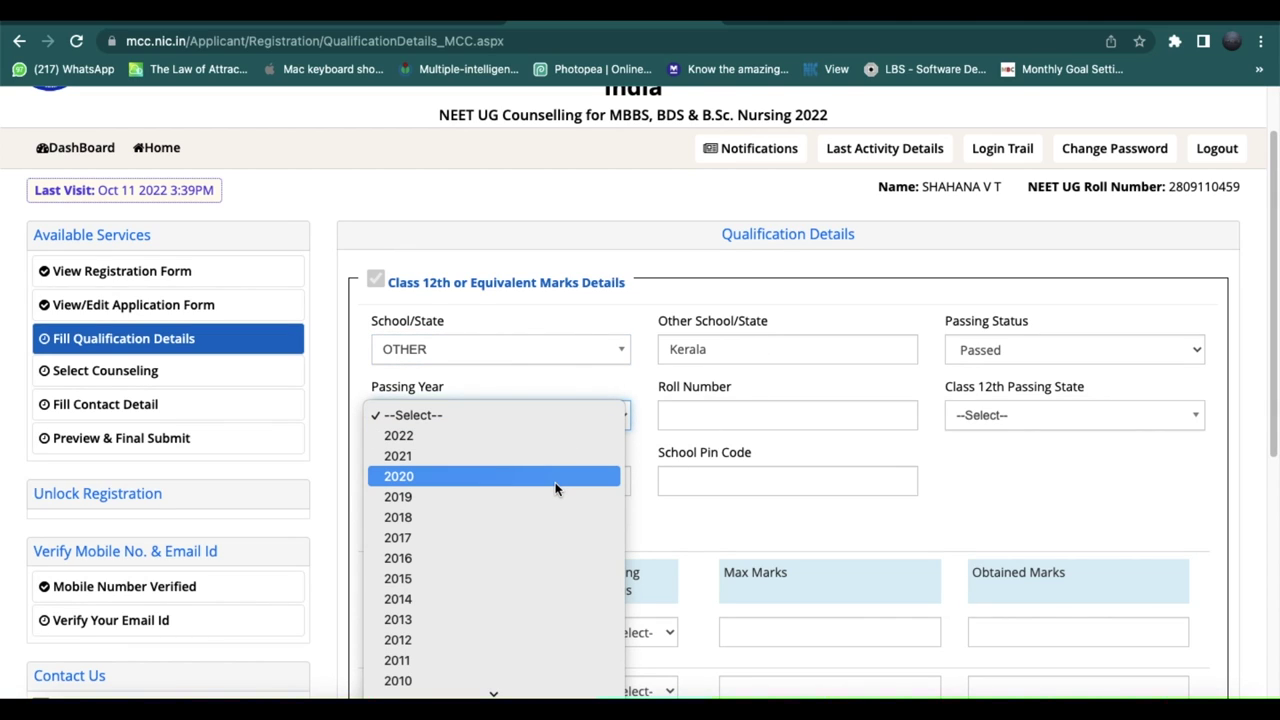
key("Up")
key("Up")
key("Down")
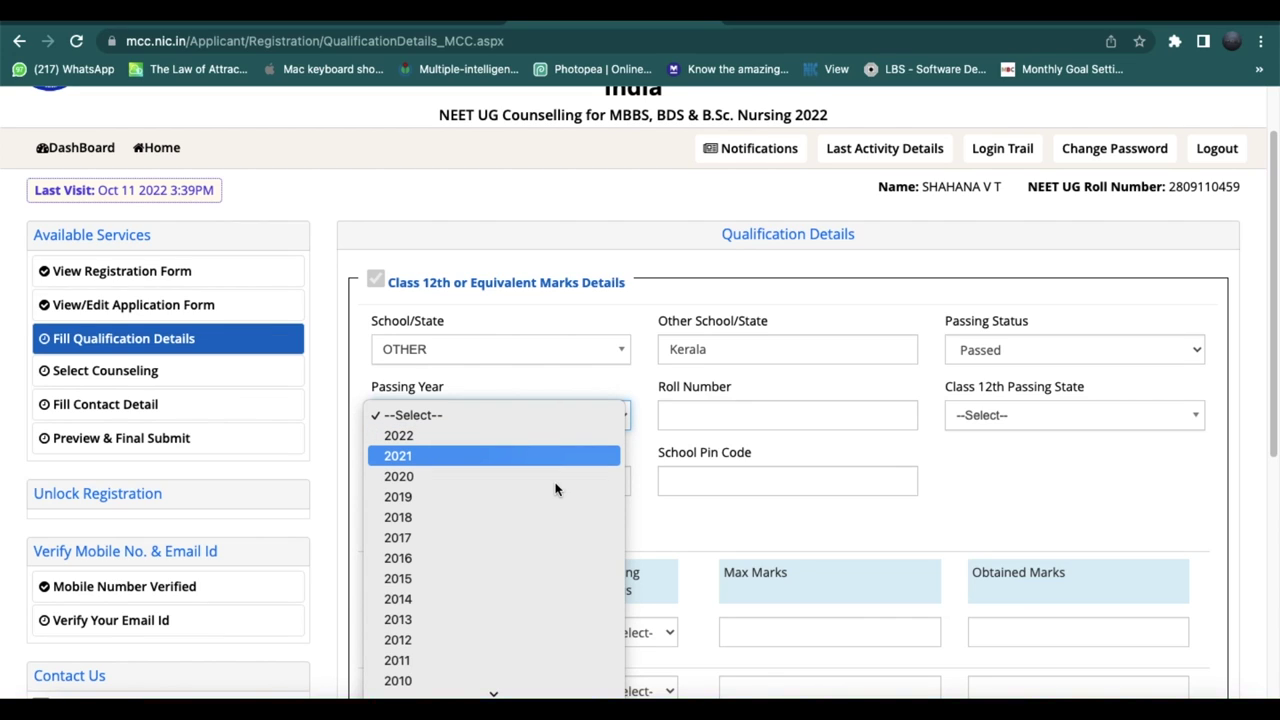
key("Return")
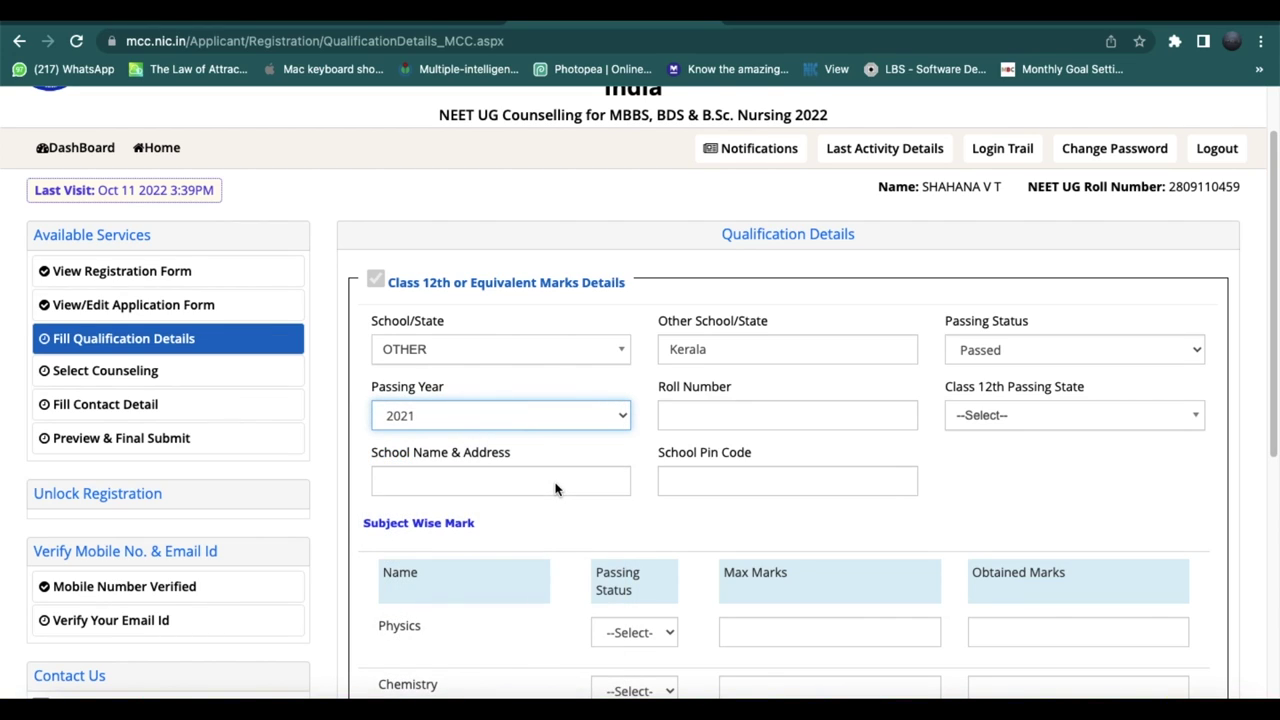
left_click(723, 413)
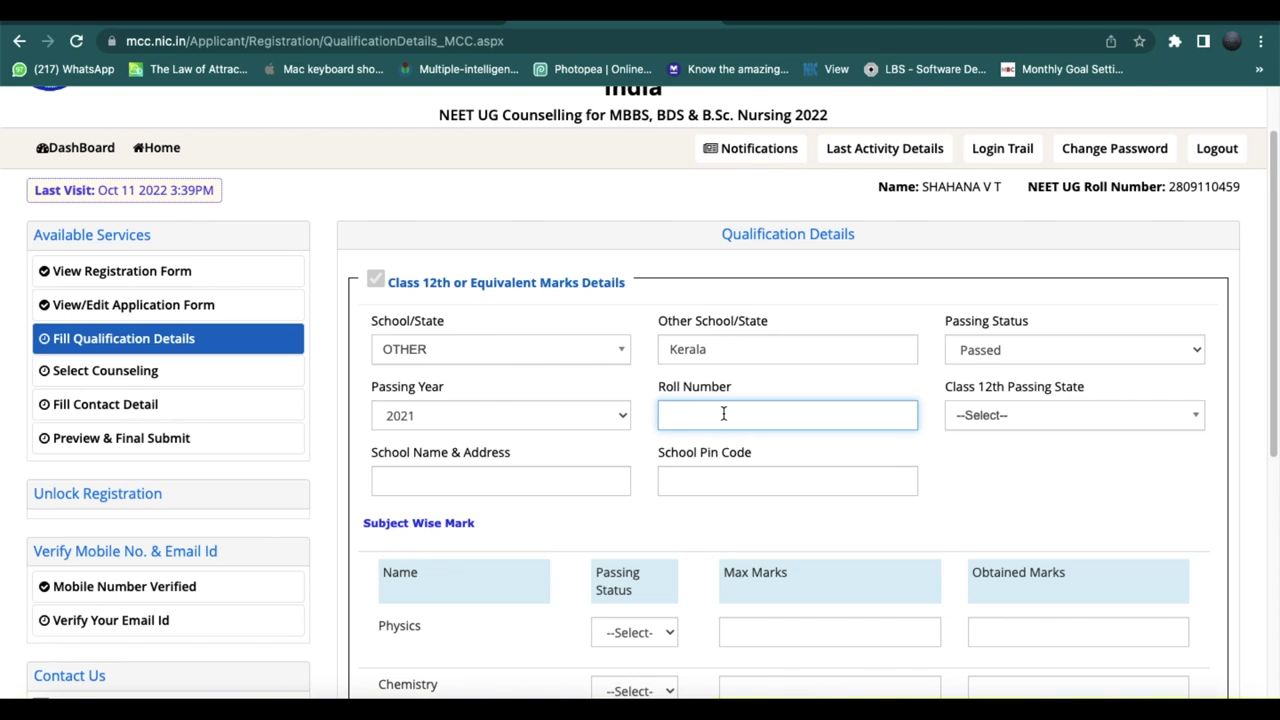
scroll(723, 413, "down", 3)
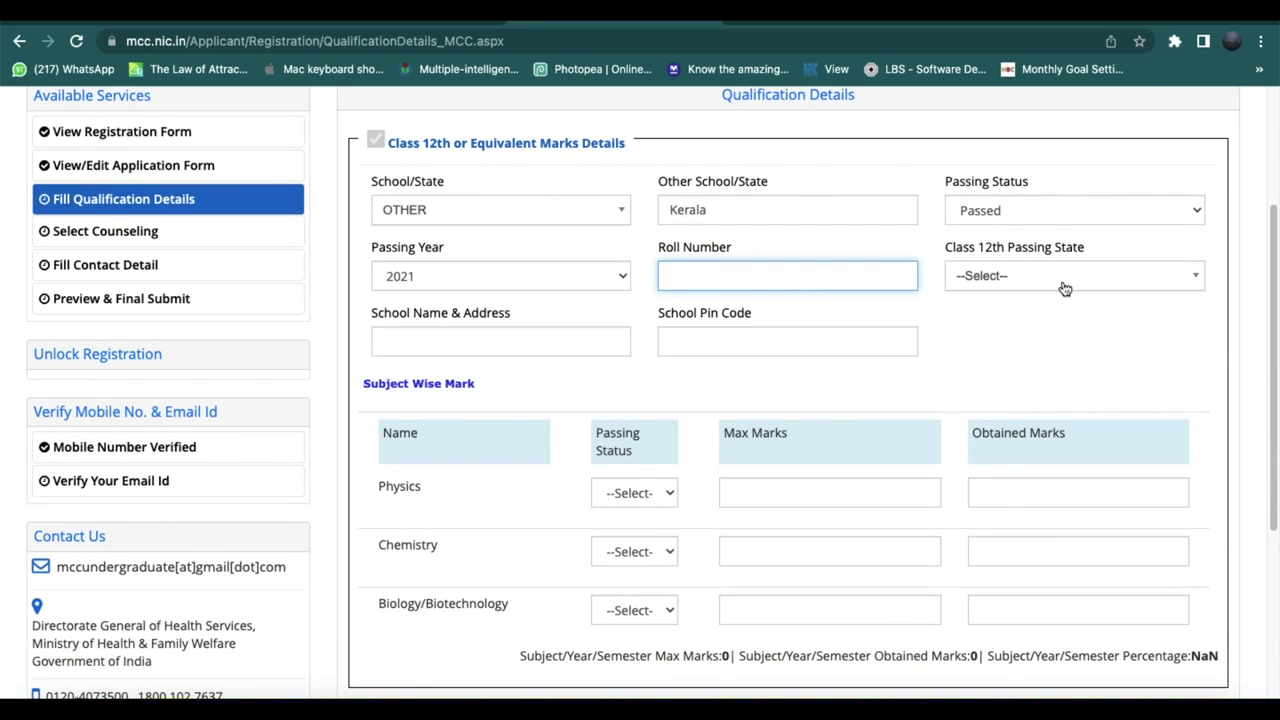
left_click(1066, 286)
type("keral")
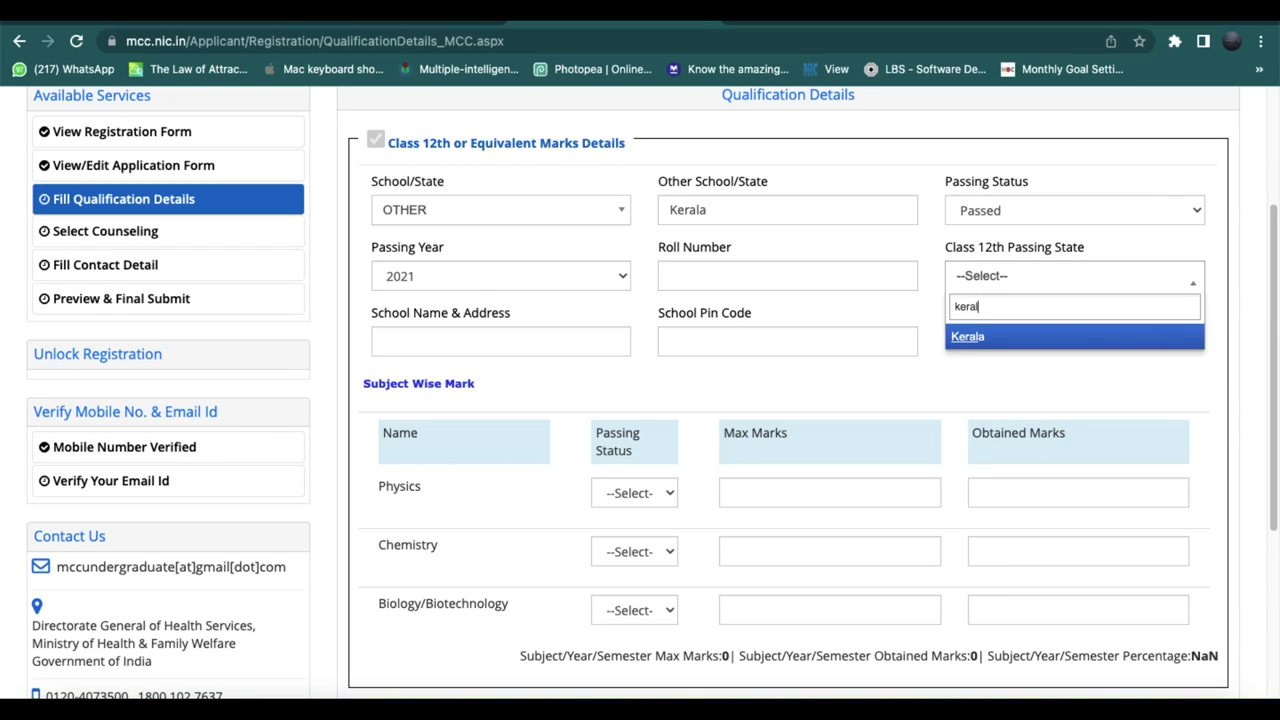
left_click(1023, 347)
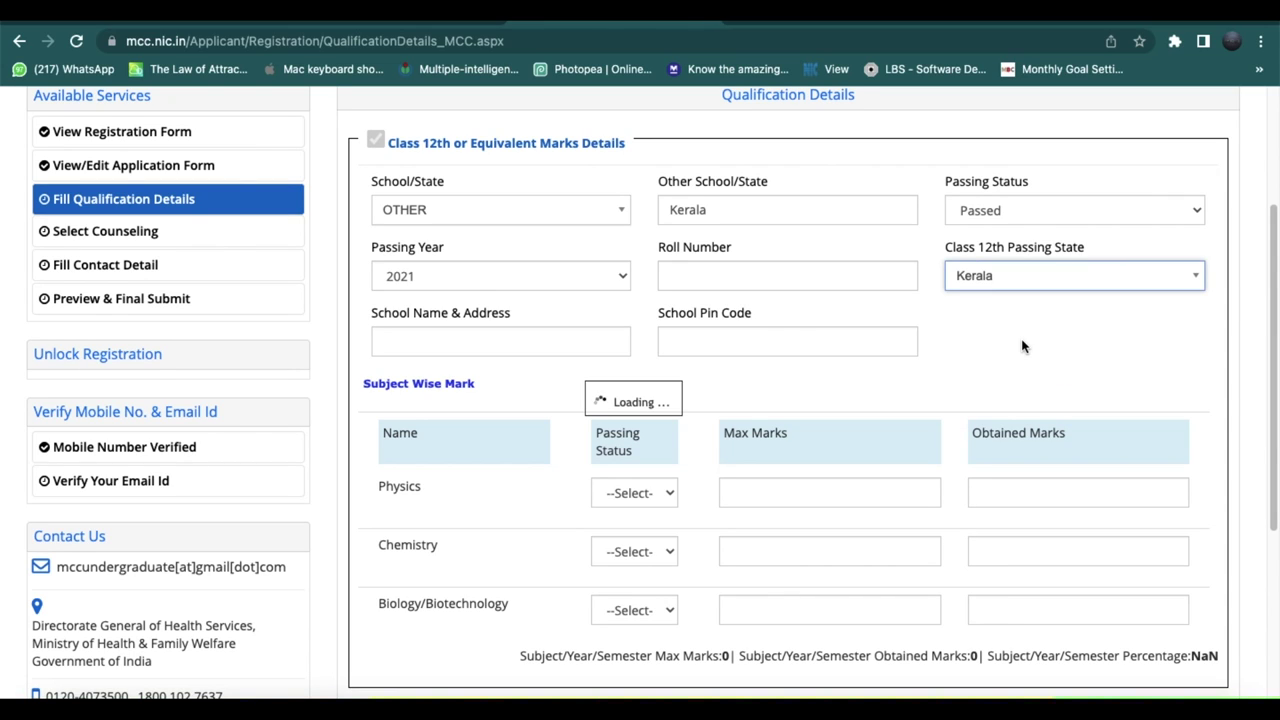
scroll(547, 350, "down", 1)
scroll(547, 350, "down", 3)
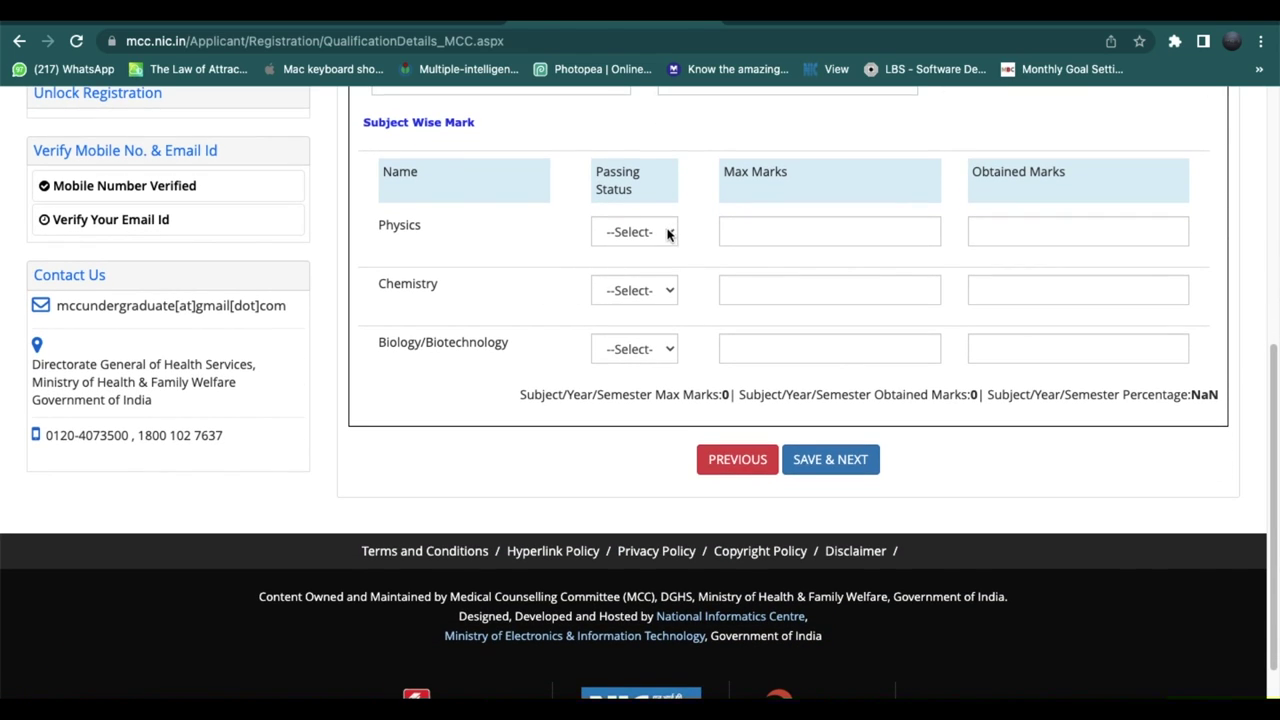
Mark Physics and Chemistry Passed with 198 and 197 out of 200.
left_click(667, 232)
left_click(651, 252)
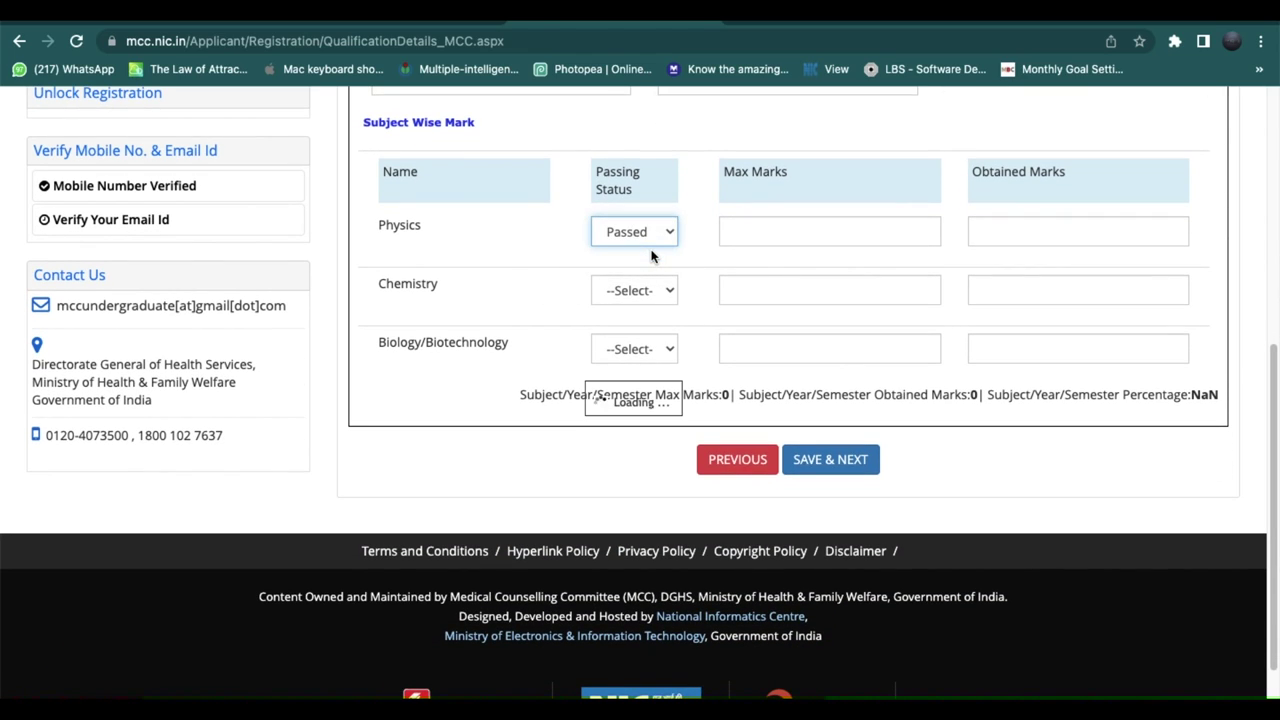
left_click(759, 244)
type("200")
key("Tab")
type("198")
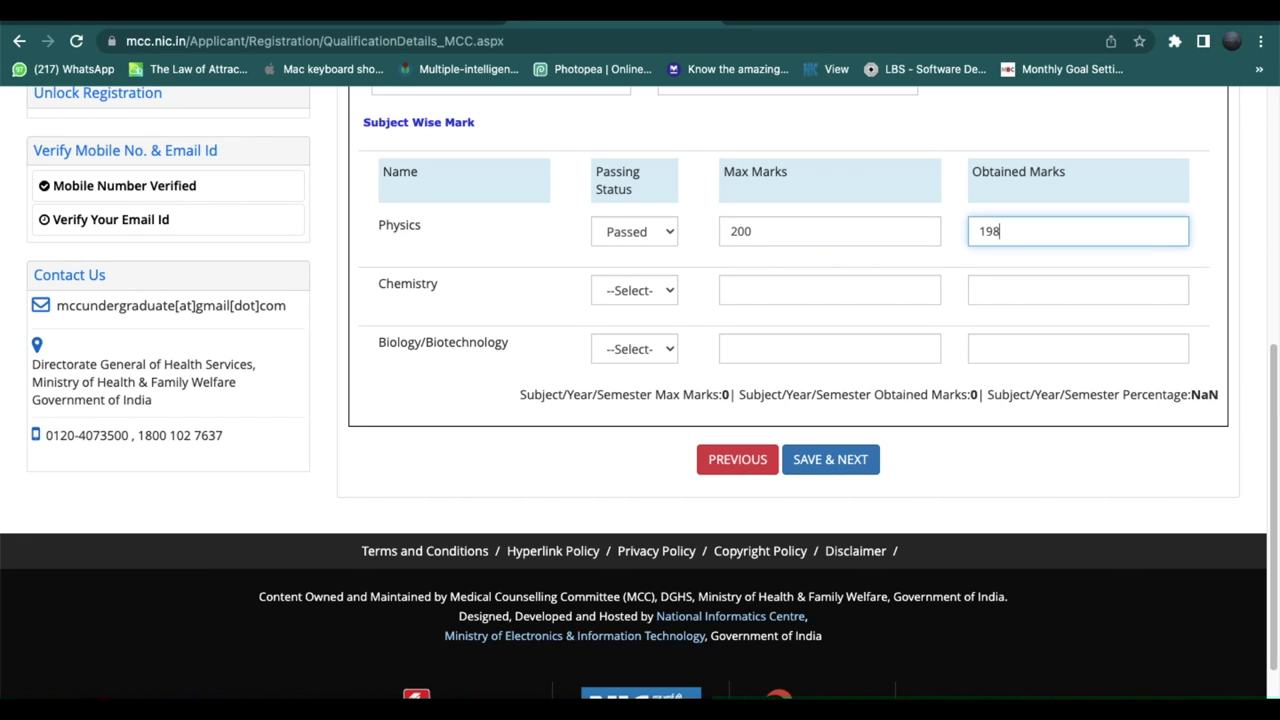
key("Tab")
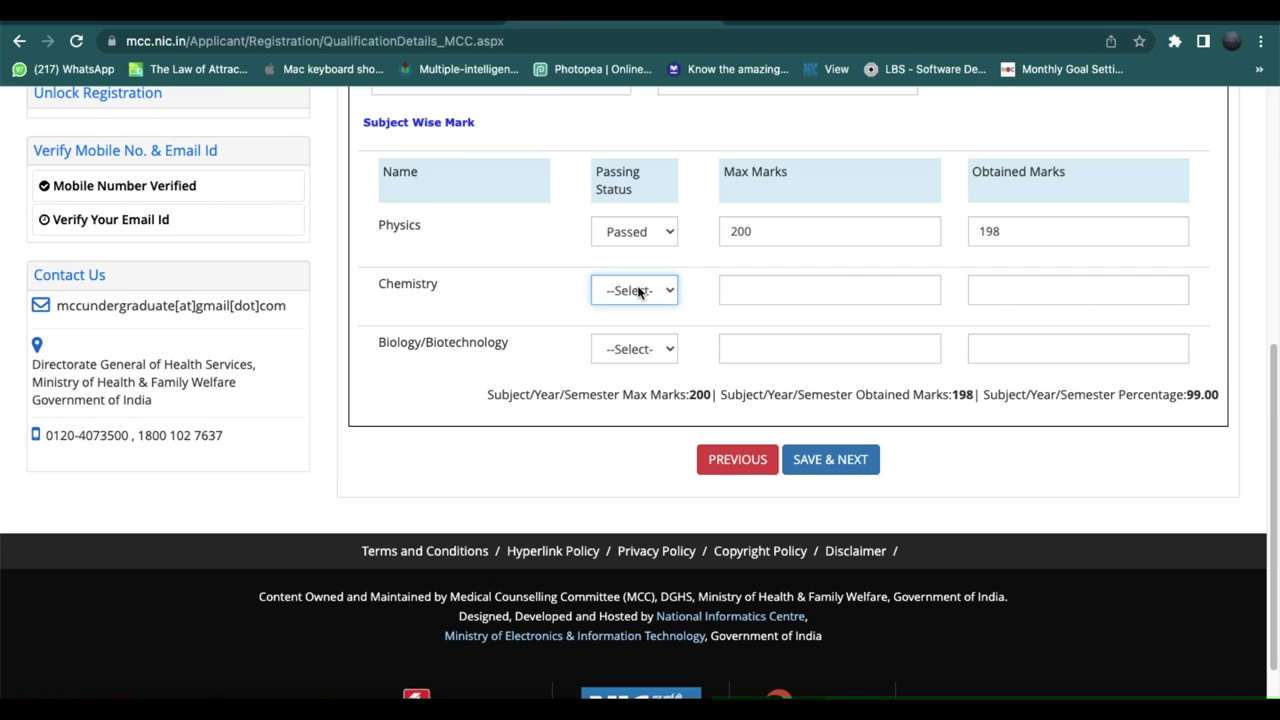
left_click(630, 291)
left_click(636, 317)
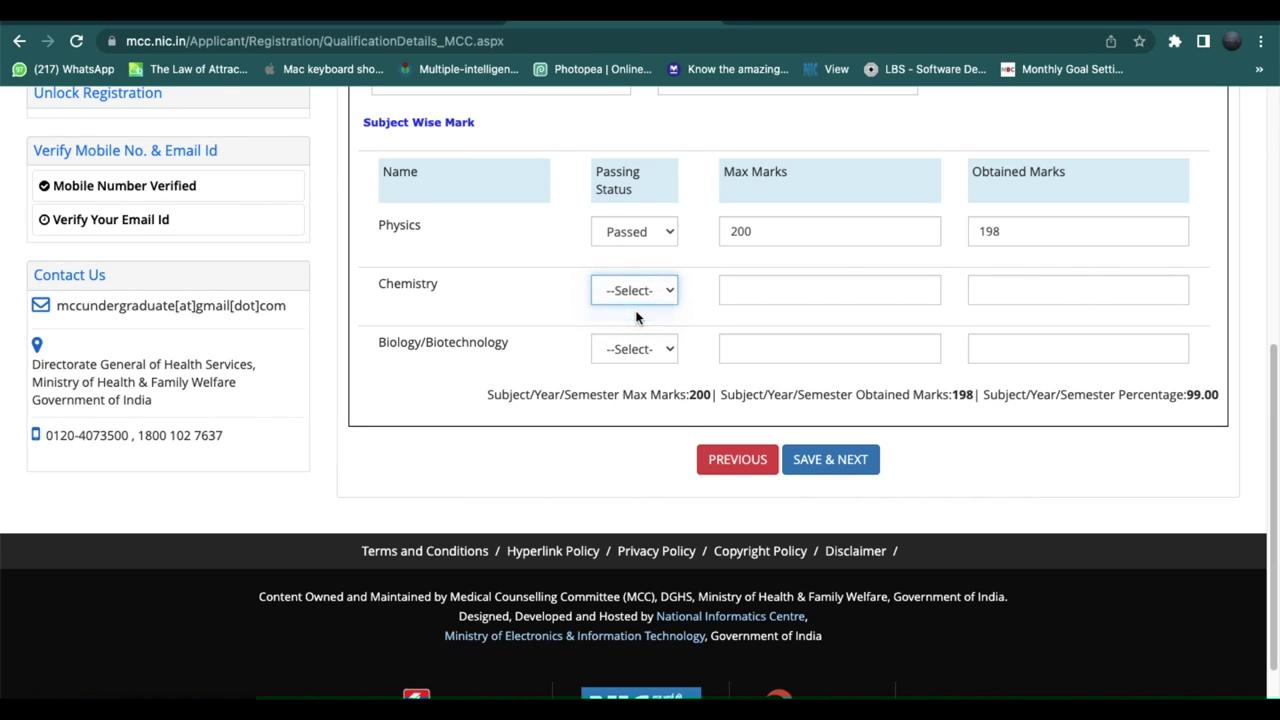
left_click(826, 289)
type("200")
key("Tab")
type("197")
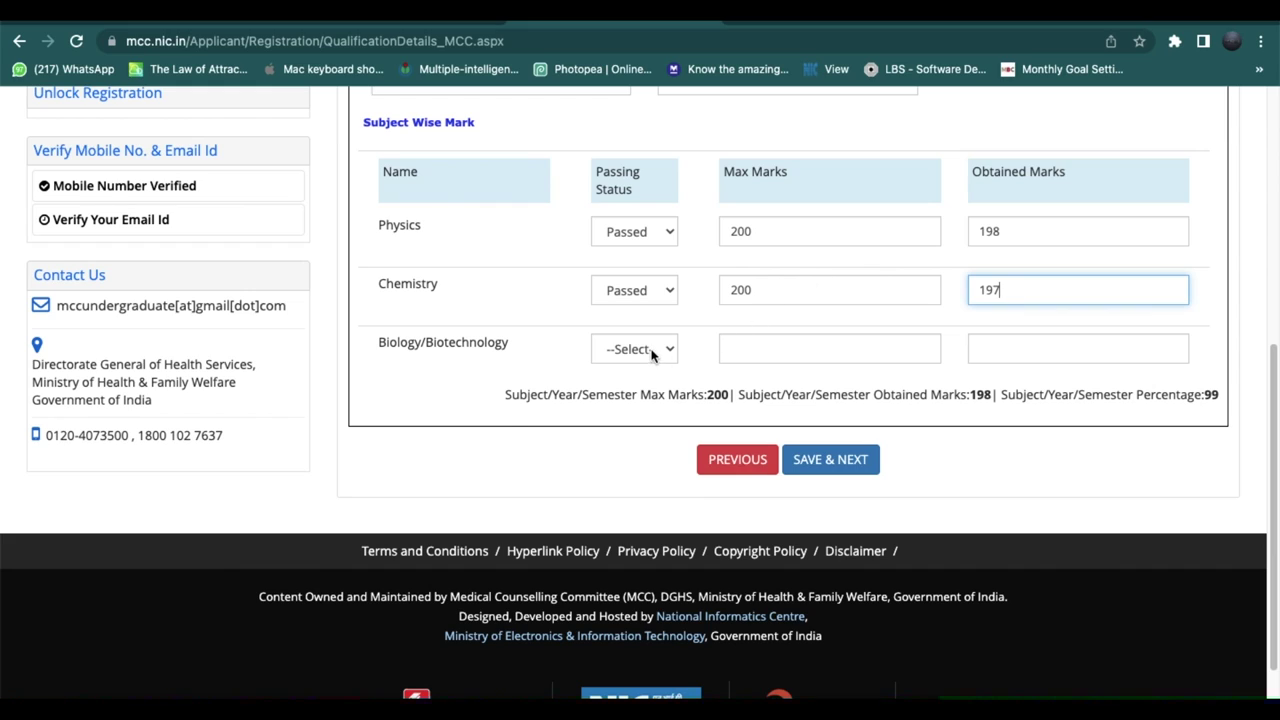
Mark Biology Passed with 193 out of 200, then save and confirm the qualification details.
left_click(648, 349)
left_click(640, 366)
left_click(786, 349)
type("200")
key("Tab")
type("19")
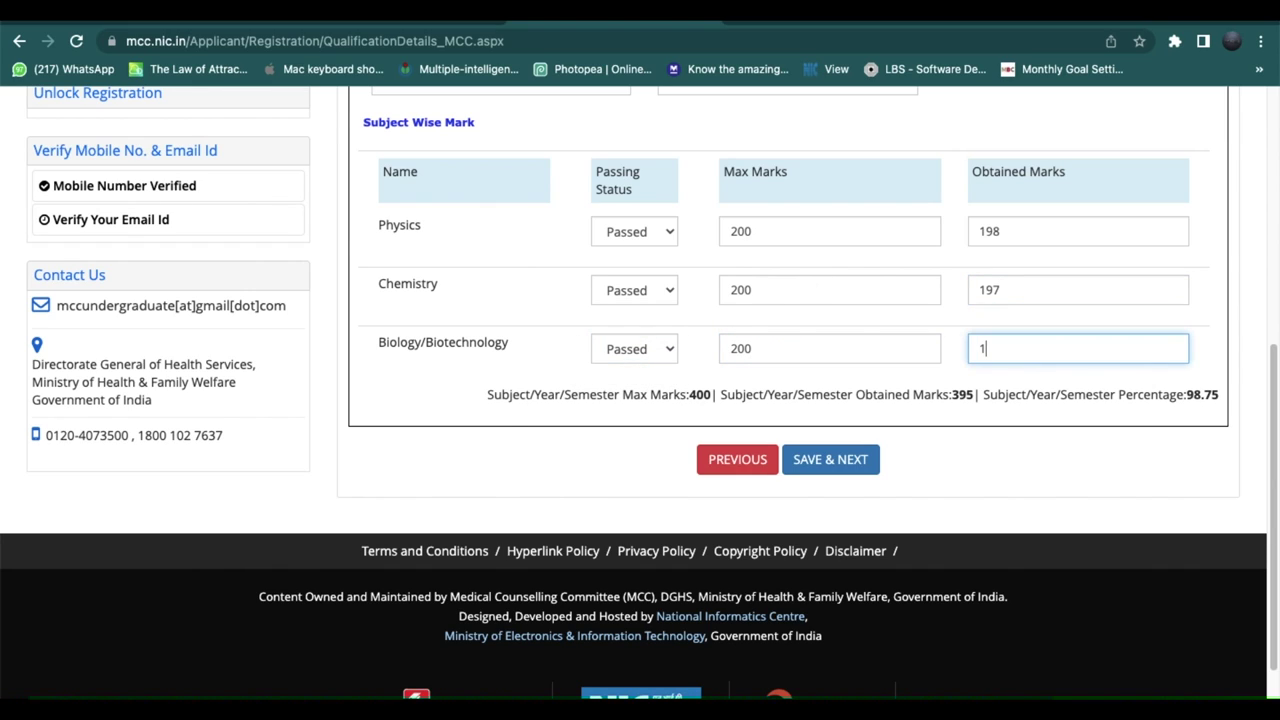
left_click(820, 394)
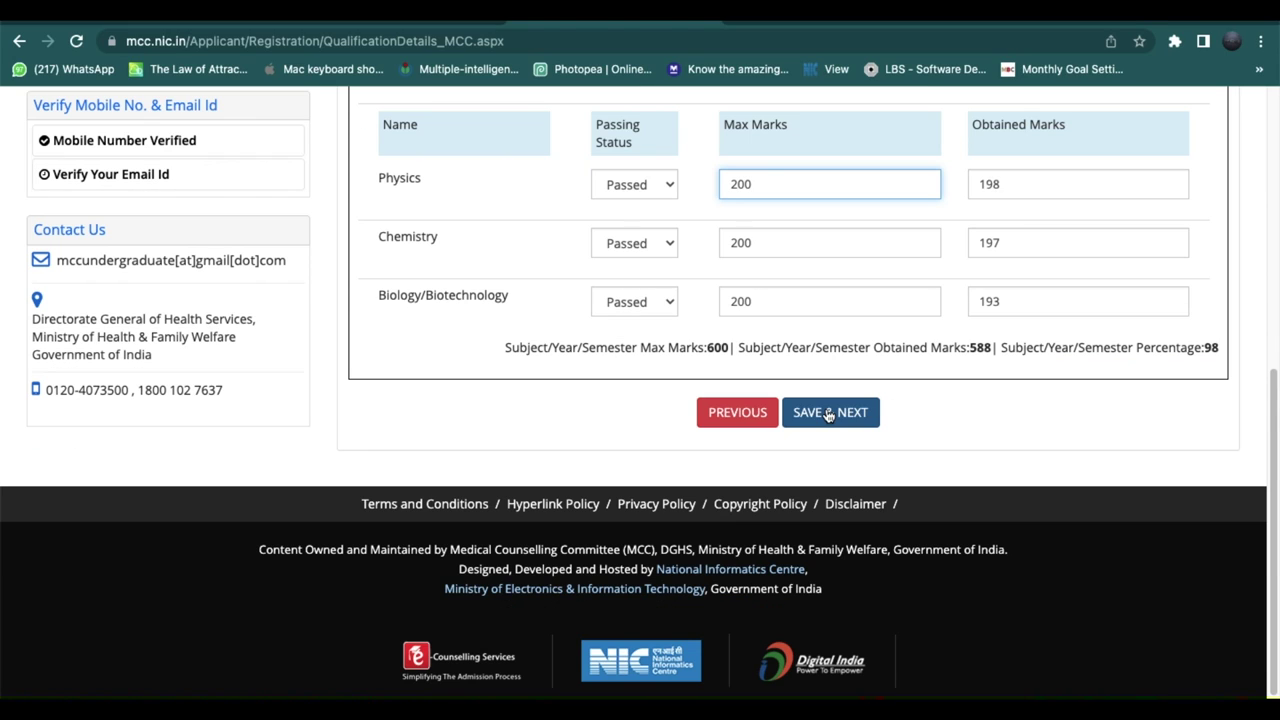
left_click(828, 415)
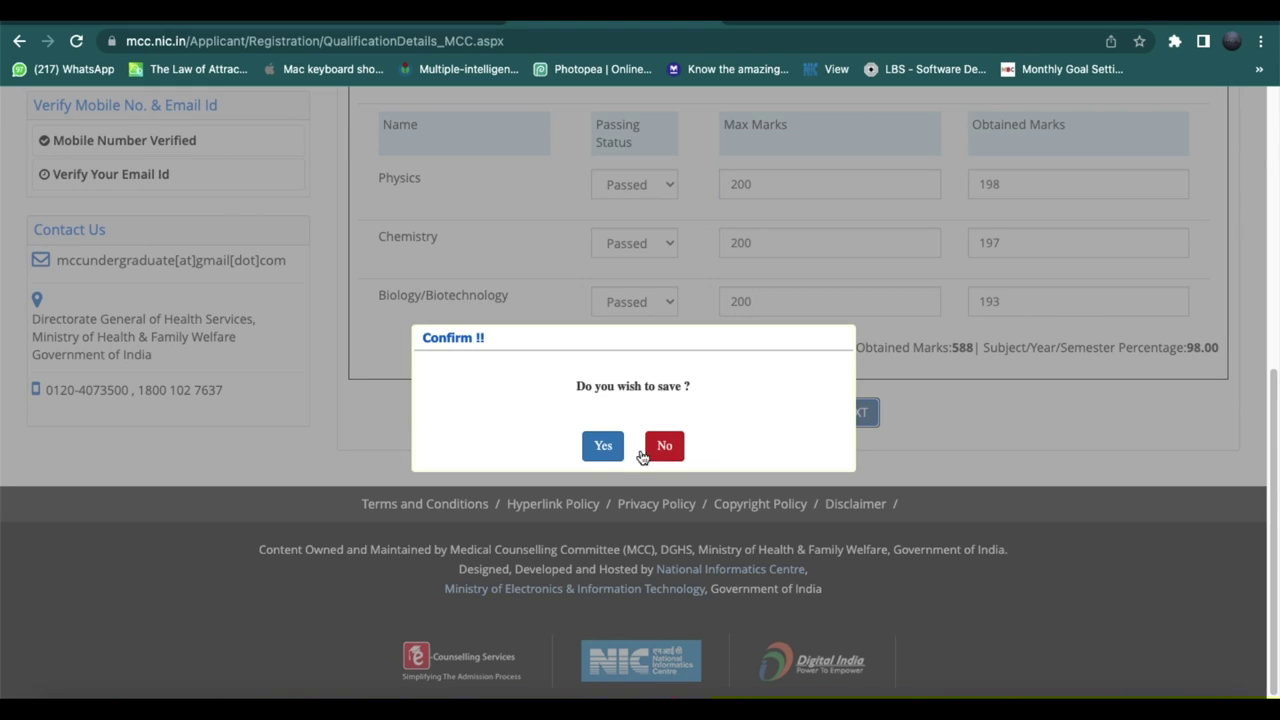
left_click(601, 449)
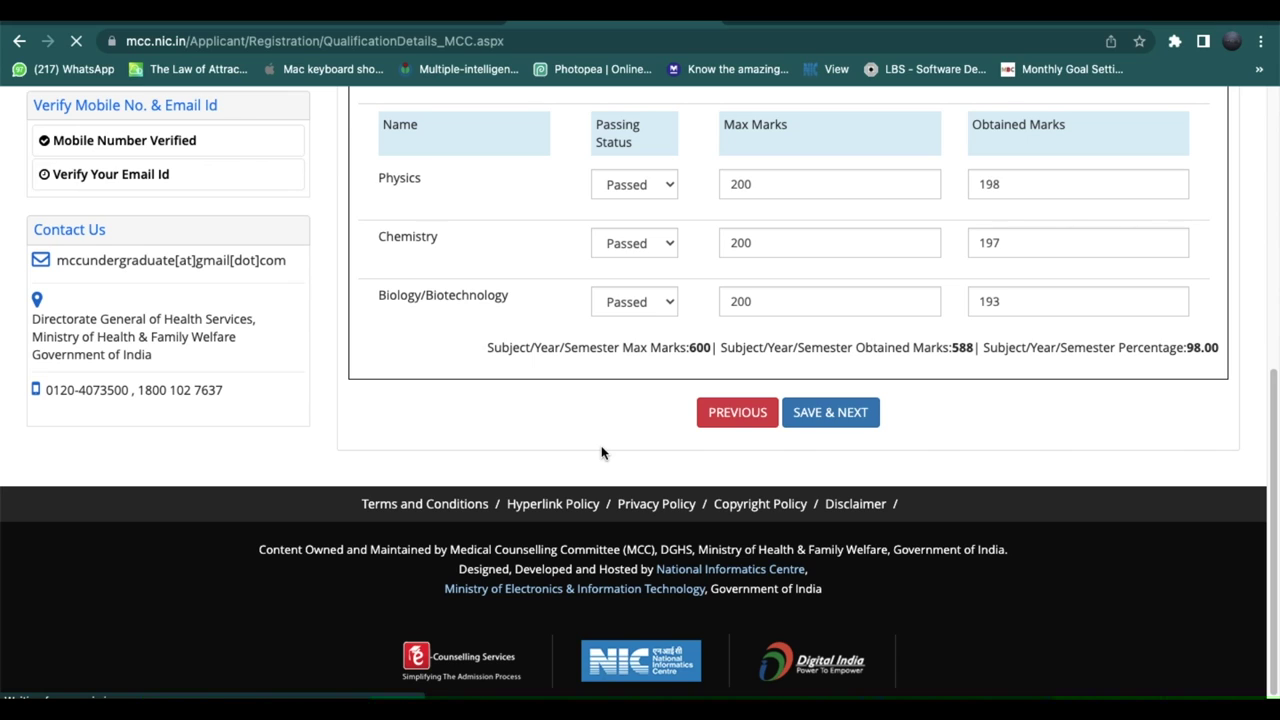
Tick All India Quota, B.Sc Nursing Central Institute, Open Seat, and then Deemed Universities.
scroll(601, 453, "down", 1)
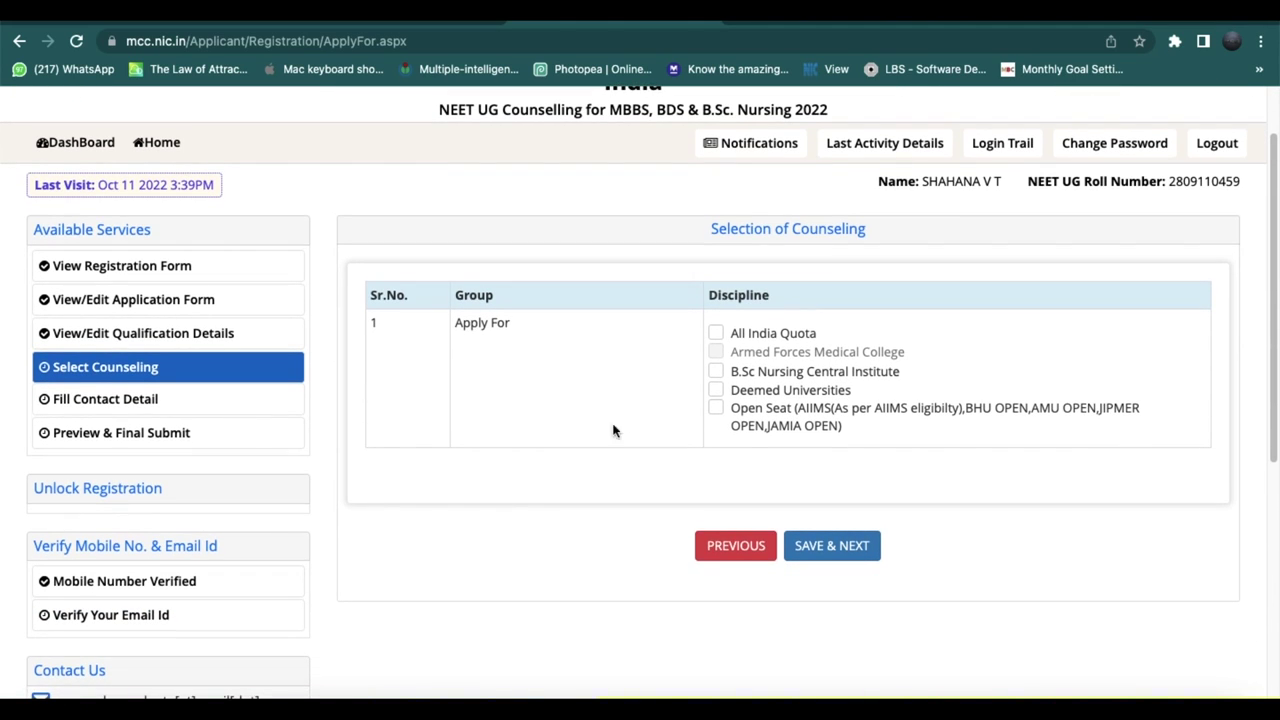
left_click(715, 333)
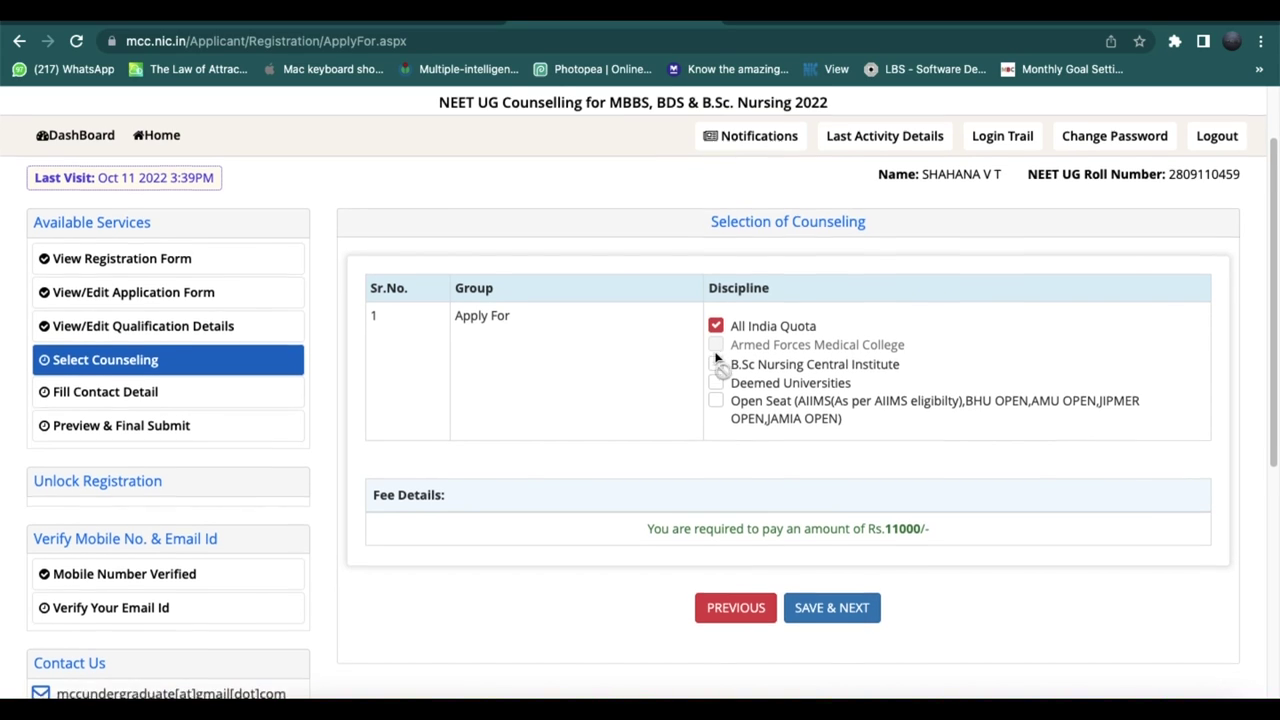
scroll(716, 358, "down", 1)
scroll(716, 358, "down", 1)
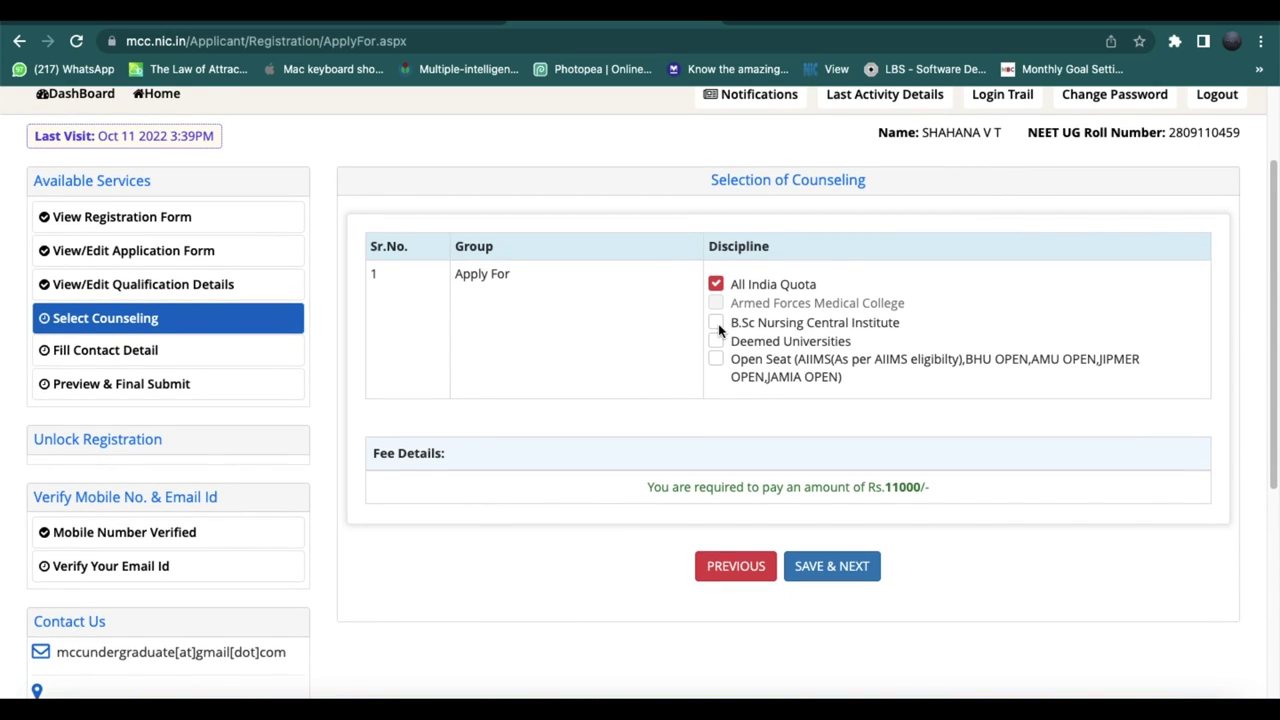
left_click(718, 326)
scroll(718, 330, "down", 3)
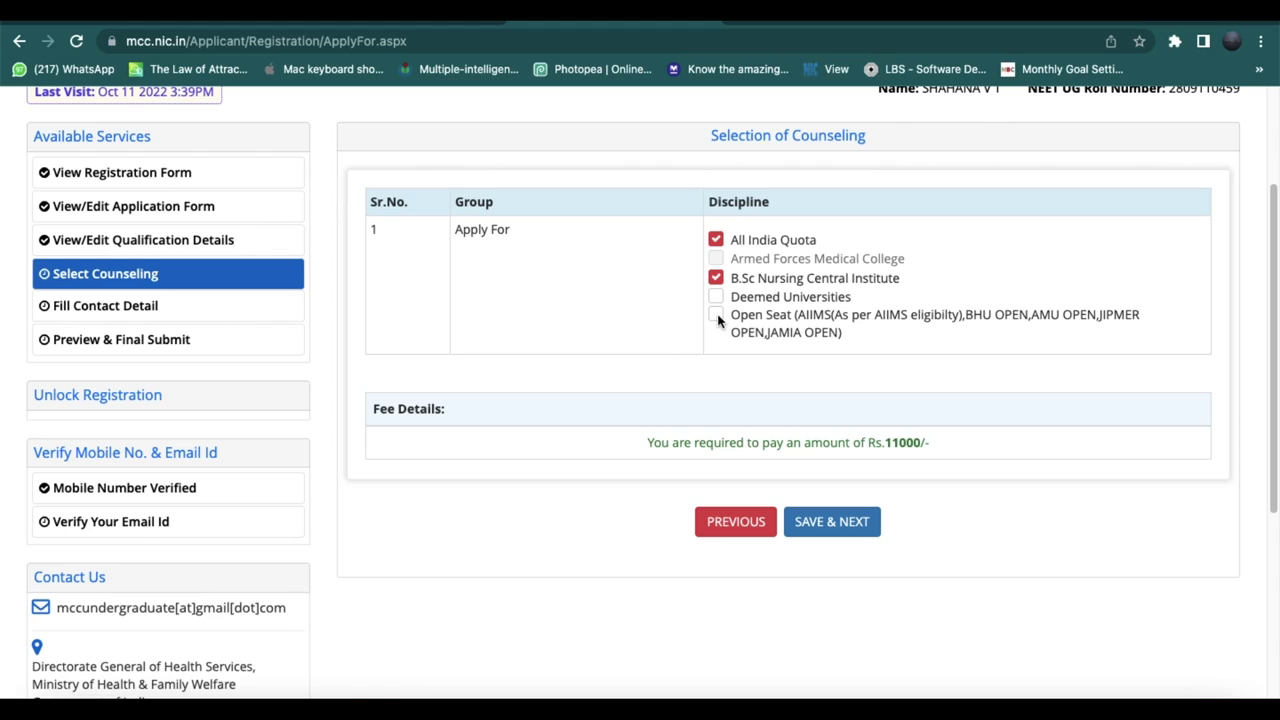
left_click(717, 317)
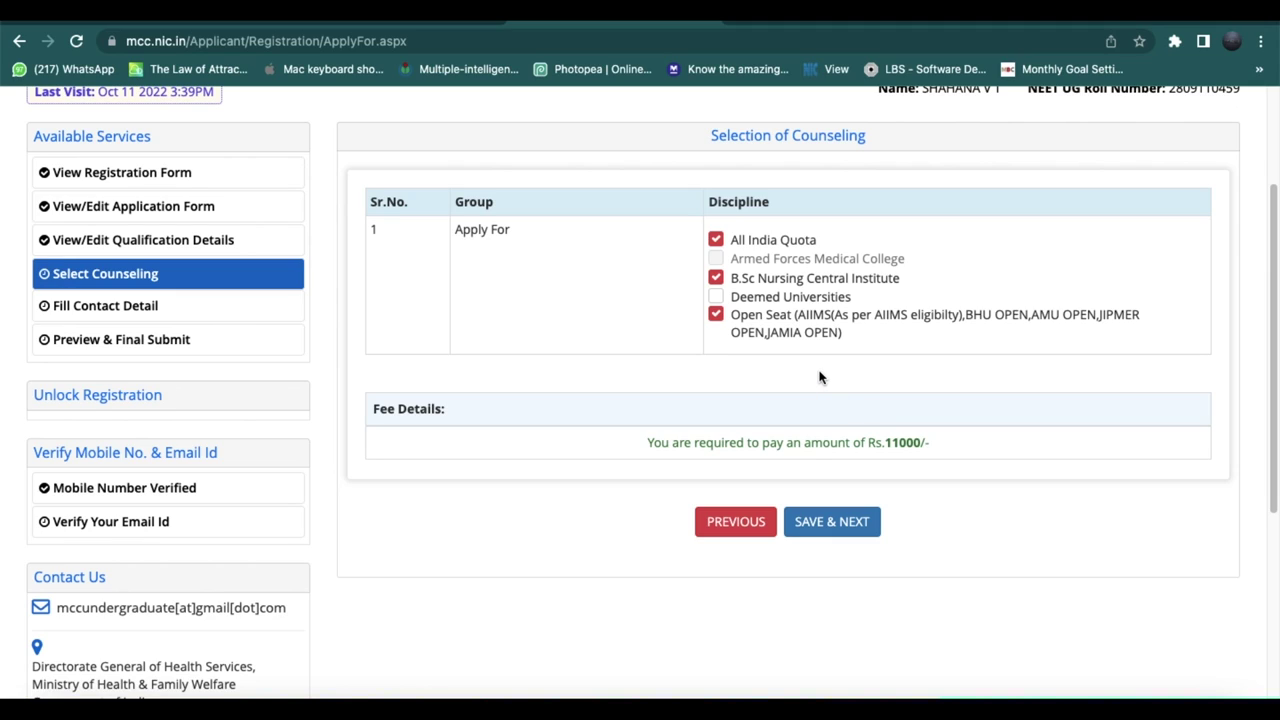
left_click(716, 297)
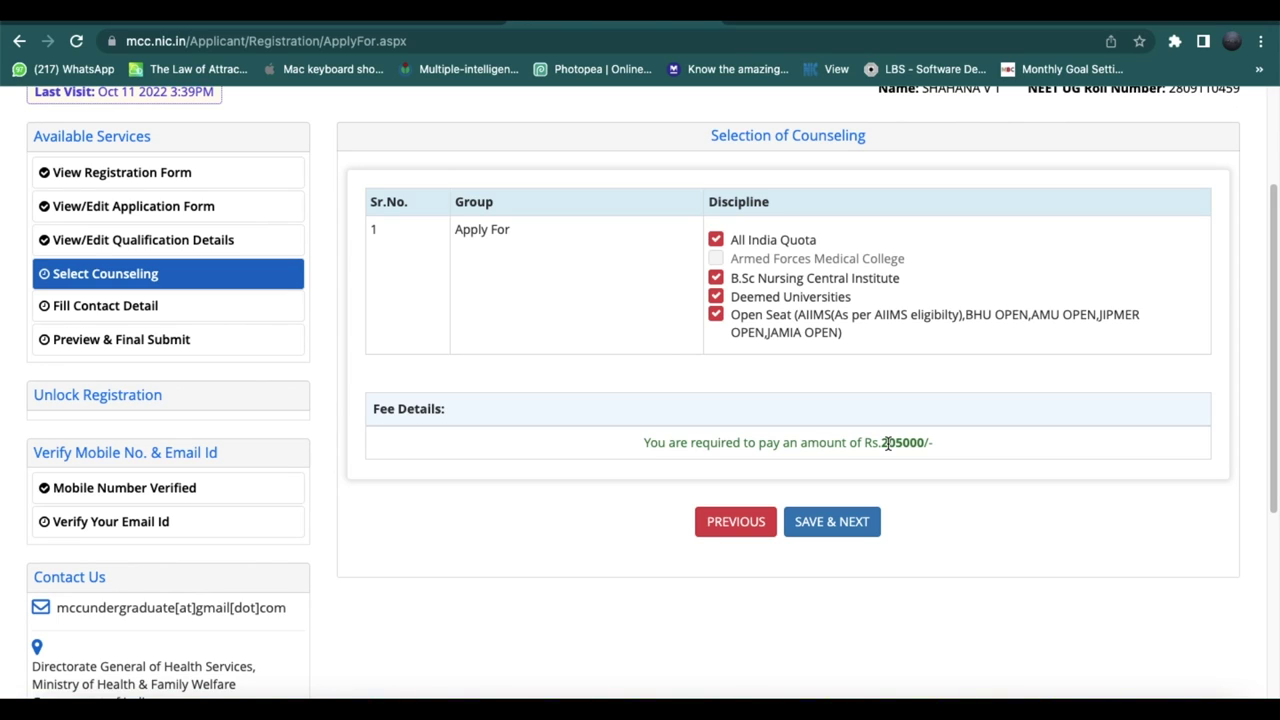
Untick Deemed Universities to bring the fee to Rs.11000, then save the counselling choices.
left_click(716, 299)
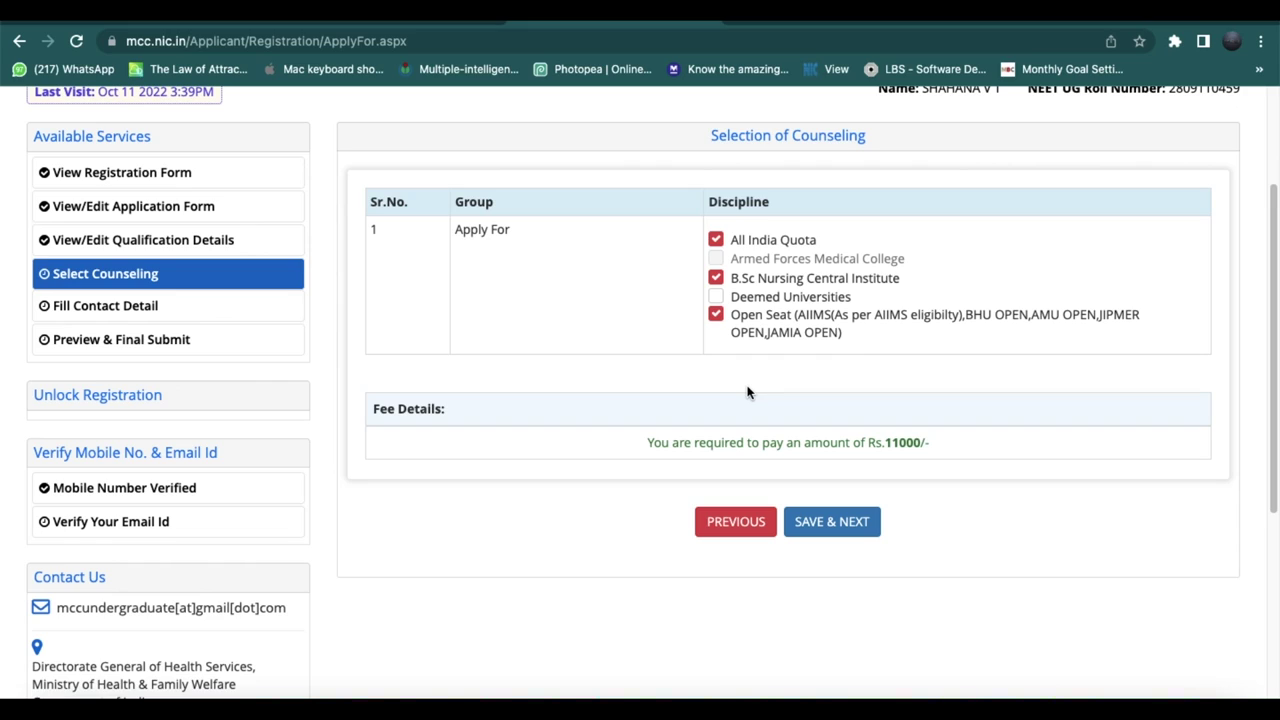
left_click(831, 527)
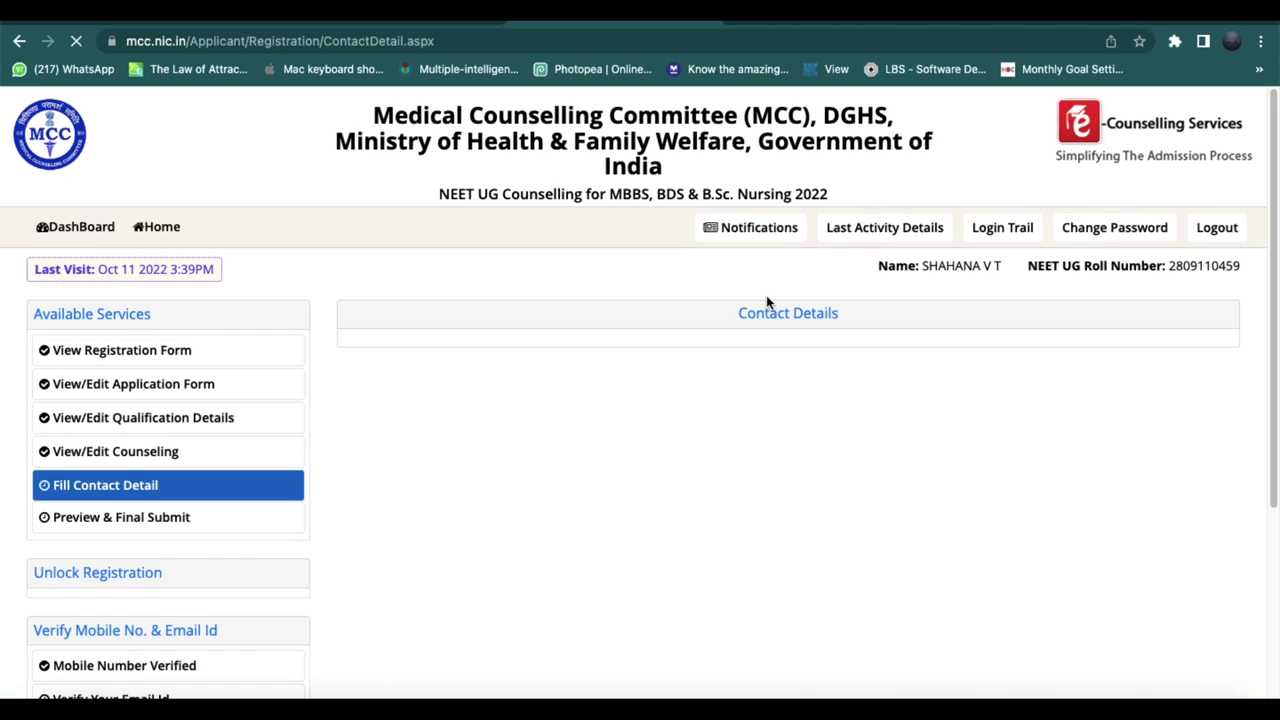
Enter the correspondence premises, sub-locality, locality and state.
scroll(766, 295, "down", 3)
scroll(766, 298, "down", 2)
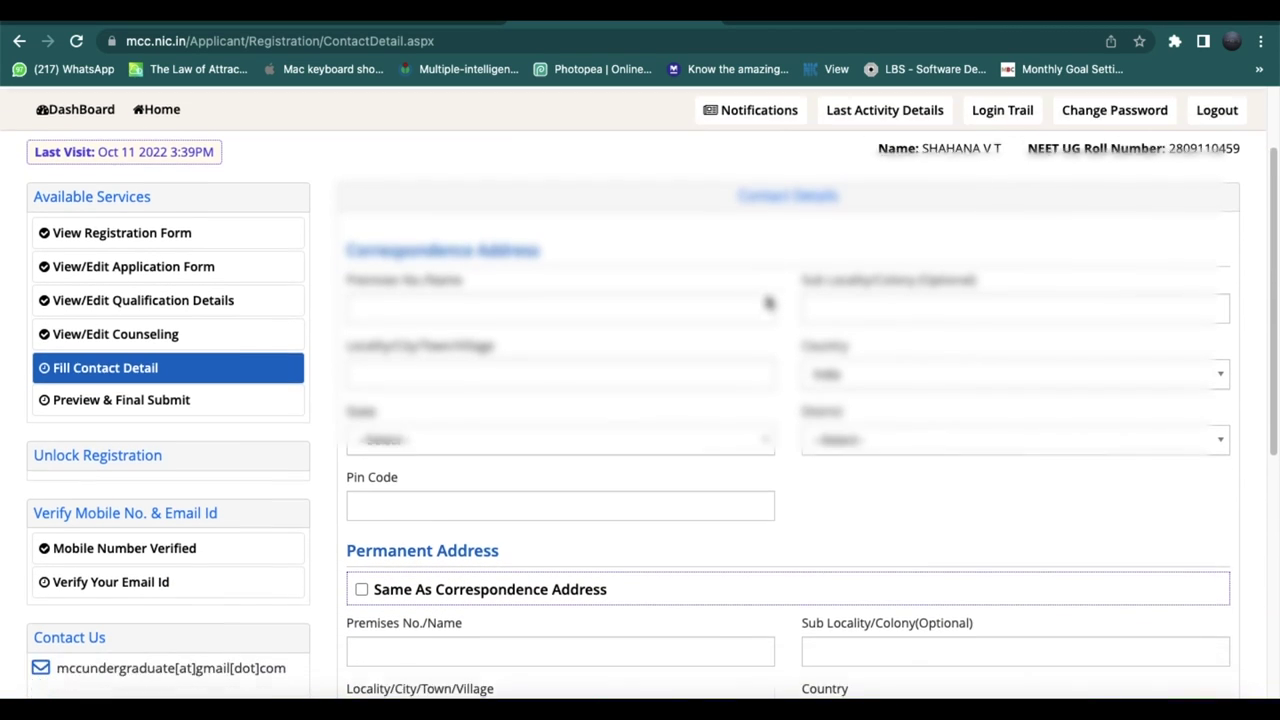
scroll(657, 275, "down", 1)
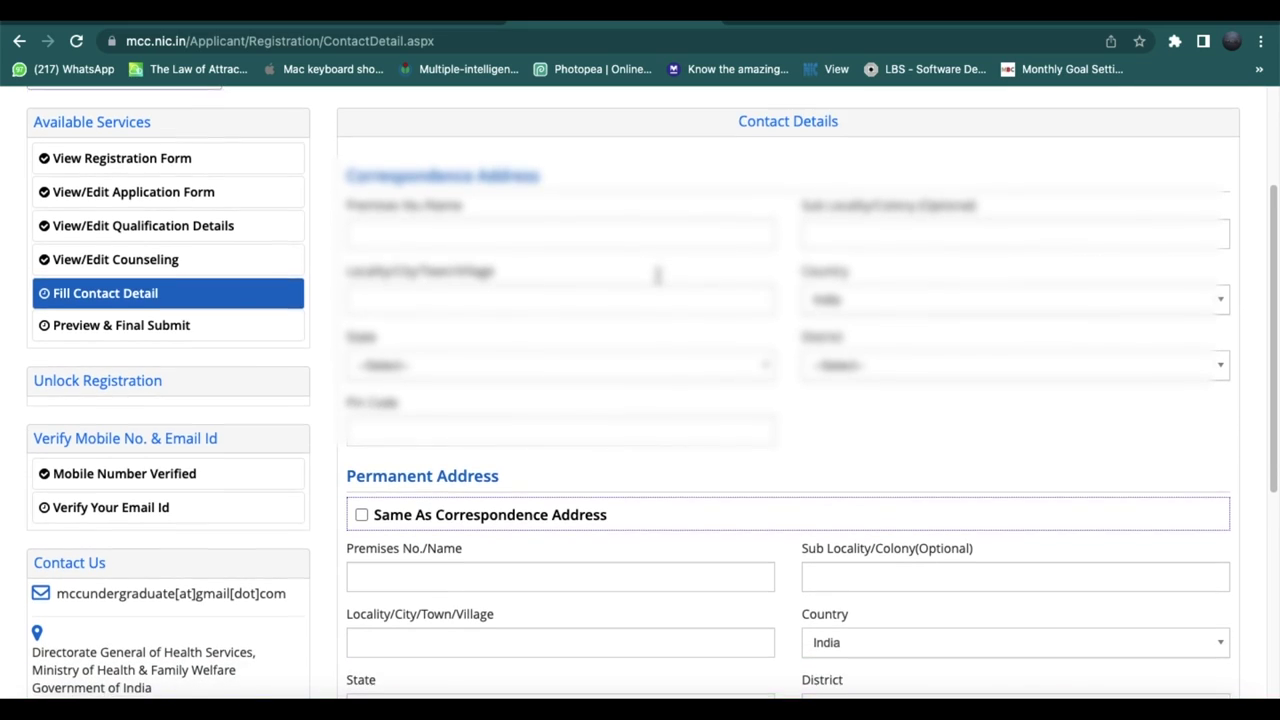
left_click(659, 237)
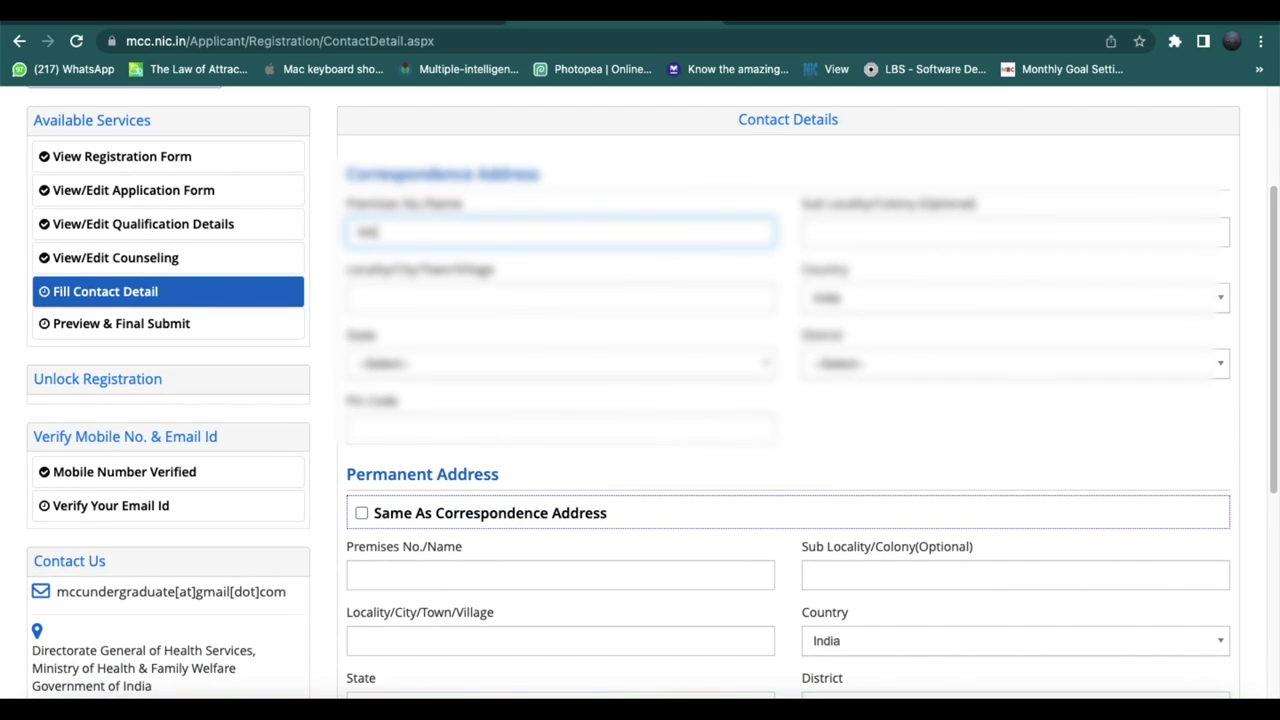
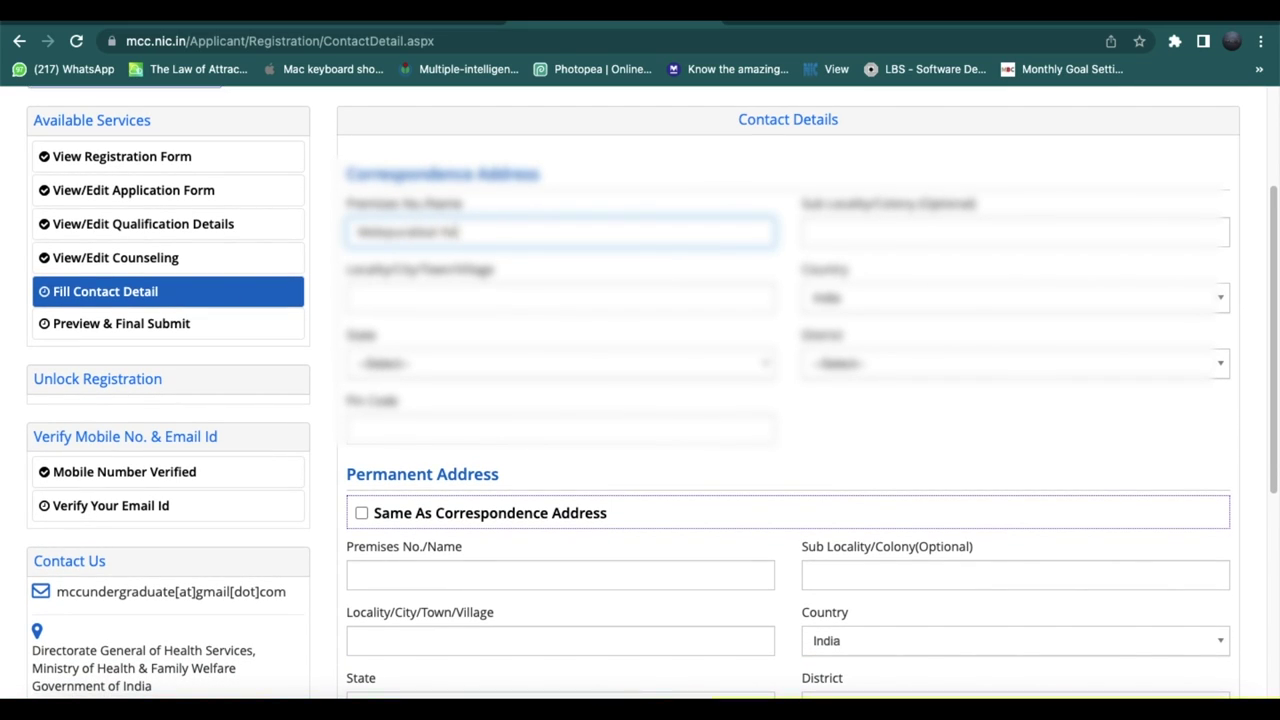
key("Tab")
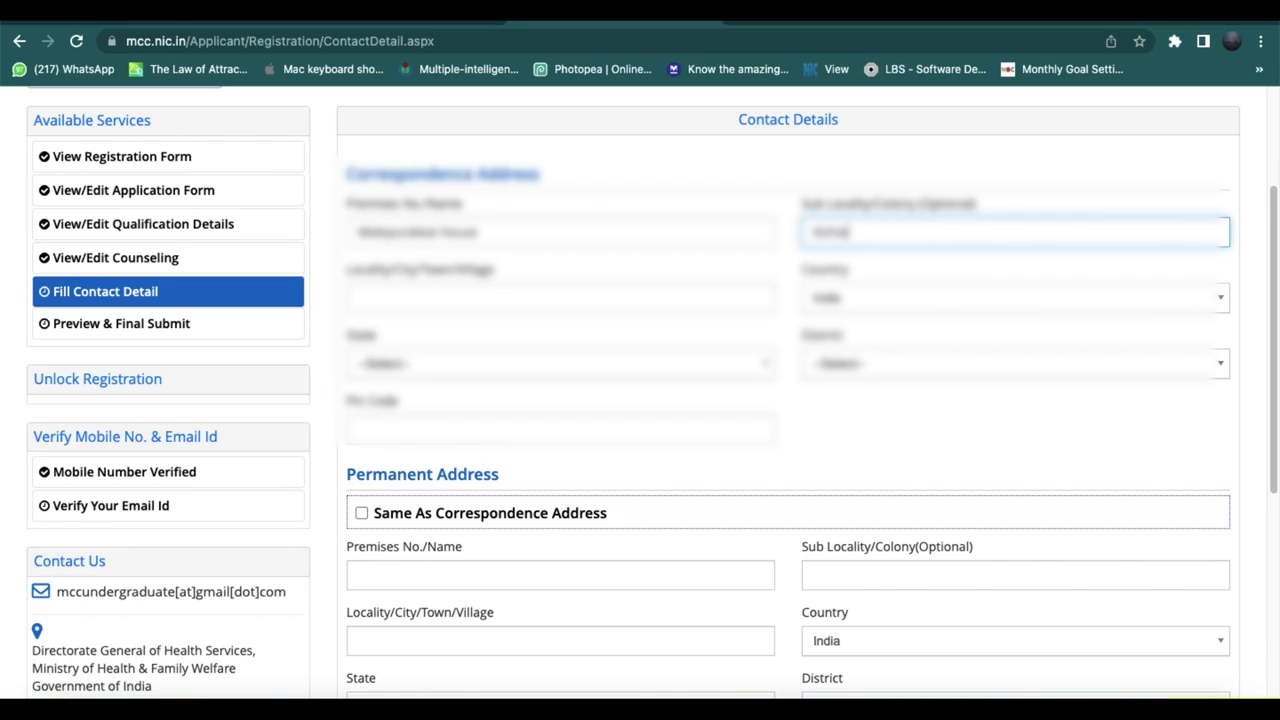
key("Tab")
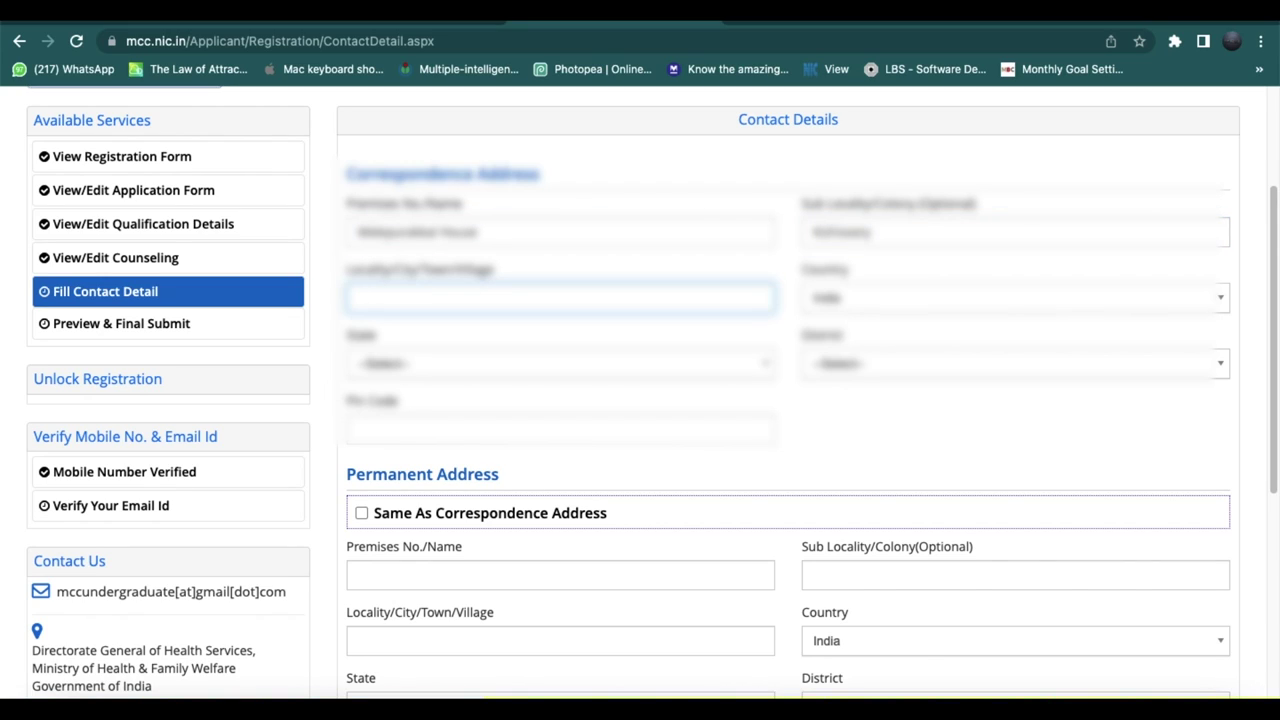
type("Malappuram")
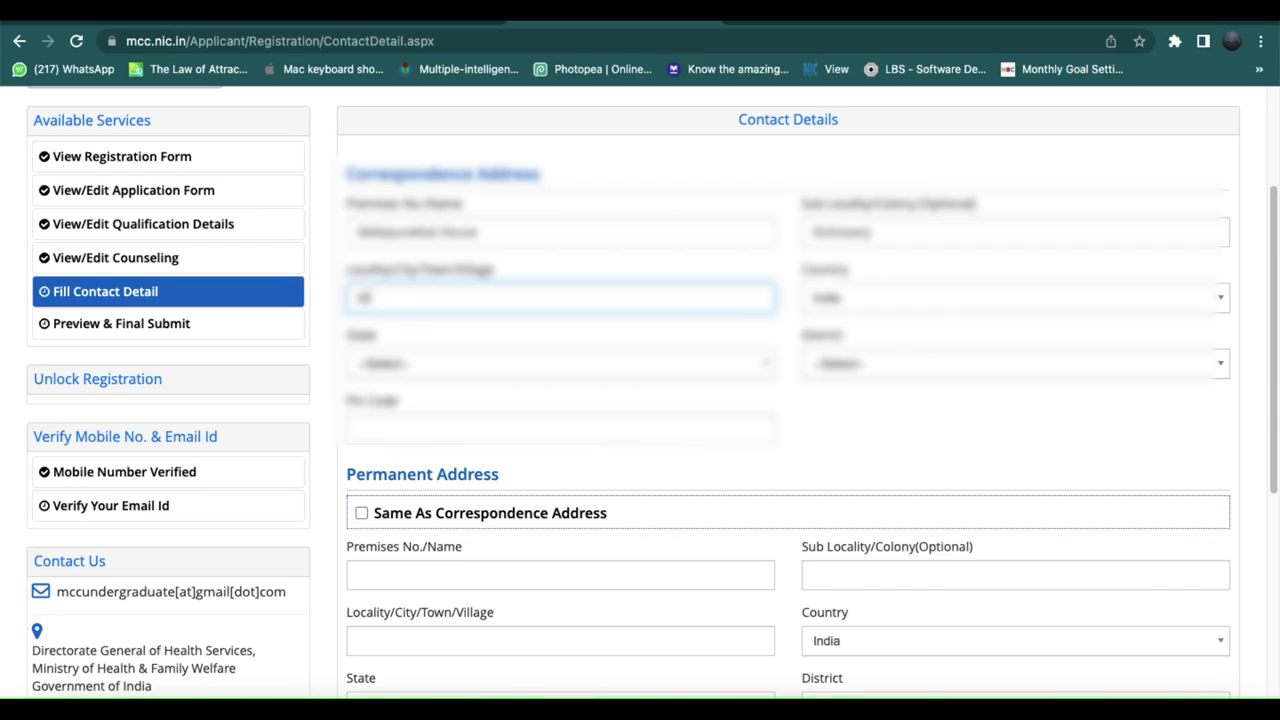
key("Tab")
Choose the correspondence district, enter the pin code, and mark permanent address same as correspondence.
key("Tab")
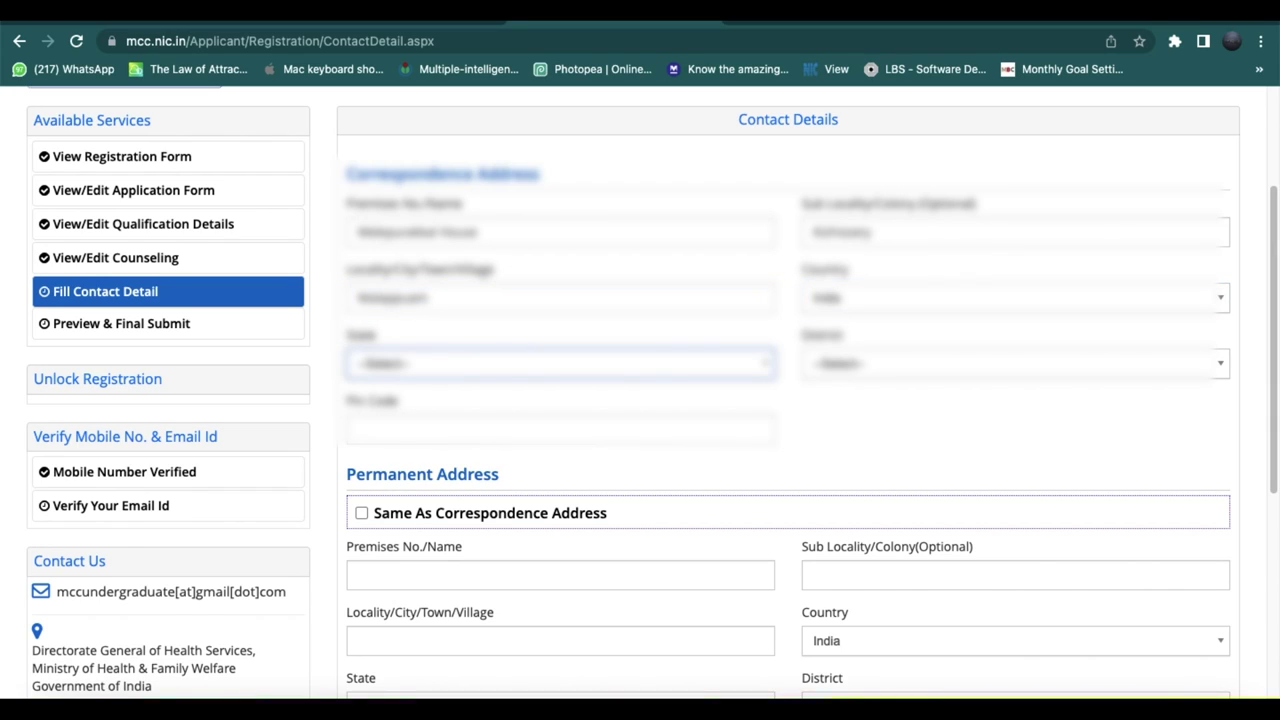
key("Down")
type("kera")
key("Return")
key("Tab")
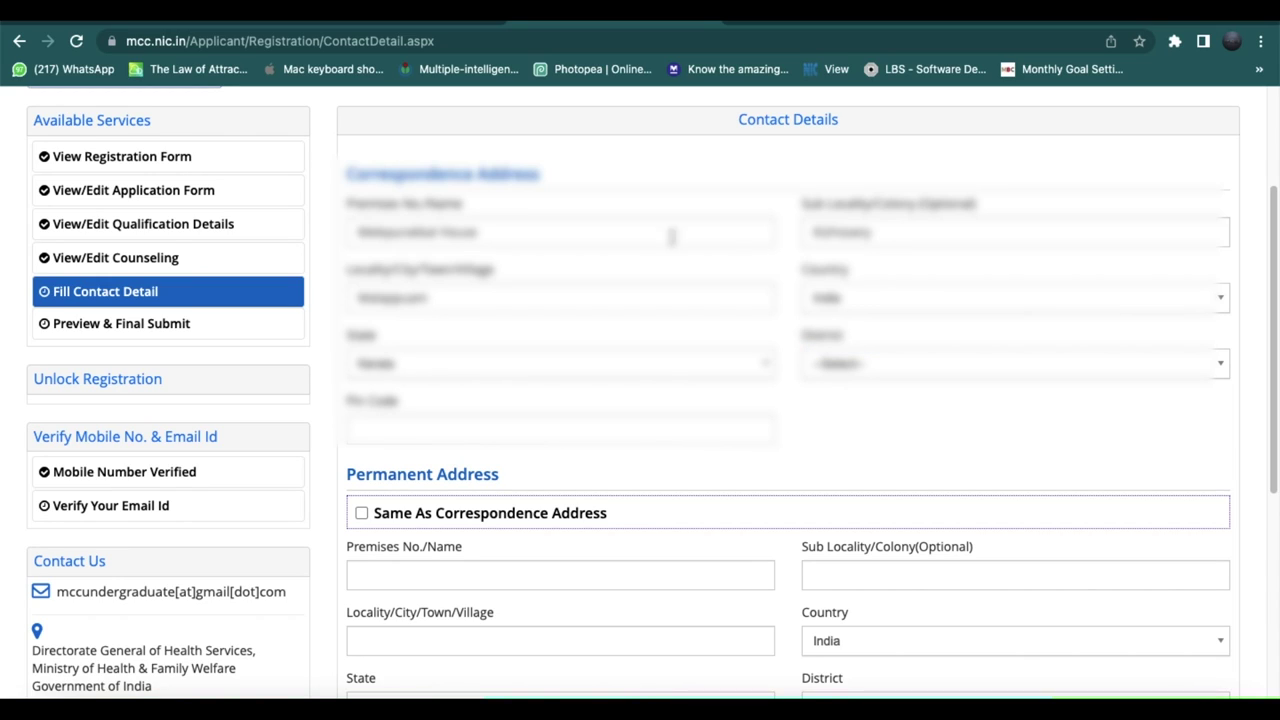
left_click(913, 376)
type("alap")
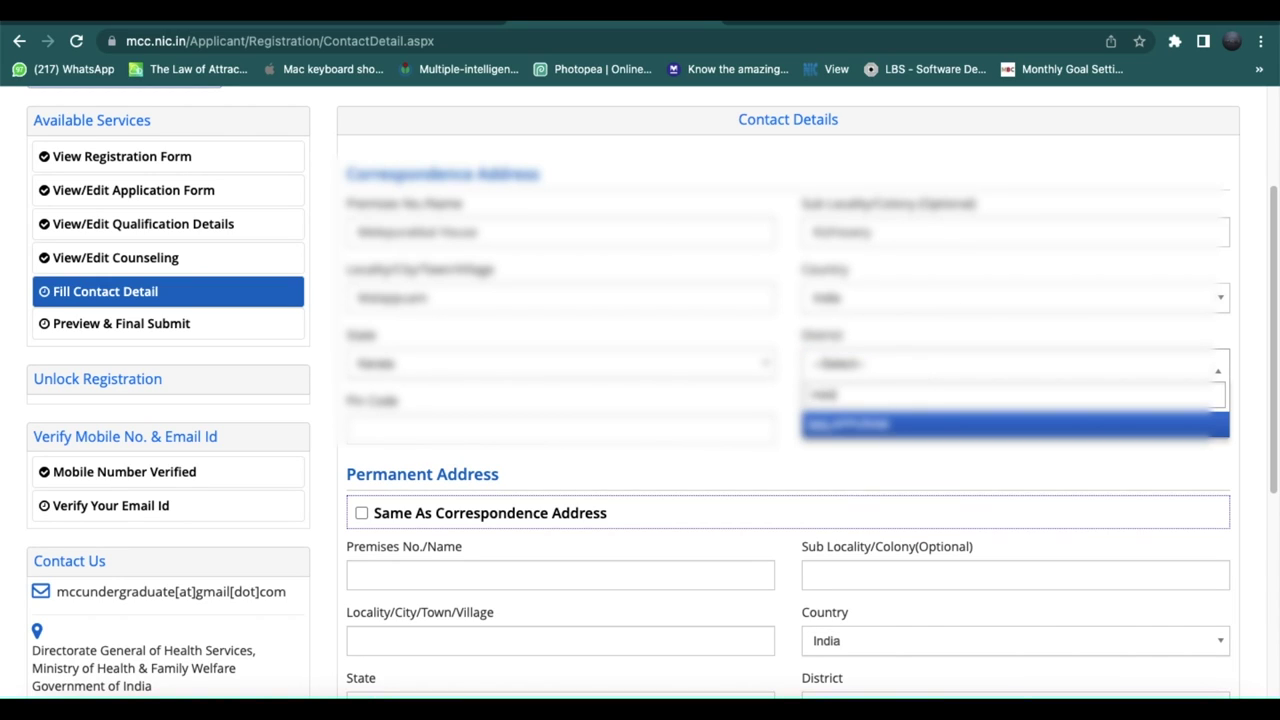
left_click(860, 428)
left_click(642, 428)
type("678")
key("BackSpace")
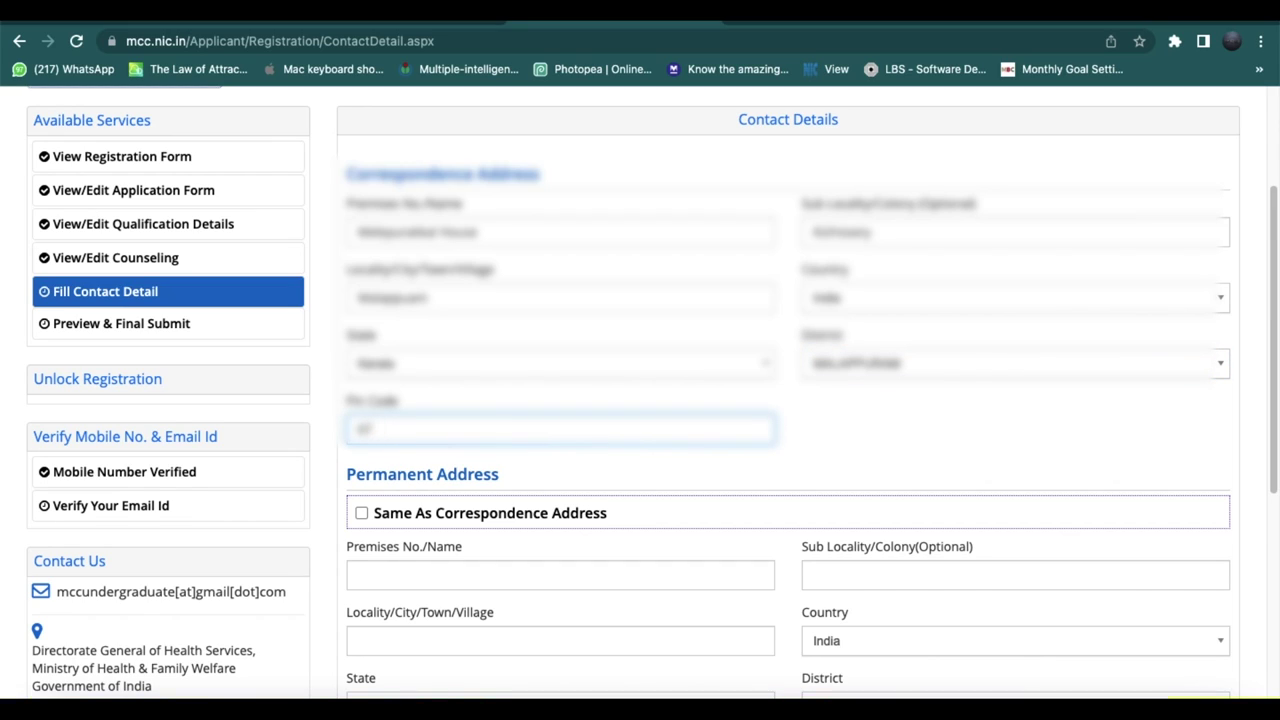
type("8002")
left_click(361, 513)
Save the contact details with SAVE & NEXT and confirm Yes to reach Preview & Final Submit.
scroll(360, 516, "down", 3)
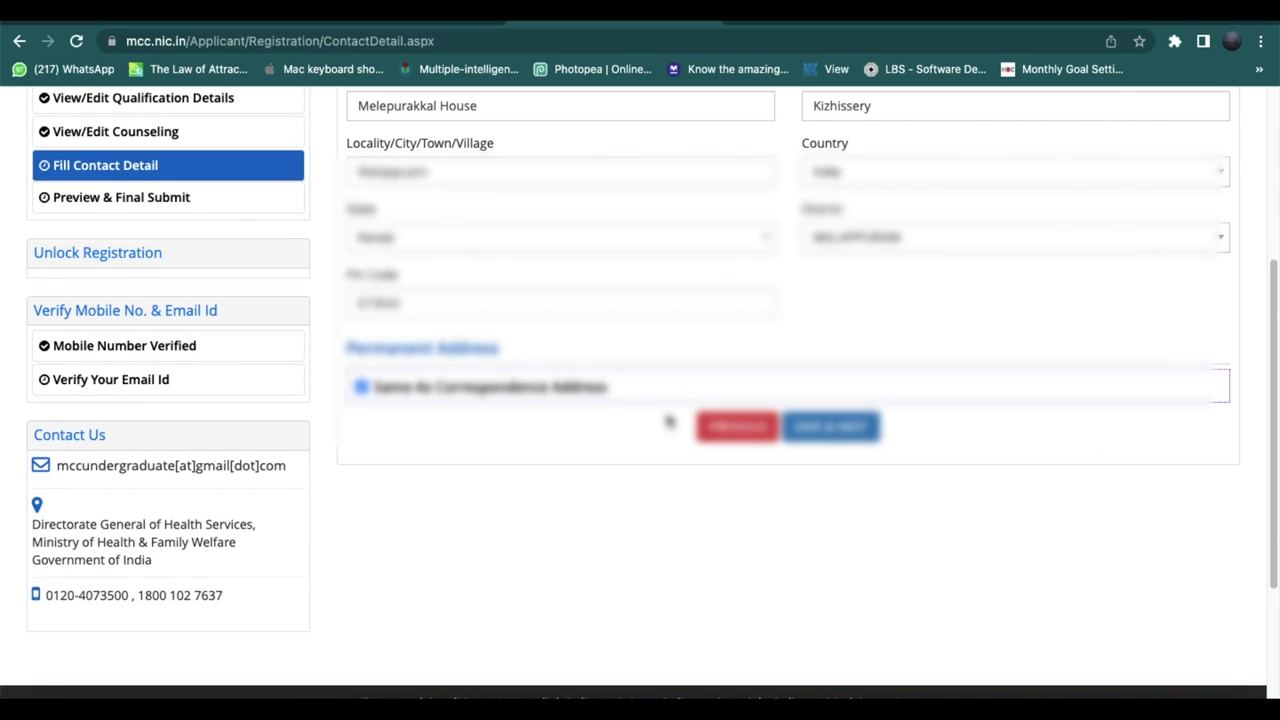
left_click(818, 438)
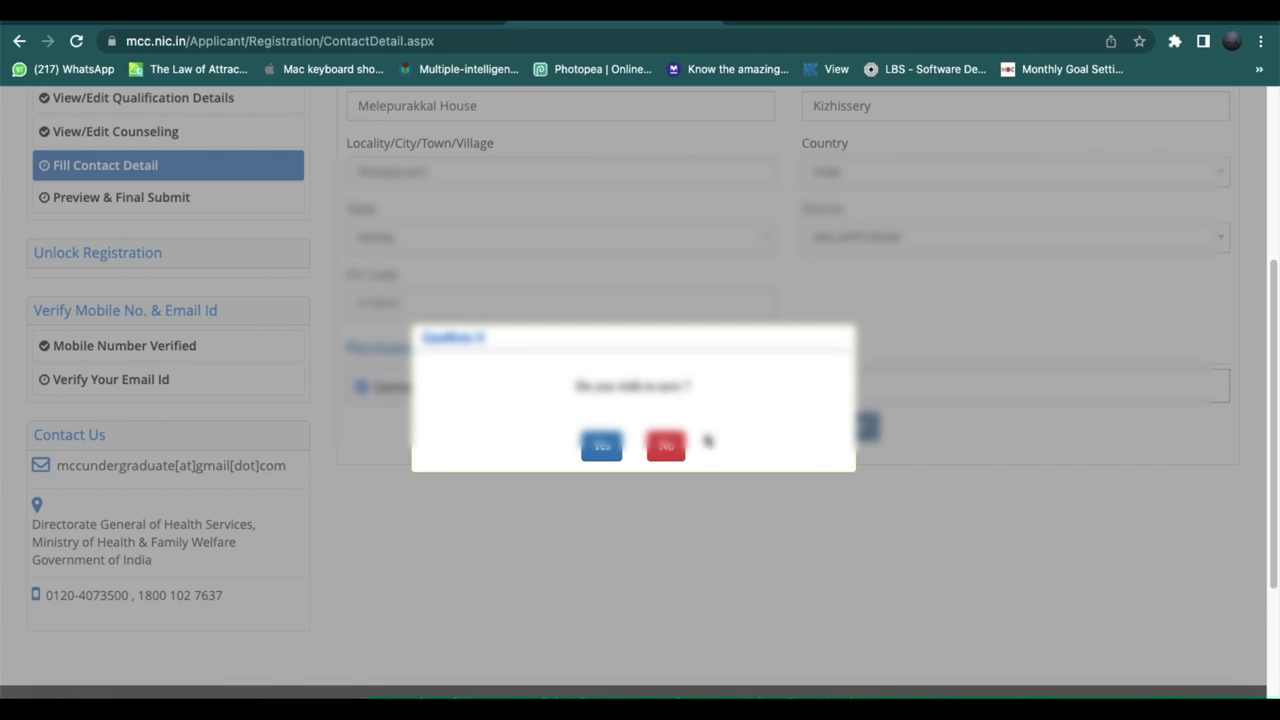
left_click(603, 446)
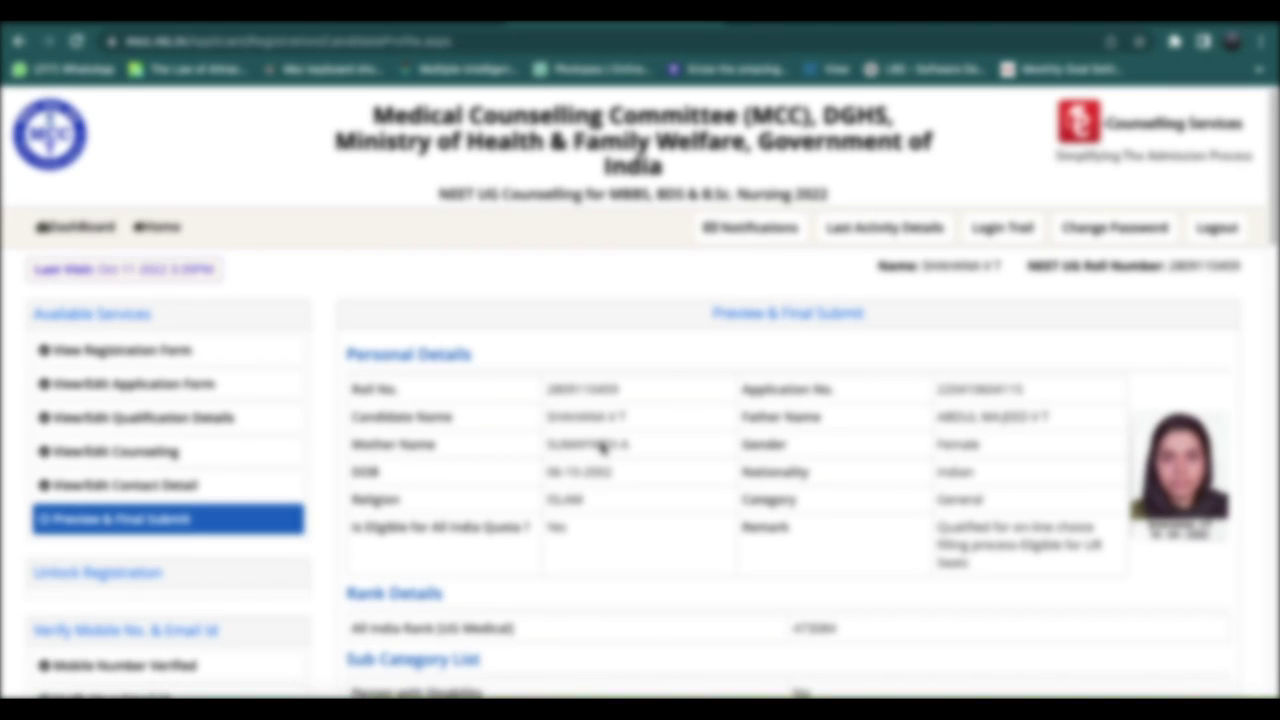
scroll(603, 446, "down", 2)
scroll(603, 448, "down", 1)
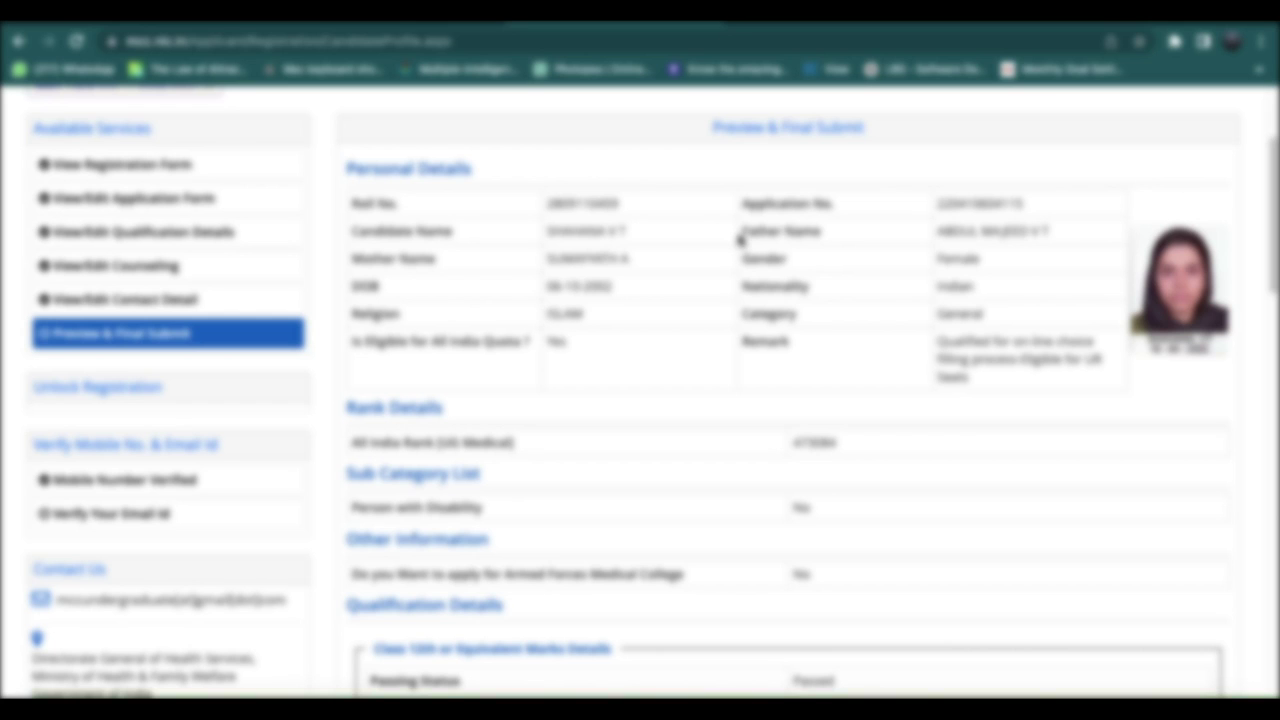
scroll(740, 240, "down", 2)
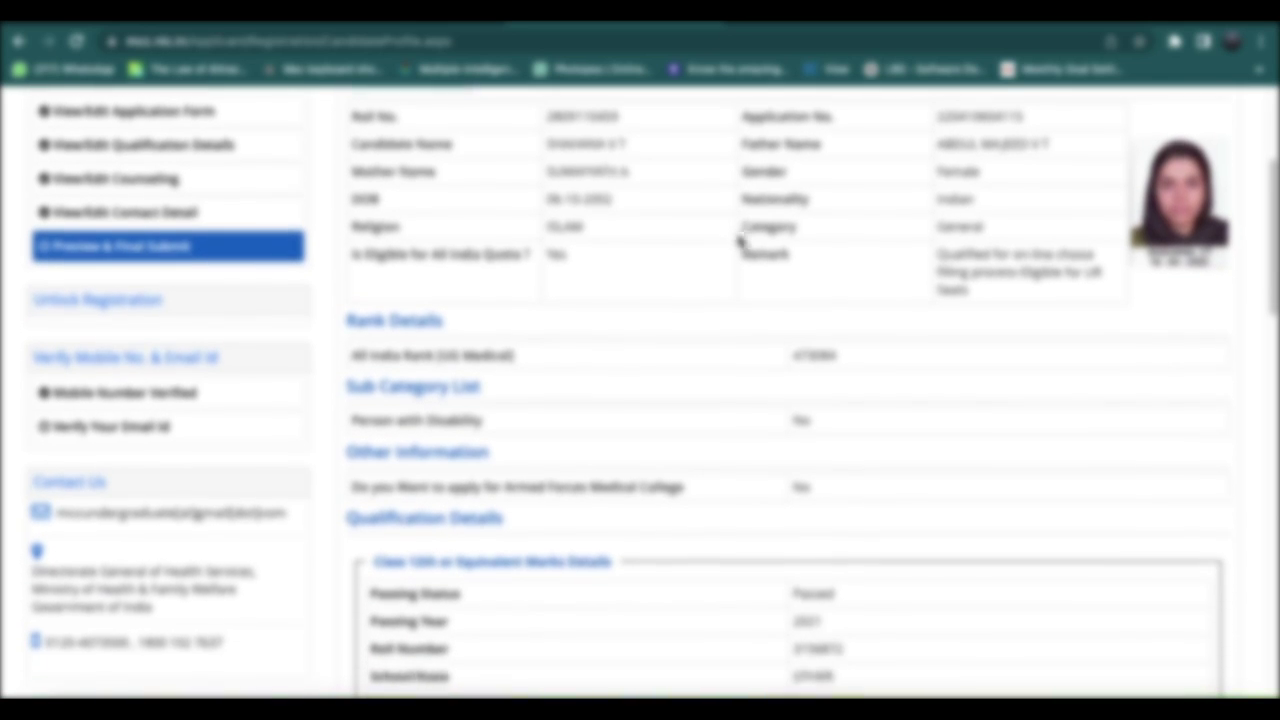
scroll(740, 240, "down", 3)
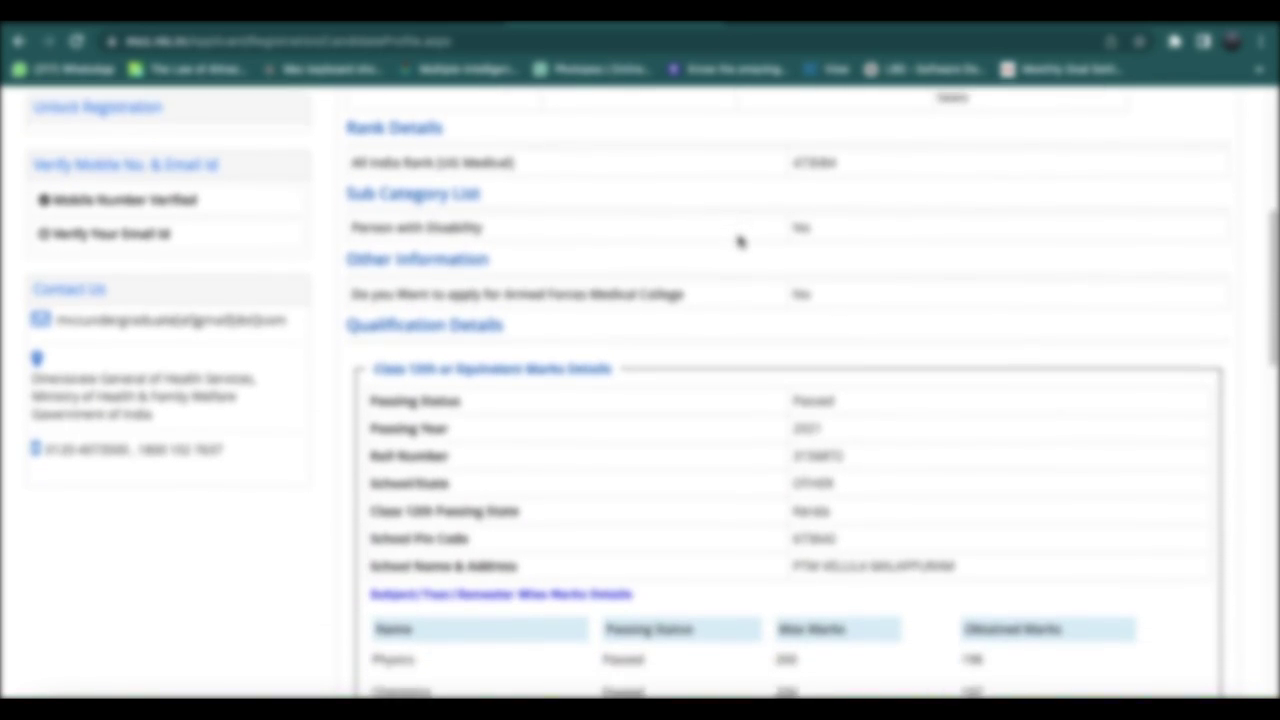
scroll(740, 240, "down", 5)
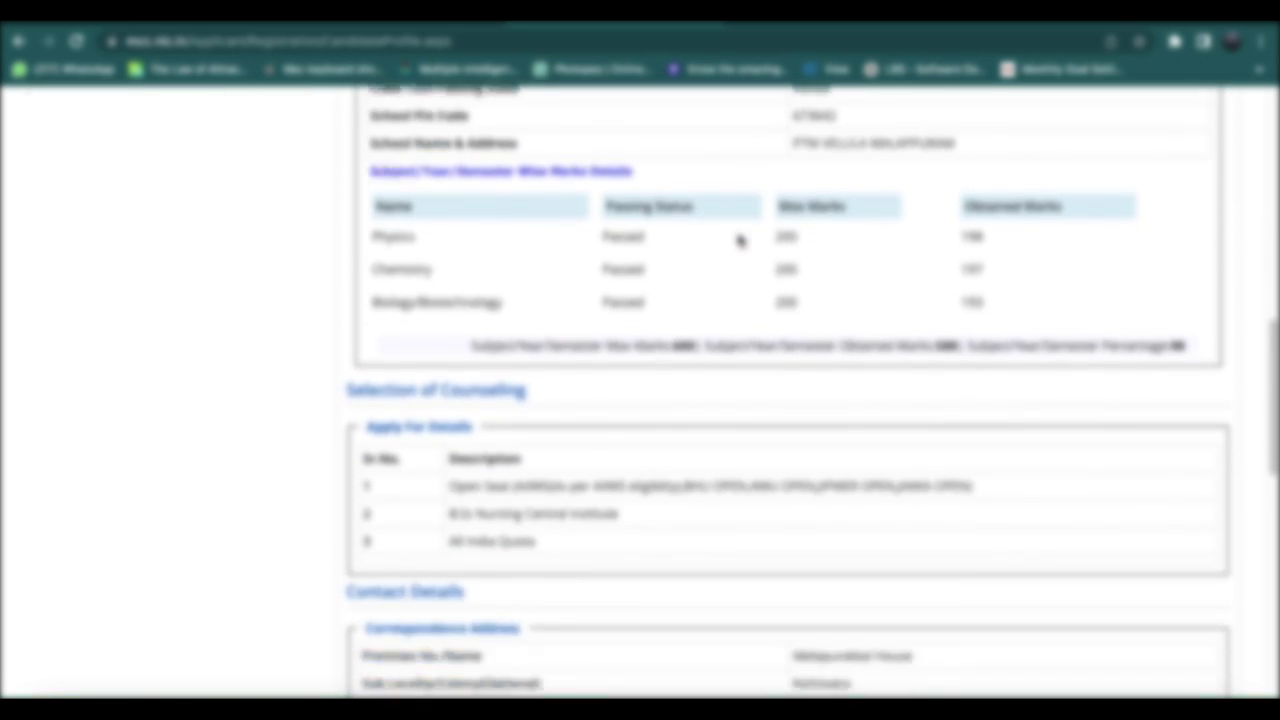
scroll(740, 240, "down", 3)
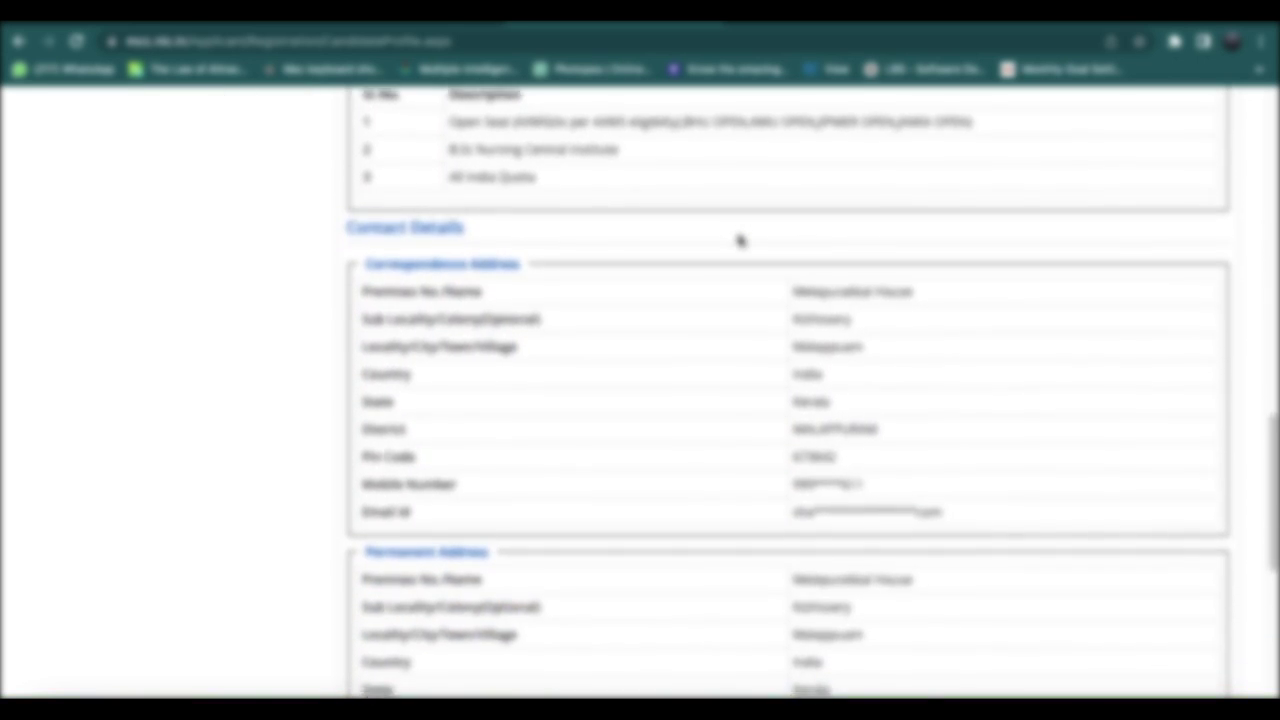
scroll(740, 240, "down", 3)
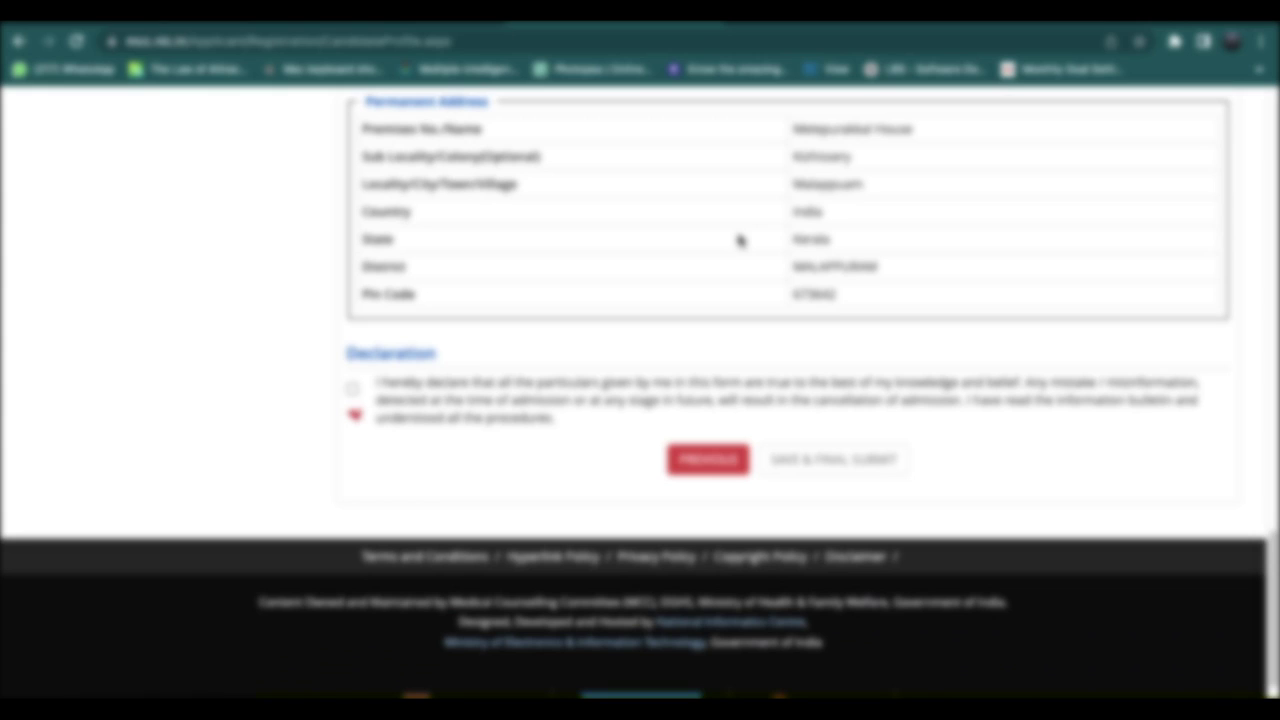
left_click(354, 390)
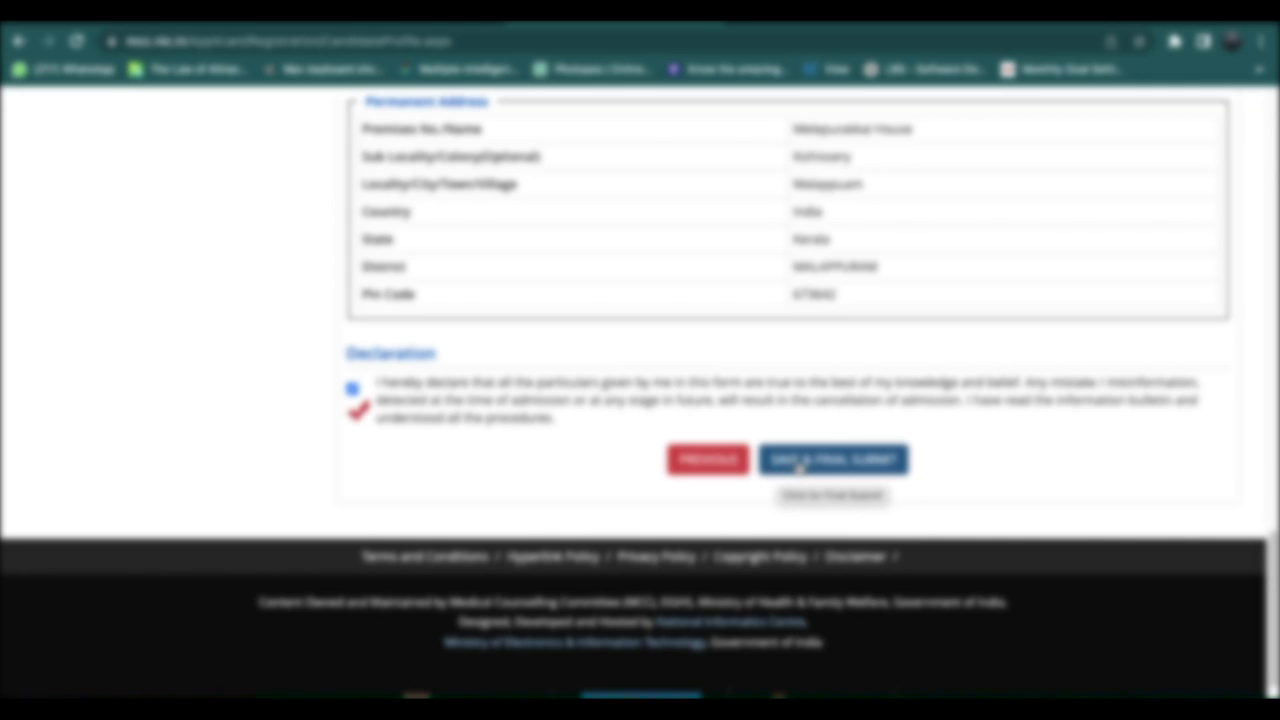
Review the preview page and choose SAVE & FINAL SUBMIT to raise the final-submit confirmation.
scroll(798, 466, "up", 1)
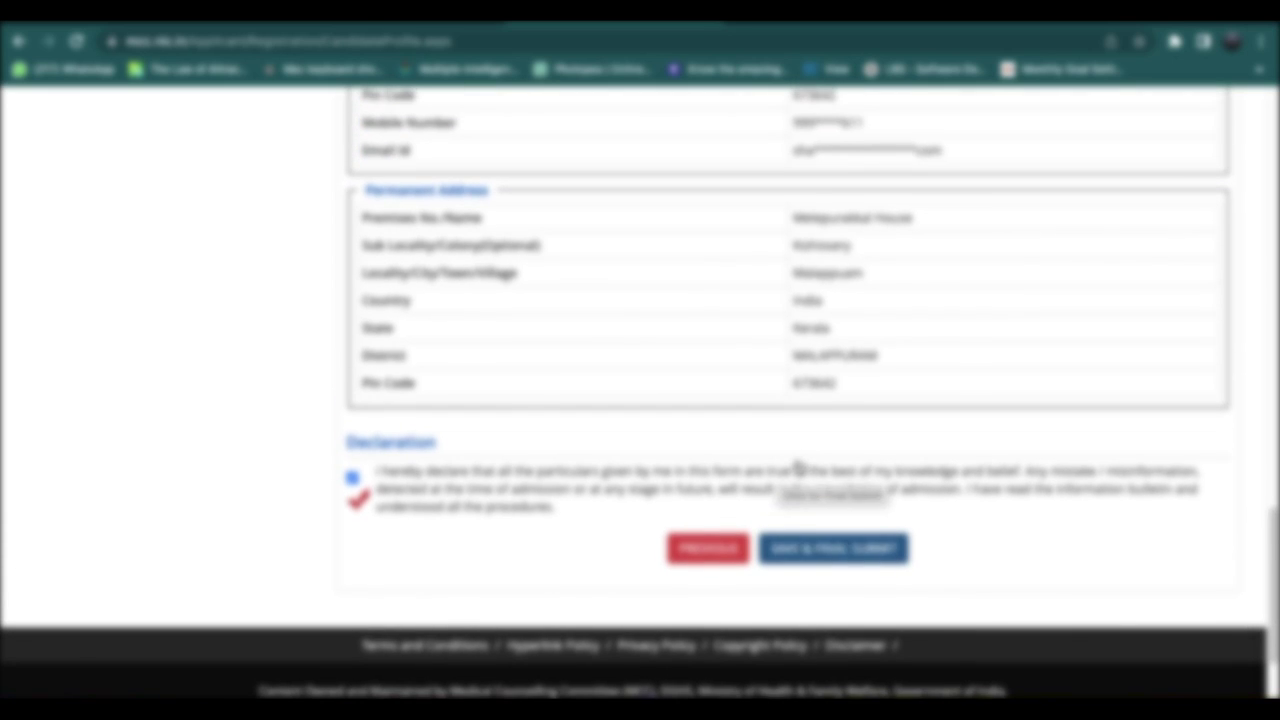
scroll(798, 466, "up", 3)
scroll(800, 466, "down", 5)
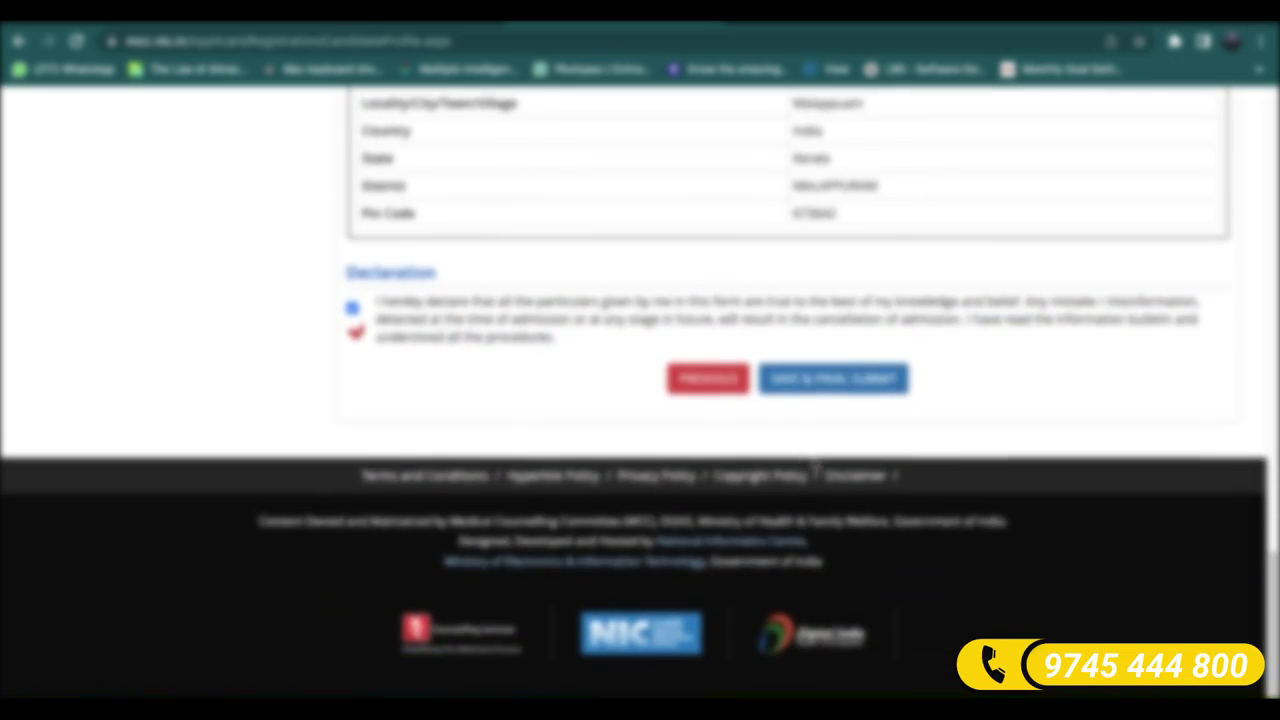
left_click(834, 380)
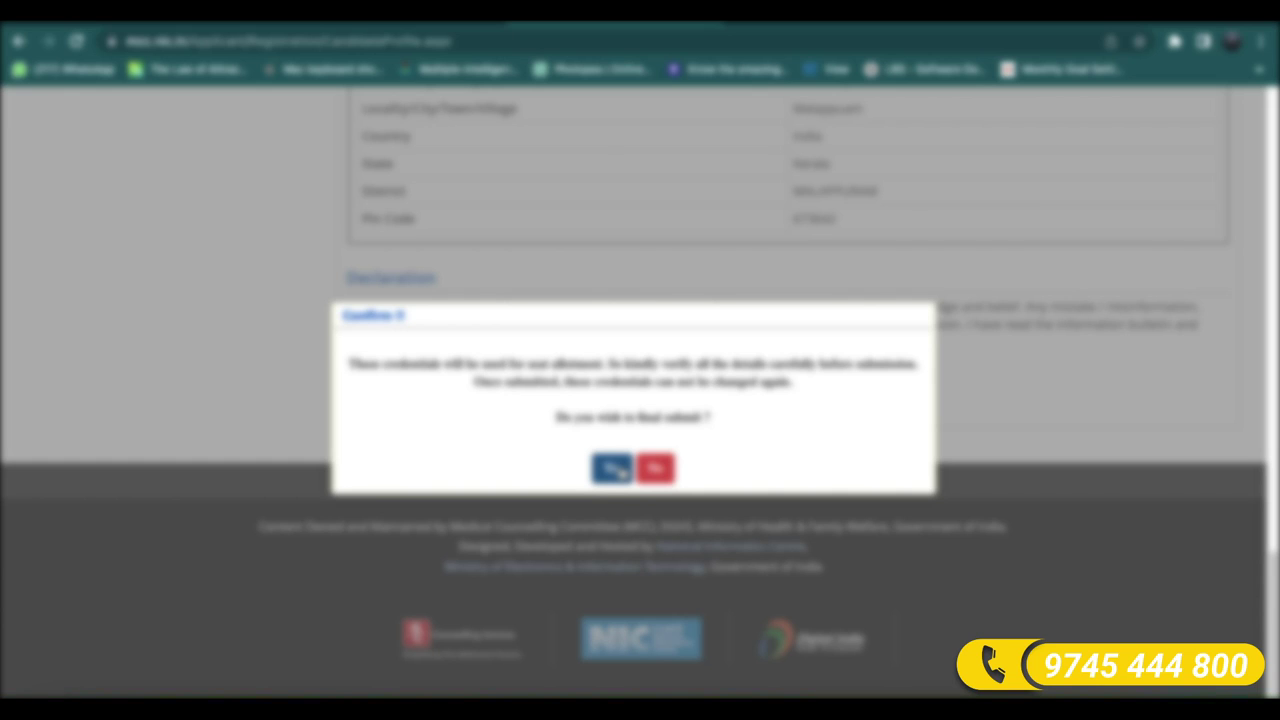
Confirm Yes to final-submit the registration, then return to the top of the preview page.
left_click(614, 468)
scroll(620, 356, "up", 1)
scroll(618, 354, "up", 12)
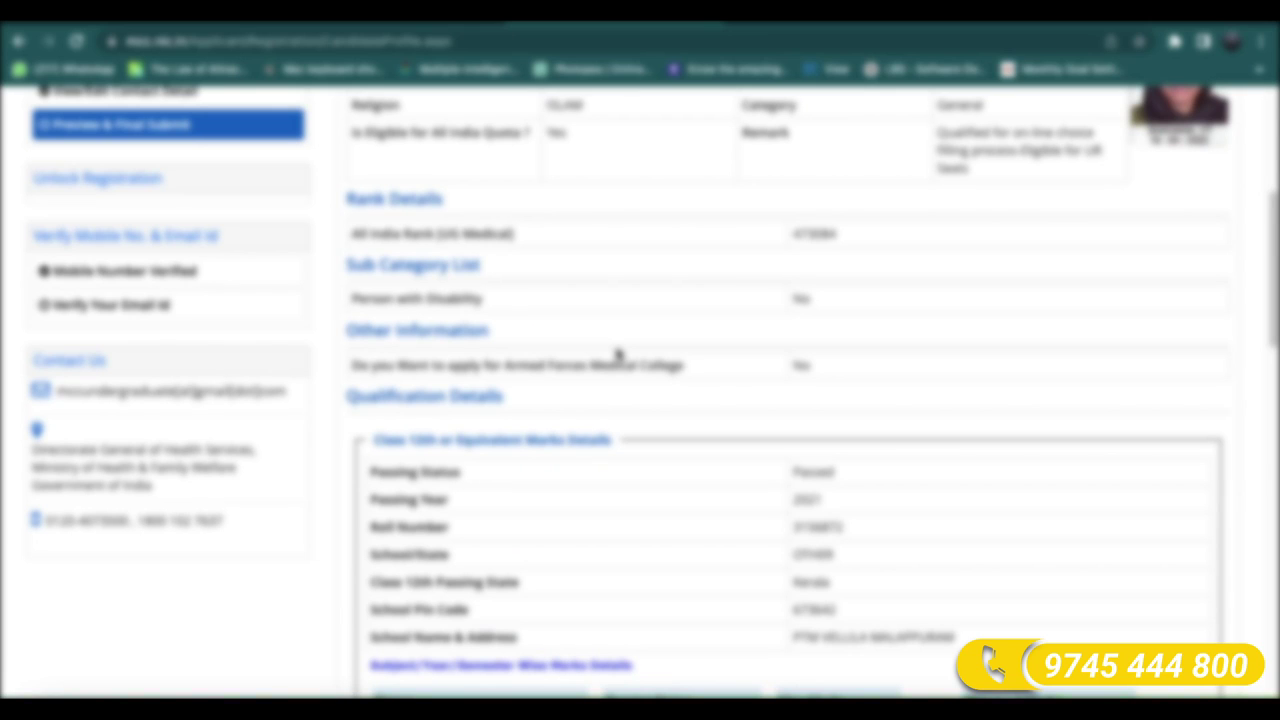
scroll(618, 354, "up", 1)
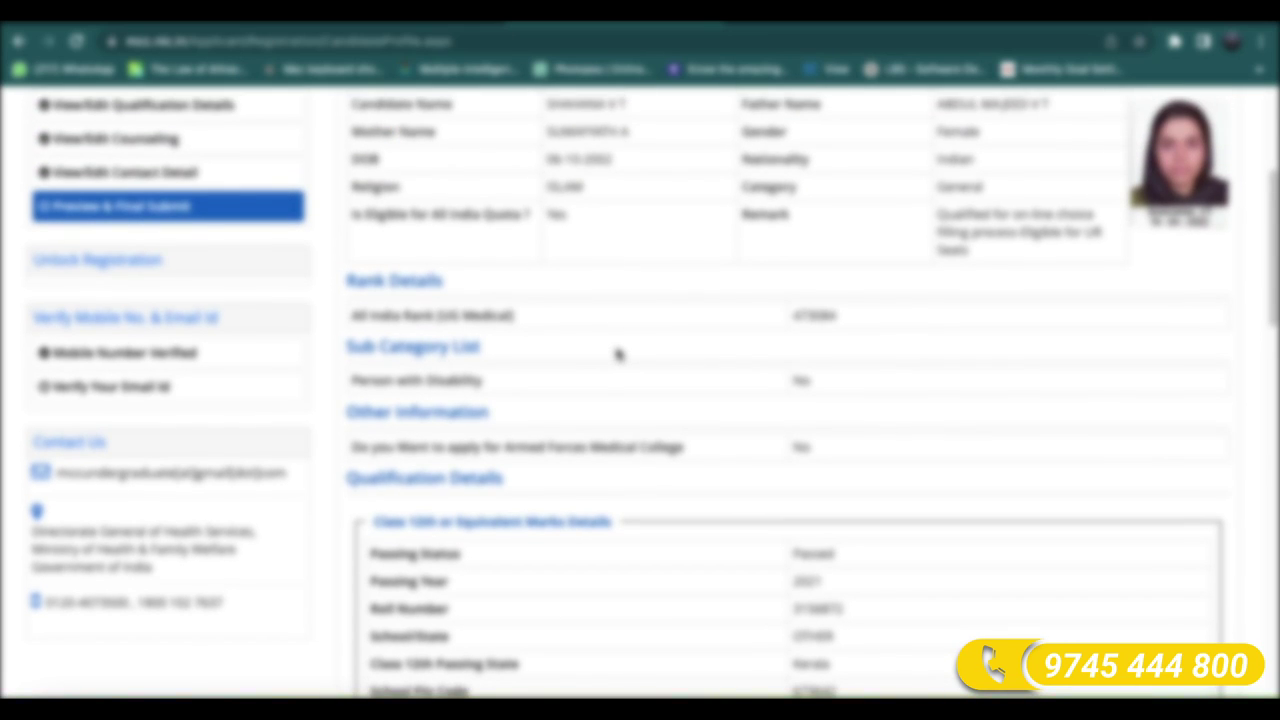
scroll(618, 354, "up", 4)
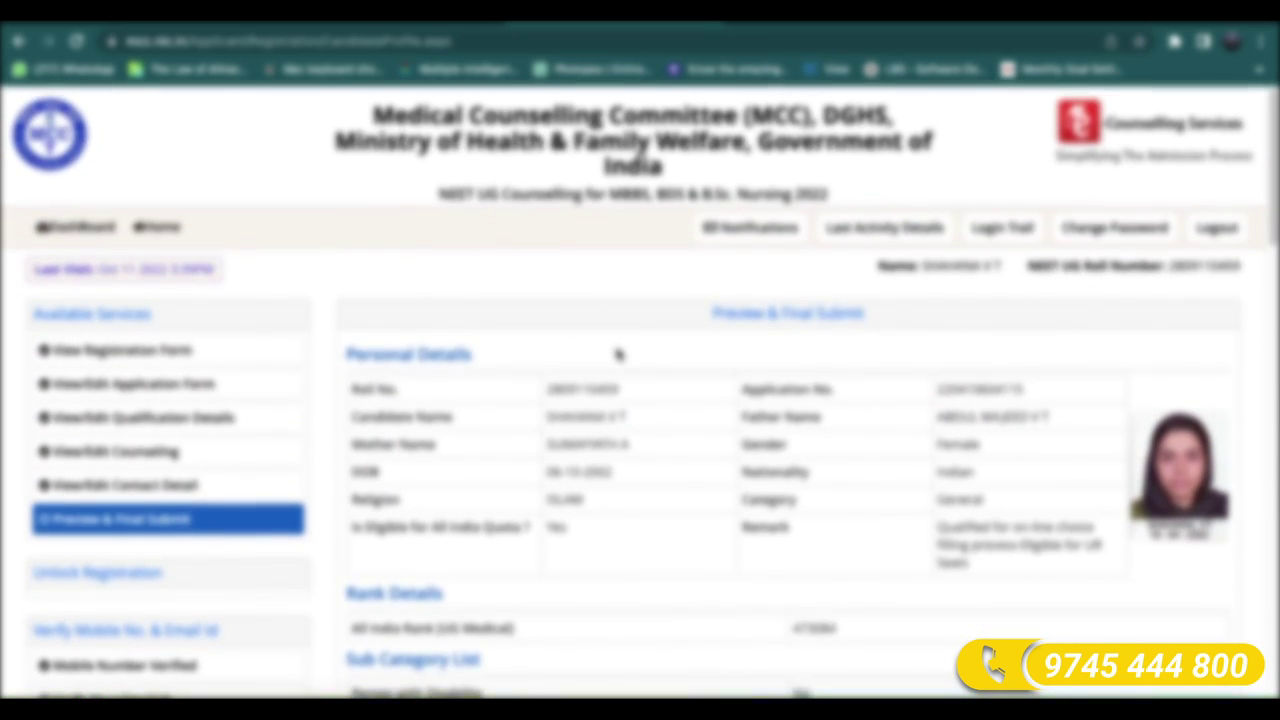